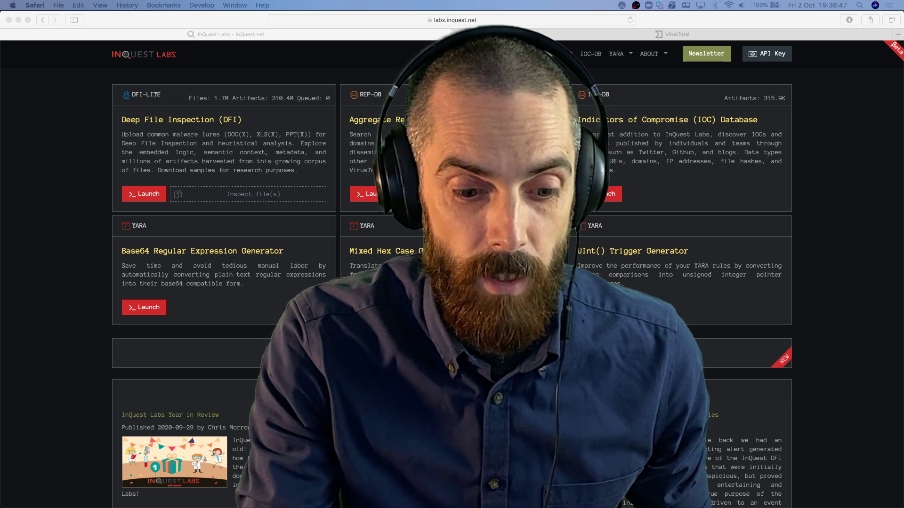
Step: Switch to the VirusTotal report for September Invoice.doc, flagged by 22 of 62 engines
click(28, 238)
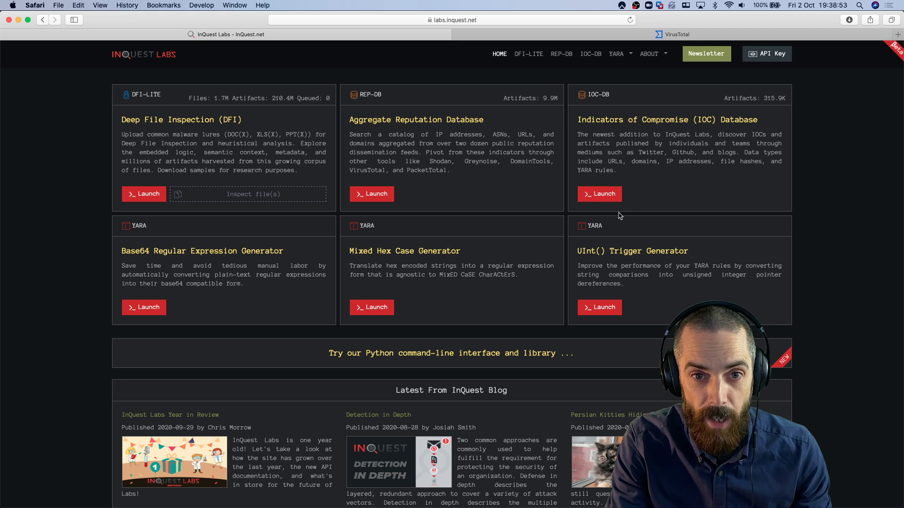
click(551, 35)
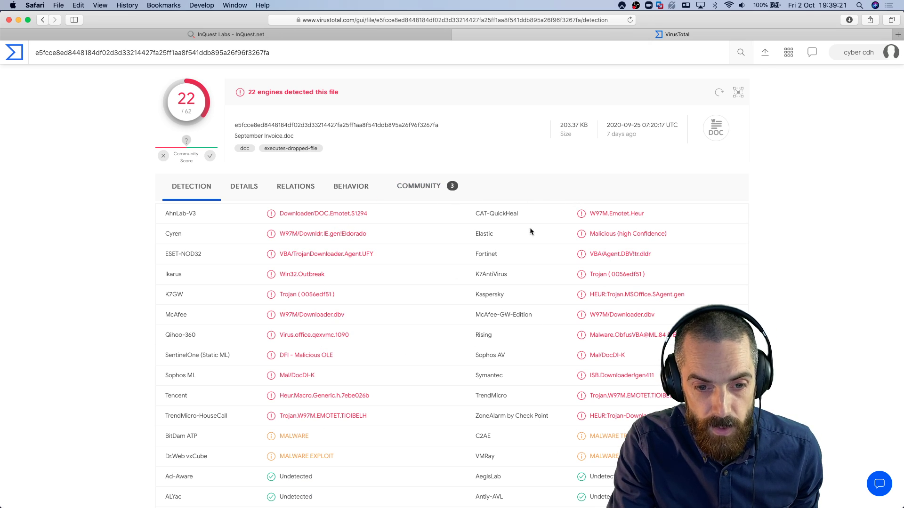
Step: Review the file's Details hashes and the URLs, domains and IPs under Relations
click(248, 186)
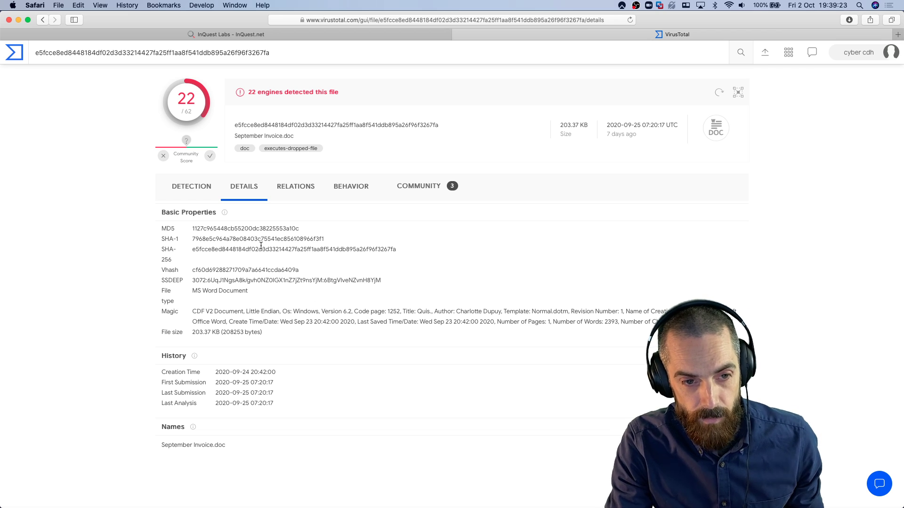
drag(231, 239, 262, 354)
click(306, 185)
scroll(397, 325, down, 2)
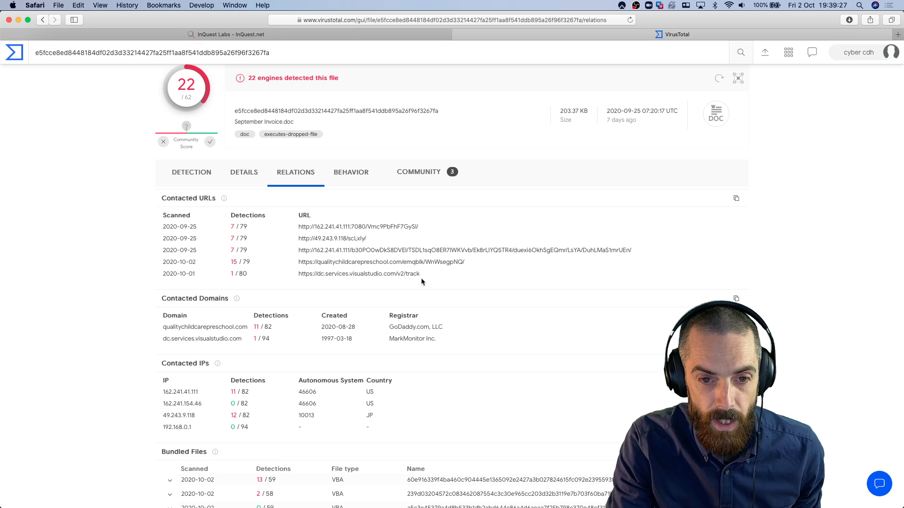
Step: Scroll through the sandbox Behavior report, then read the Community comments
click(352, 176)
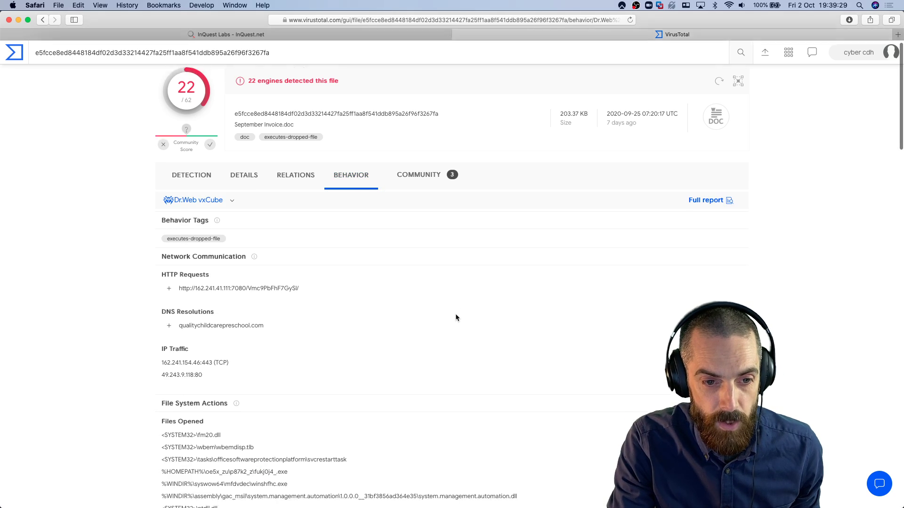
scroll(456, 313, down, 10)
scroll(455, 314, down, 10)
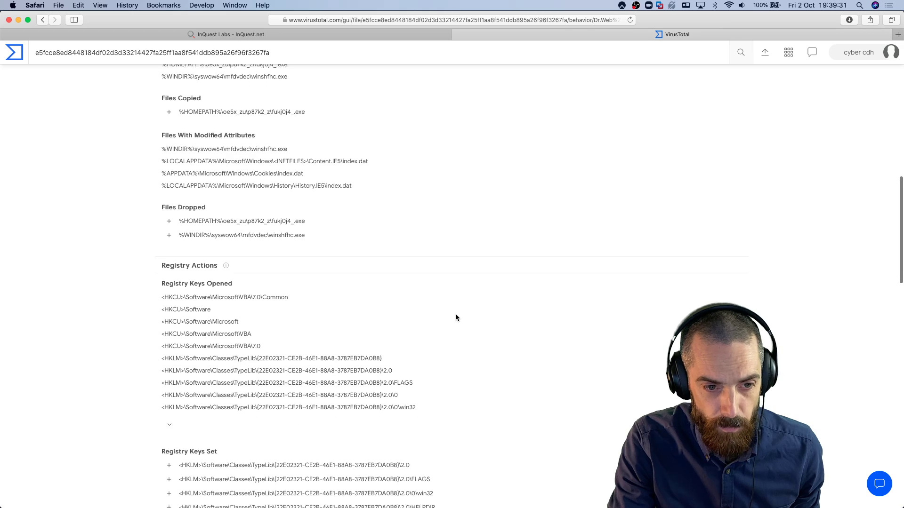
scroll(456, 314, up, 20)
click(434, 187)
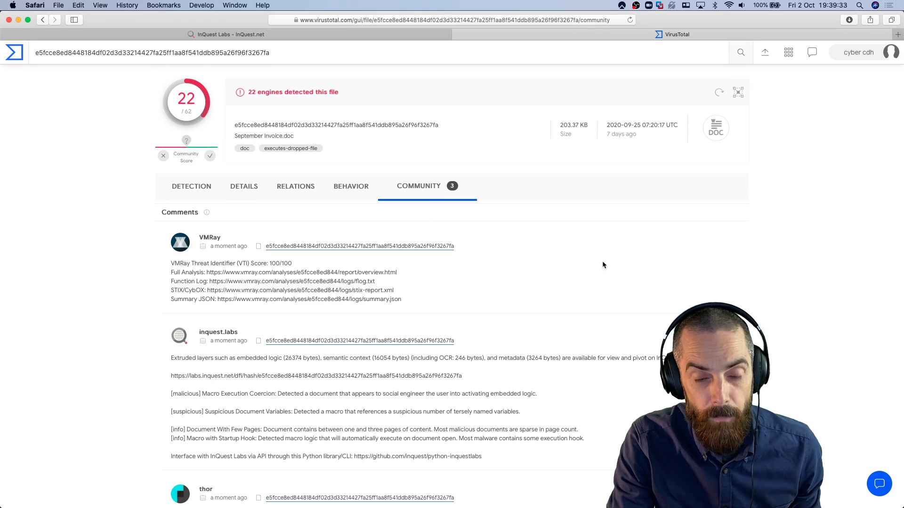
scroll(608, 295, down, 5)
Step: In the inquest.labs comment, highlight the DFI link and the Macro Execution Coercion finding
scroll(608, 296, down, 3)
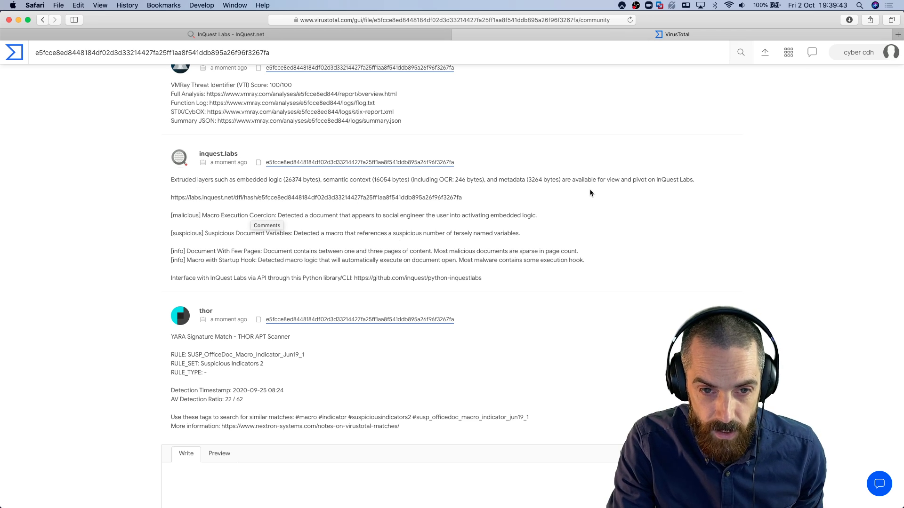
triple_click(229, 196)
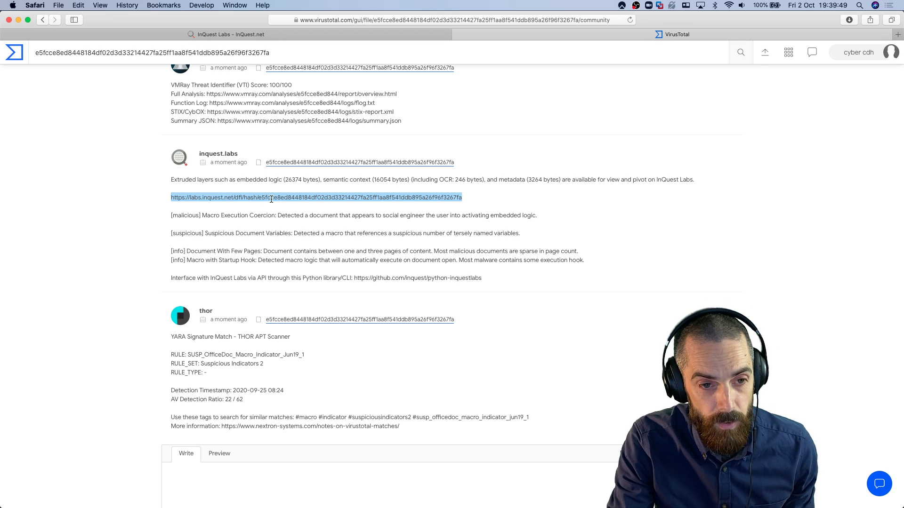
click(231, 214)
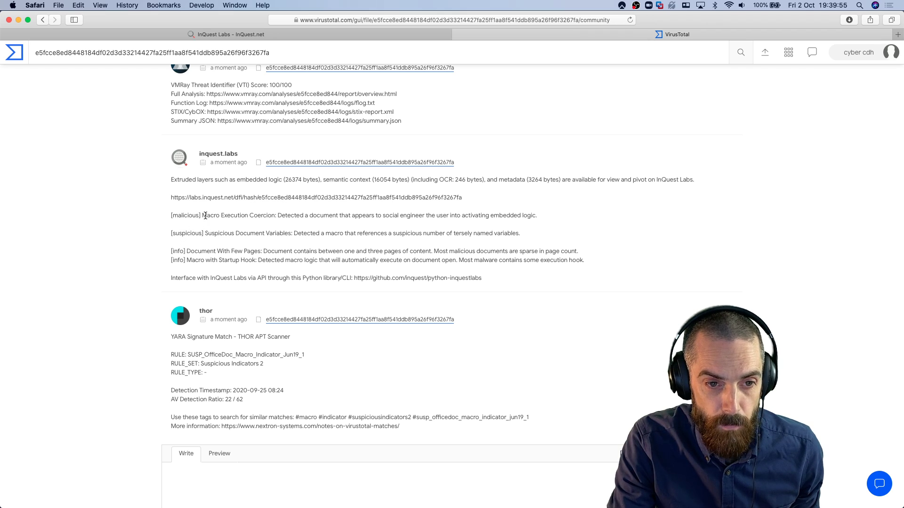
drag(205, 215, 287, 215)
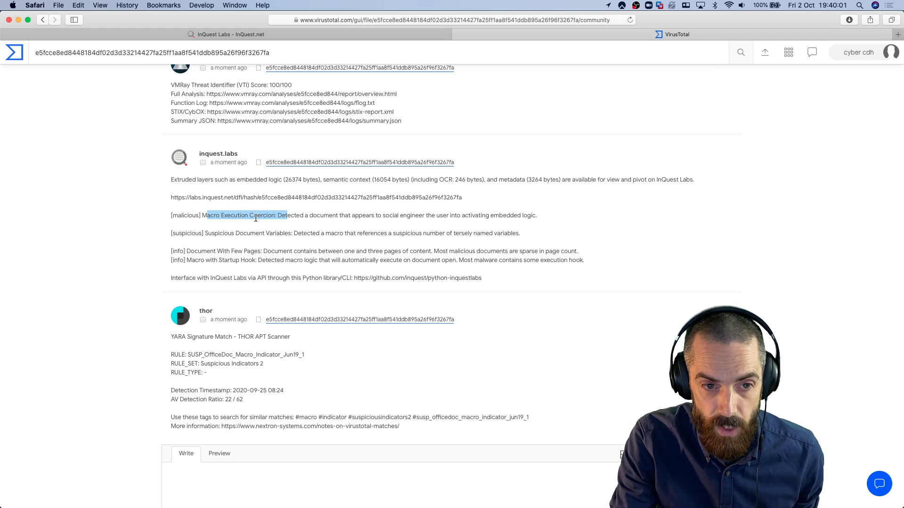
click(275, 214)
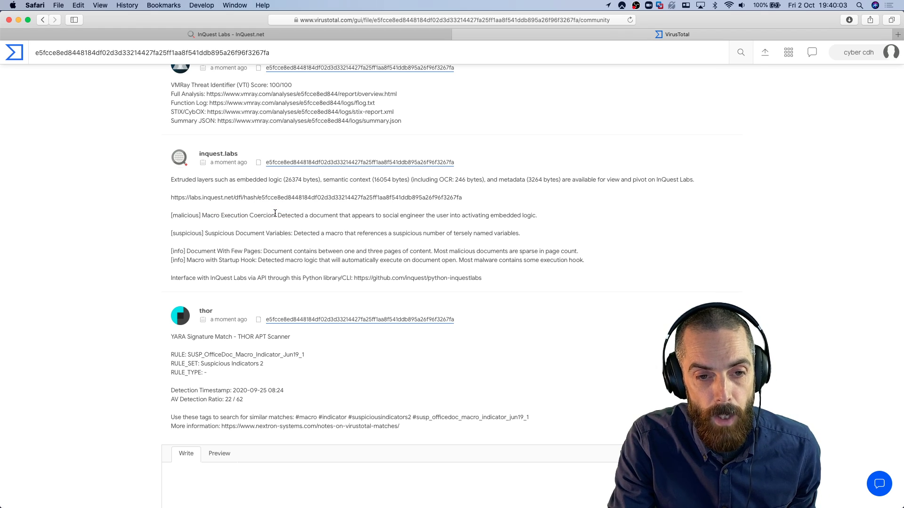
Step: Highlight the Suspicious Document Variables, Document With Few Pages and Macro with Startup Hook findings, then select the full DFI link
drag(208, 231, 291, 231)
drag(206, 252, 256, 252)
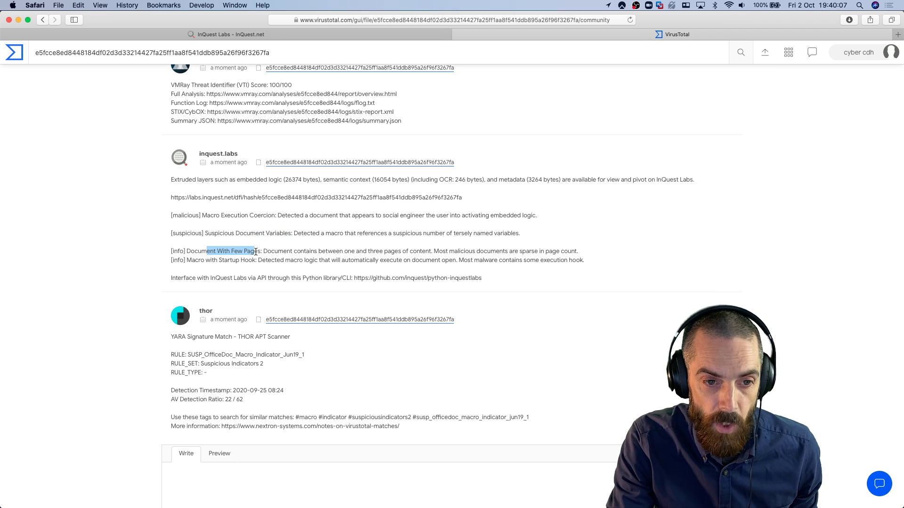
drag(198, 260, 250, 261)
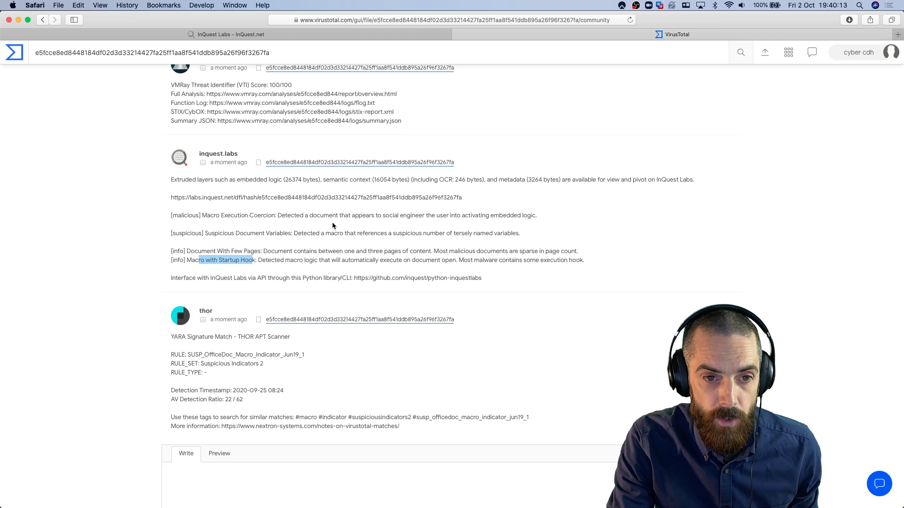
scroll(332, 225, up, 3)
scroll(331, 225, down, 2)
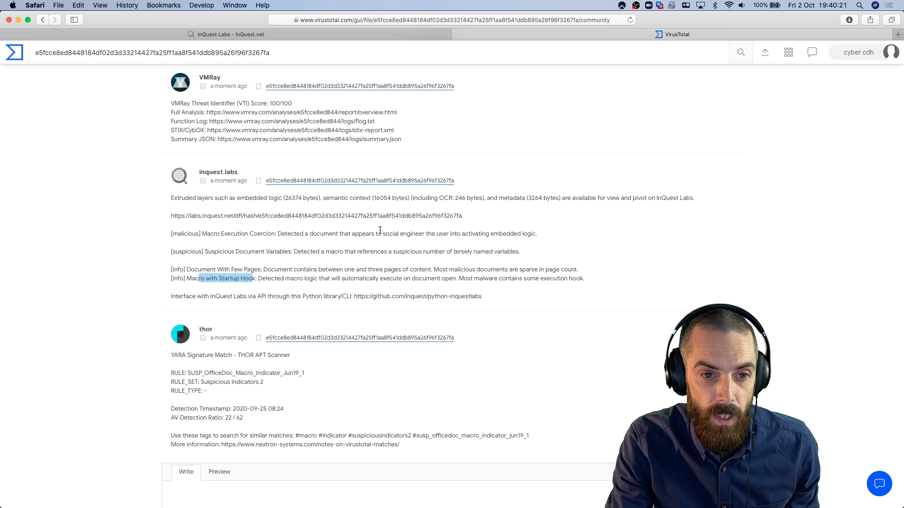
click(352, 230)
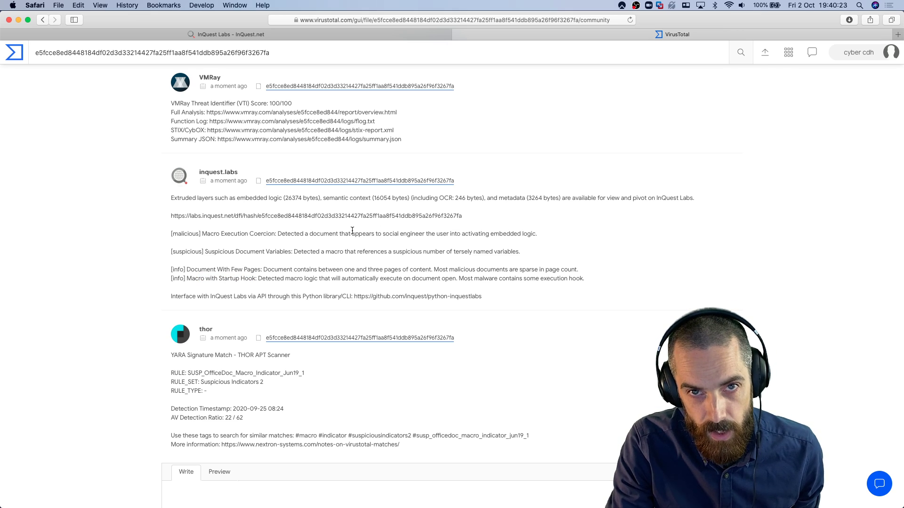
triple_click(258, 216)
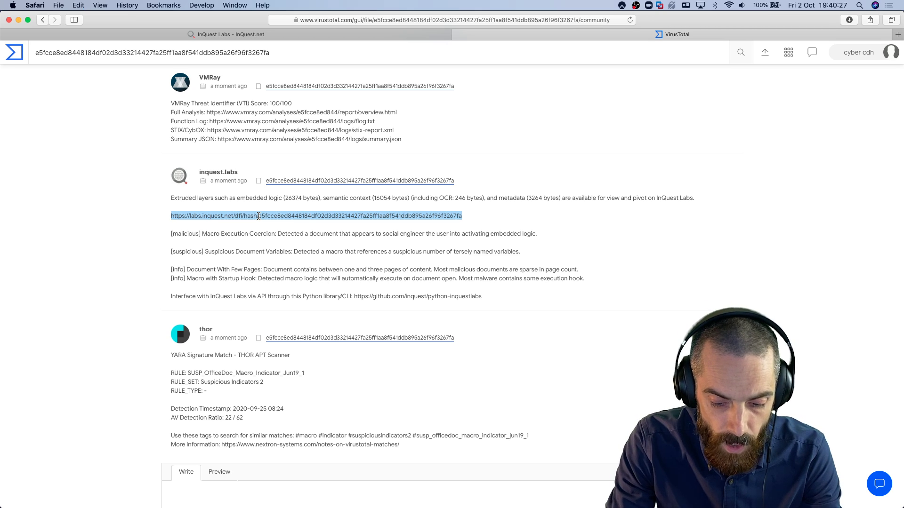
Step: Open the copied labs.inquest.net DFI link and scroll down to the report's Heuristics section
key(super+c)
key(super+l)
key(super+v)
key(Return)
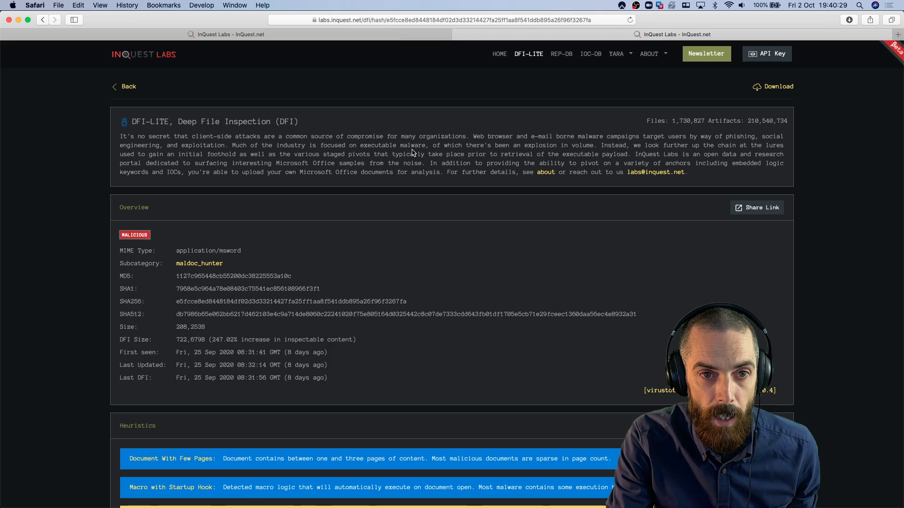
scroll(113, 338, down, 3)
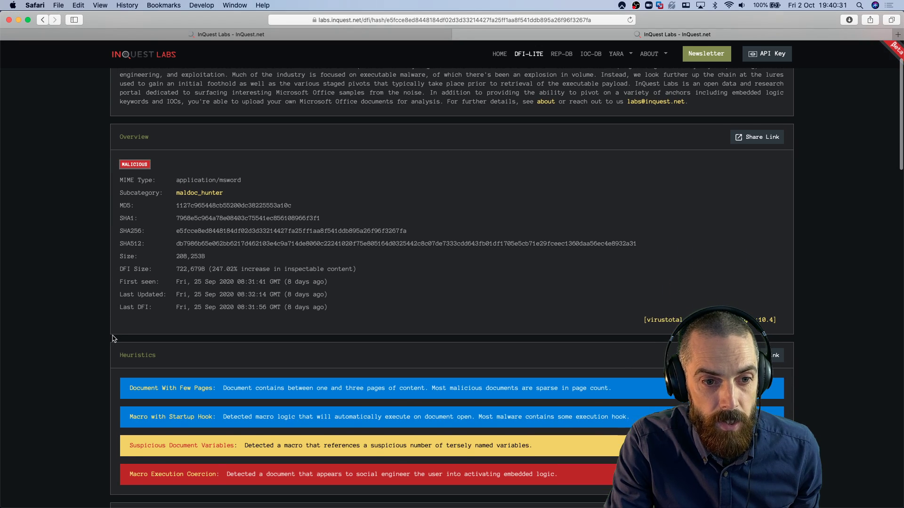
scroll(113, 338, down, 1)
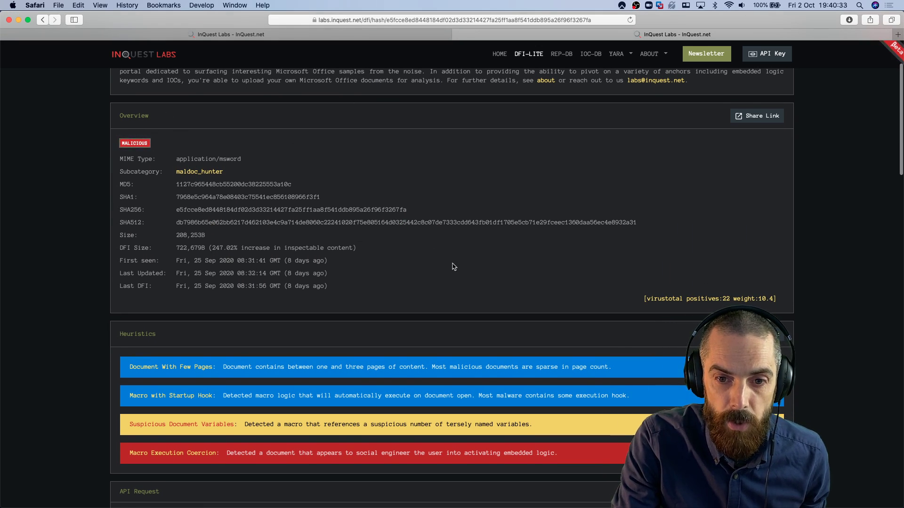
scroll(452, 267, down, 6)
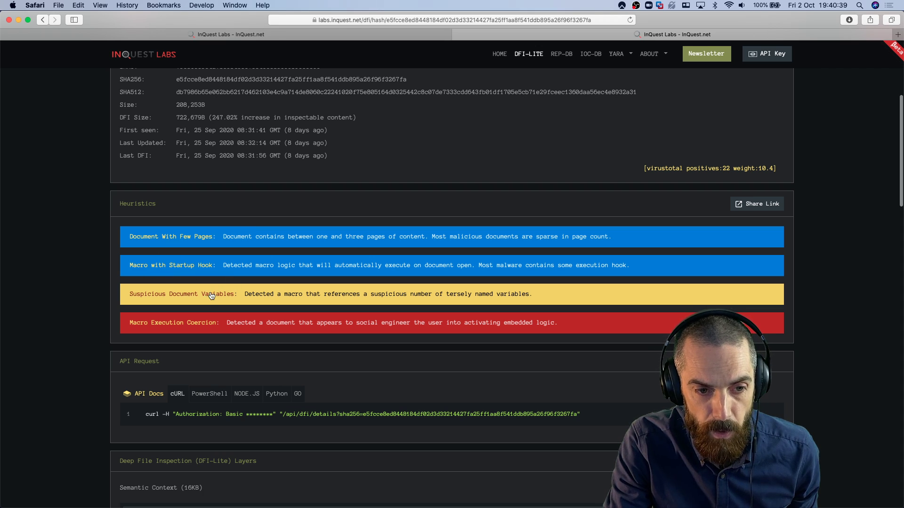
scroll(220, 302, down, 10)
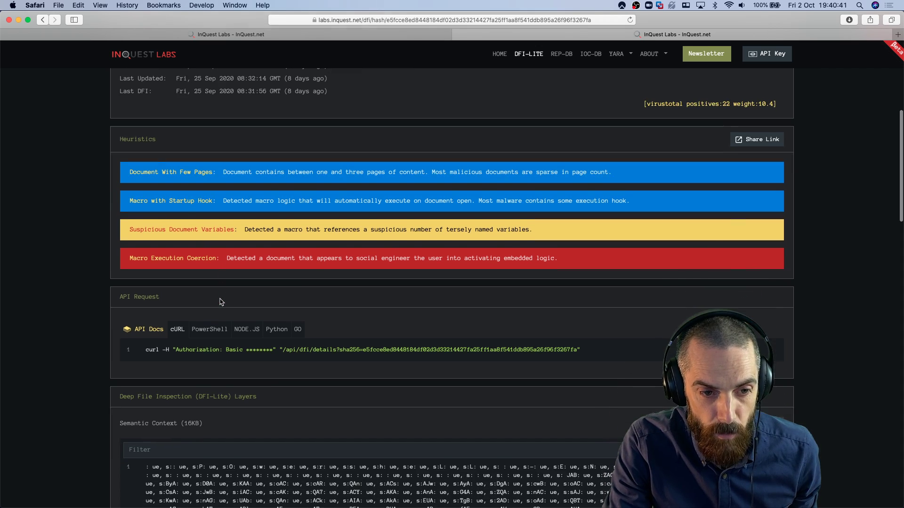
Step: Review the report's semantic context text, highlighting a stretch of it
scroll(75, 347, down, 4)
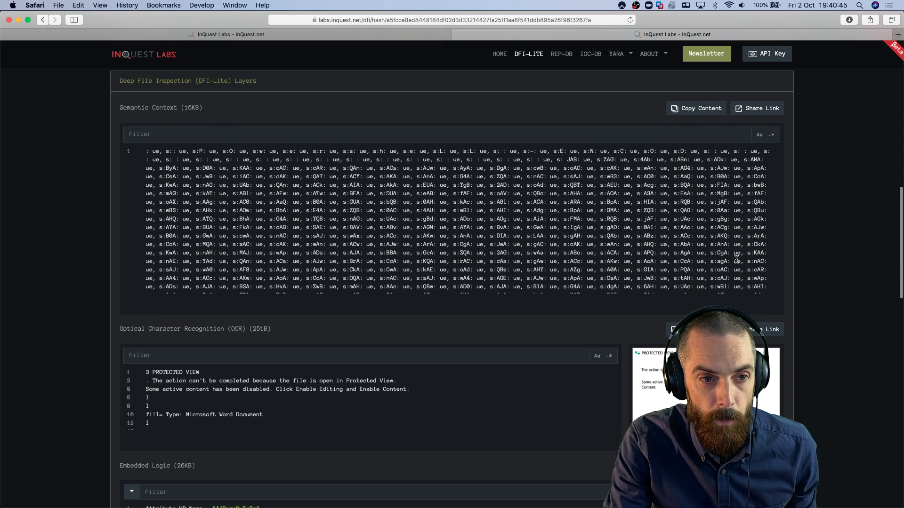
scroll(642, 168, down, 2)
scroll(802, 217, up, 1)
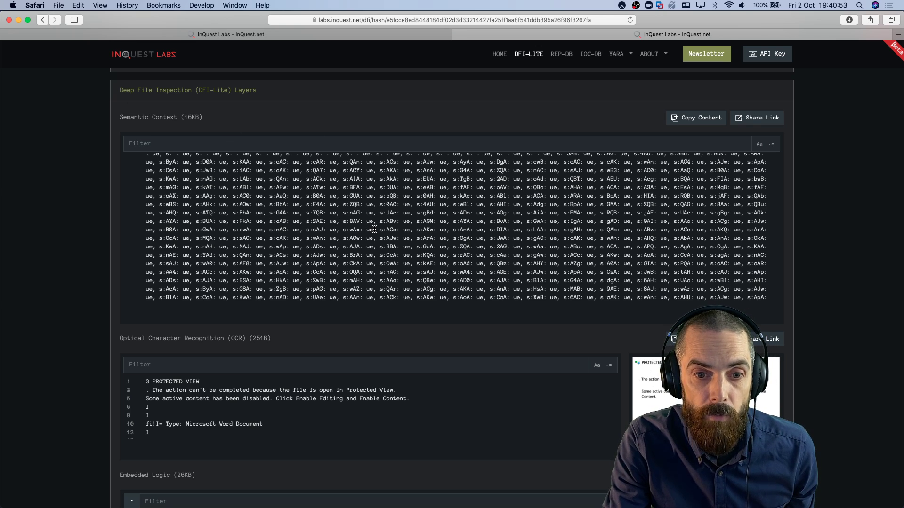
scroll(478, 236, up, 1)
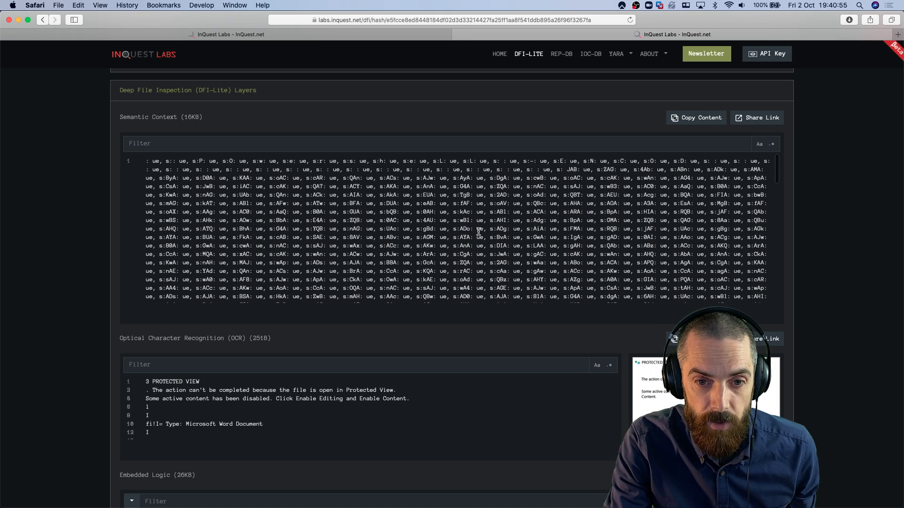
drag(325, 176, 433, 274)
click(473, 252)
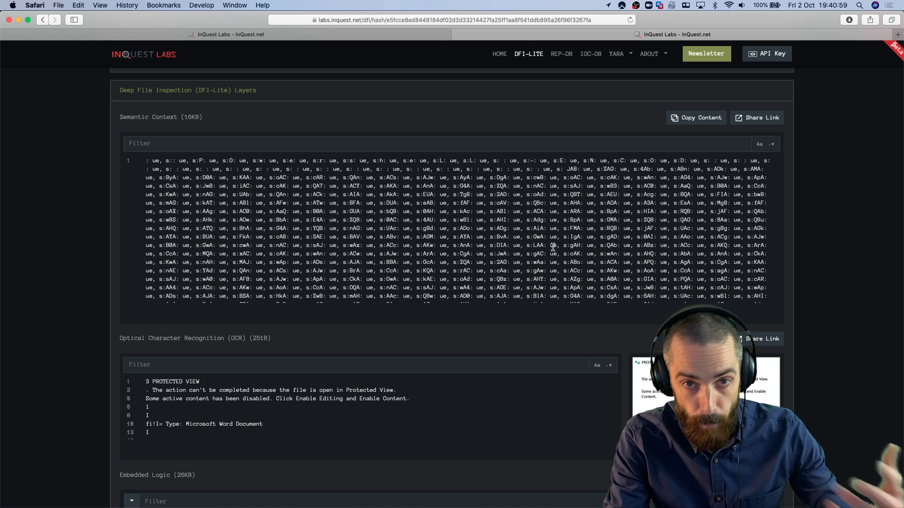
Step: Scroll down to the OCR panel and select its extracted text lines
scroll(553, 247, down, 5)
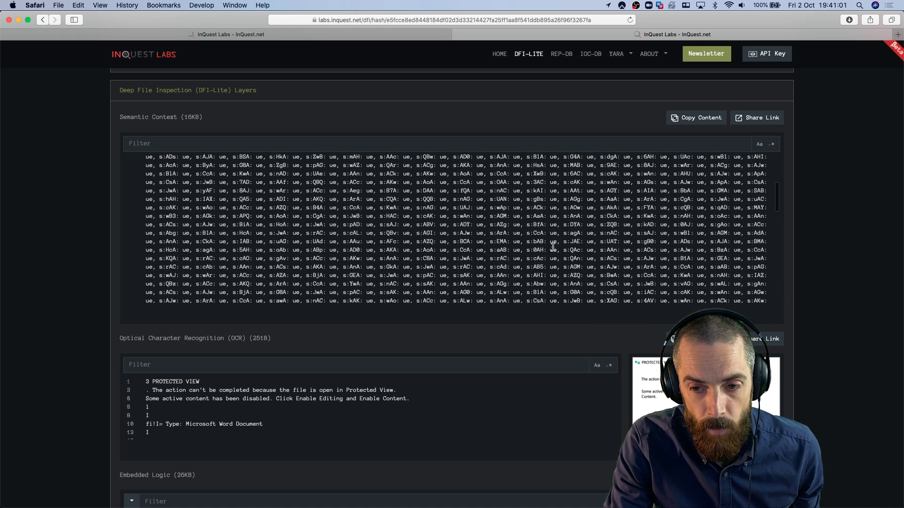
scroll(873, 333, down, 3)
scroll(873, 333, down, 2)
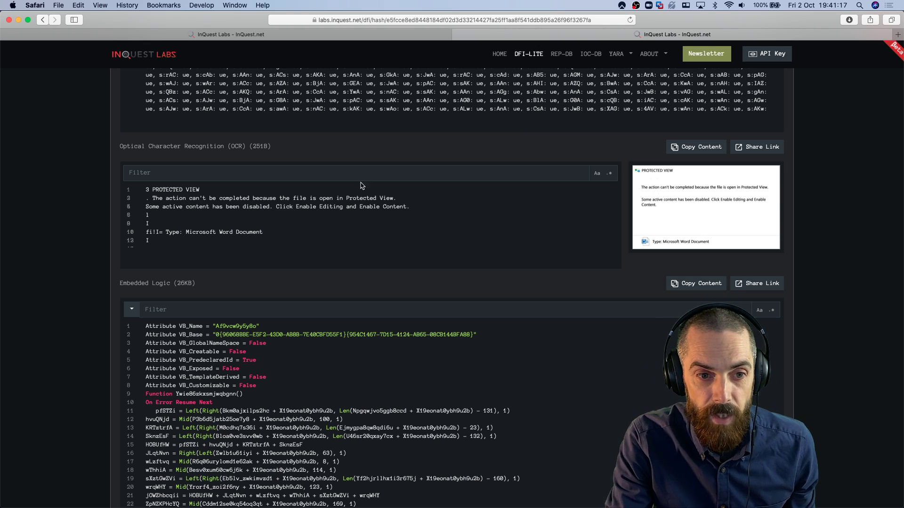
drag(198, 244, 149, 193)
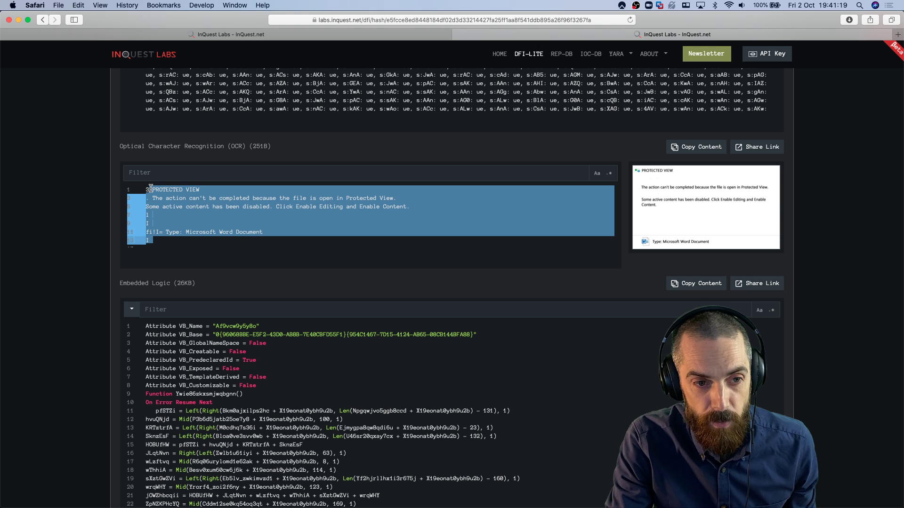
click(174, 206)
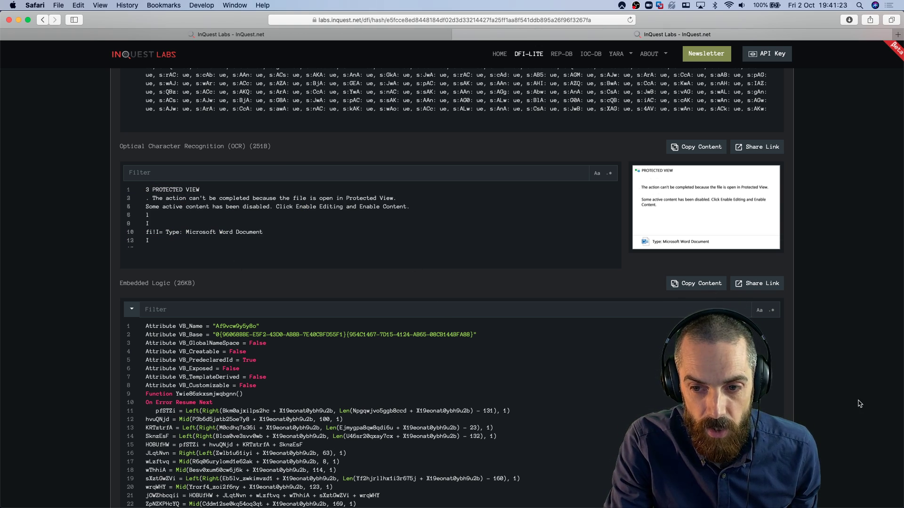
Step: Inspect the Embedded Logic (26KB) macro code, selecting lines 5–26 from VB_PredeclaredId onward
scroll(860, 403, down, 5)
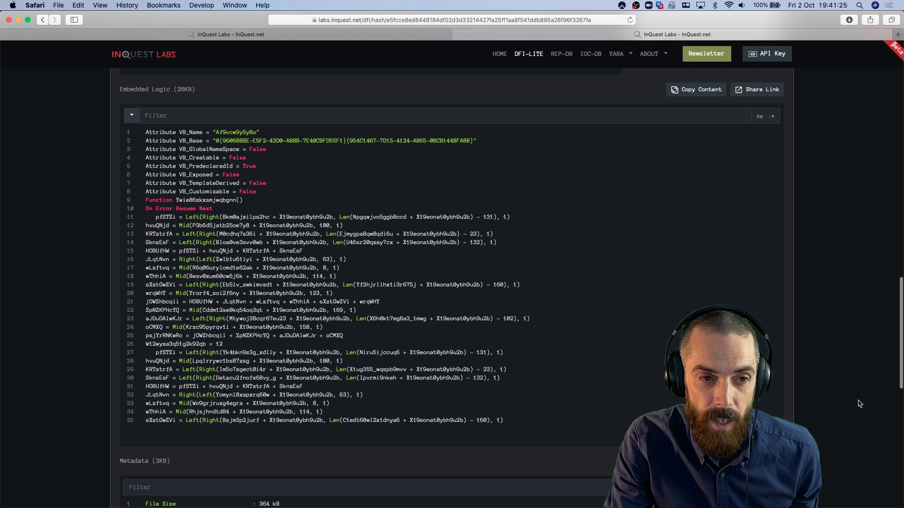
drag(133, 89, 188, 90)
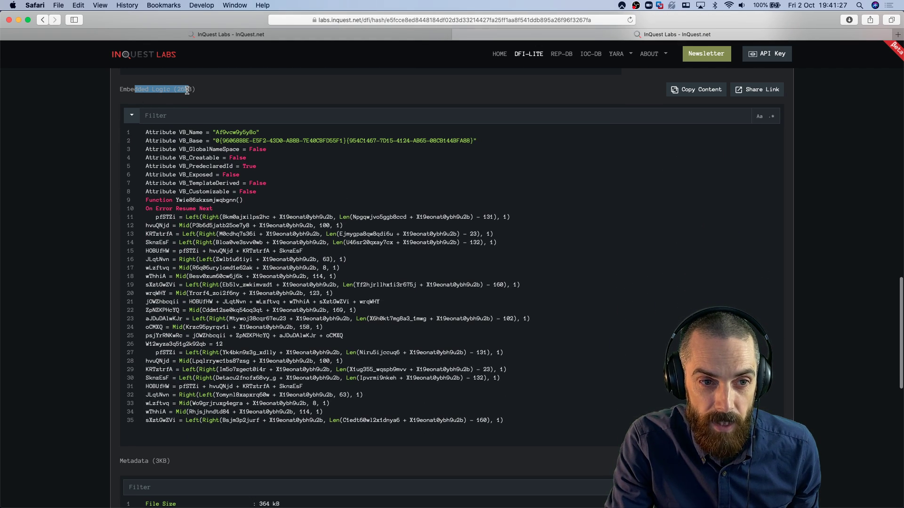
triple_click(181, 89)
double_click(237, 165)
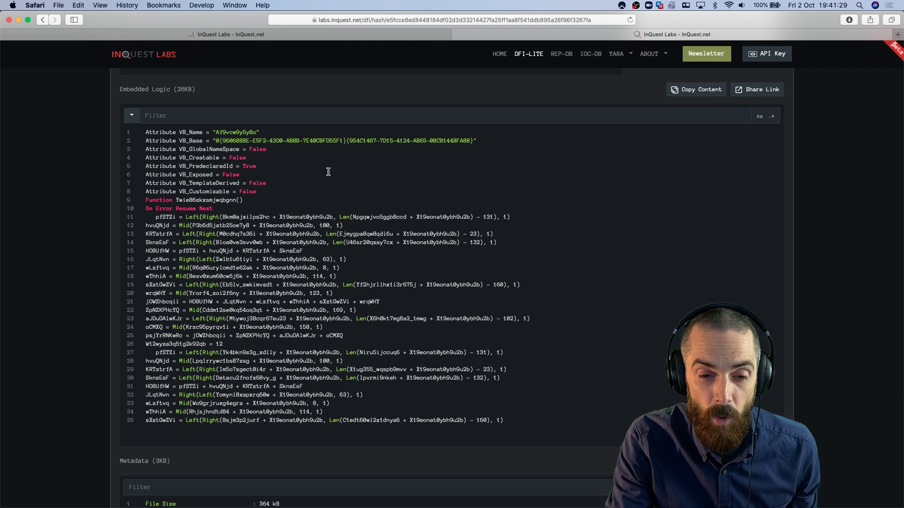
drag(330, 168, 326, 347)
click(327, 347)
scroll(328, 348, down, 15)
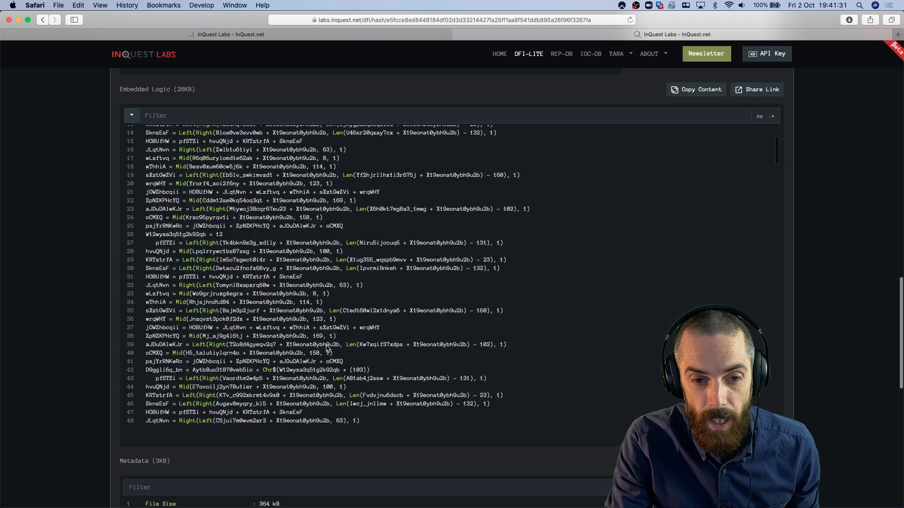
scroll(327, 348, down, 10)
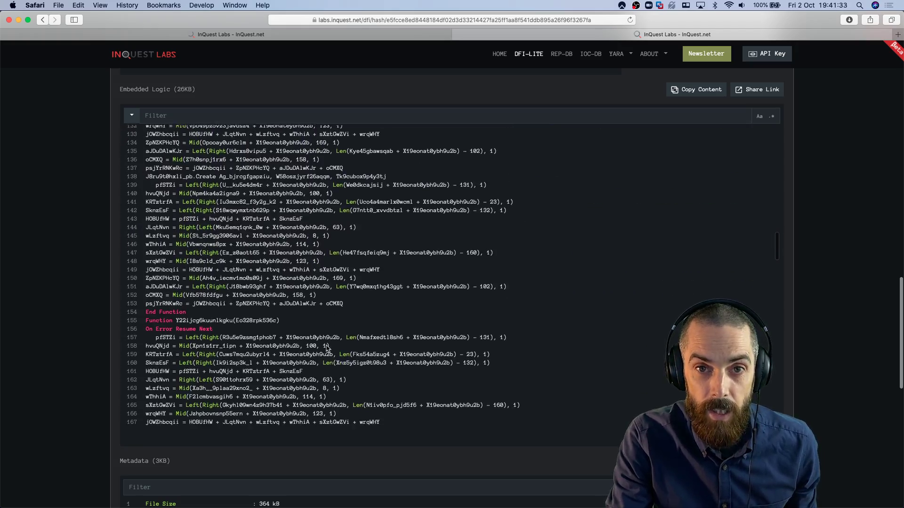
scroll(327, 346, down, 4)
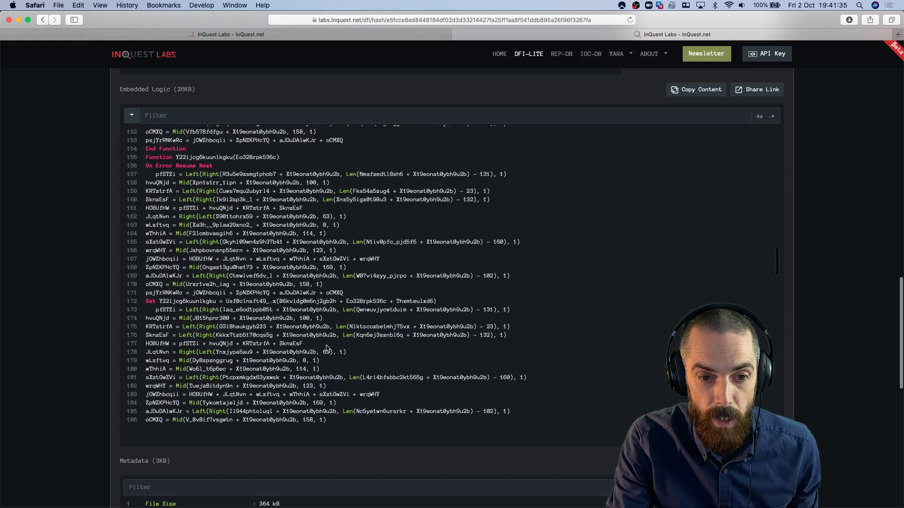
Step: Copy the Embedded Logic code and paste it into Sublime Text's untitled tab with VBScript syntax
click(690, 91)
key(super+Tab)
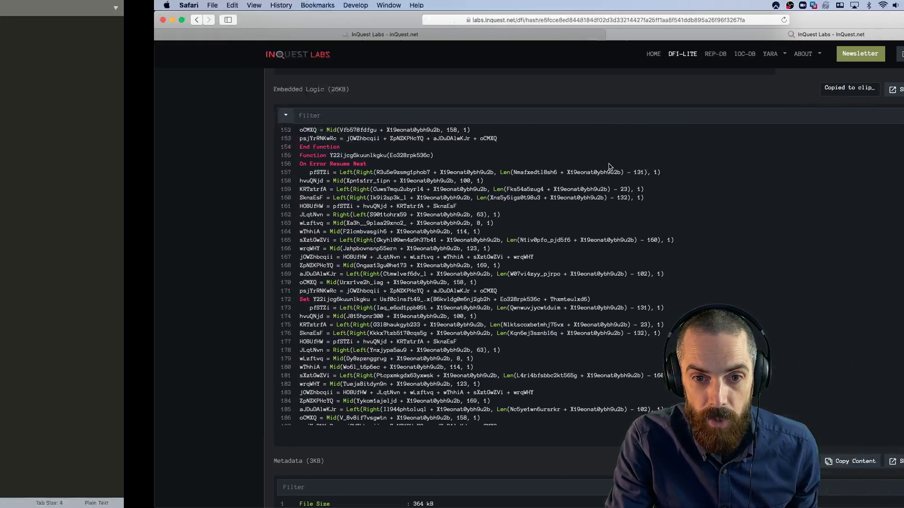
key(super+v)
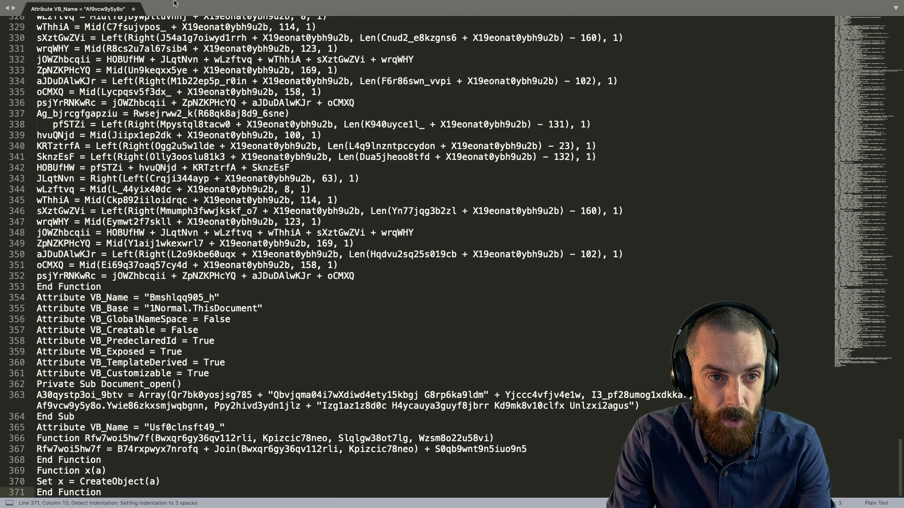
click(134, 5)
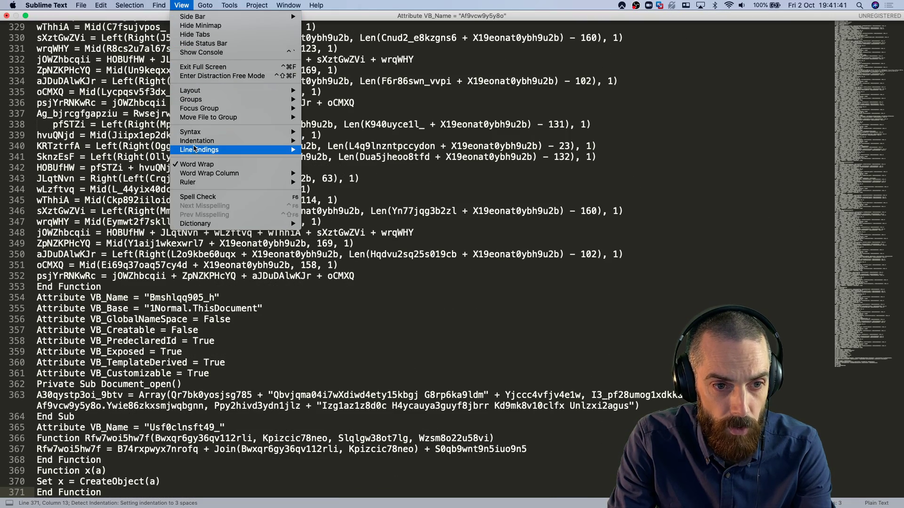
mouse_move(198, 132)
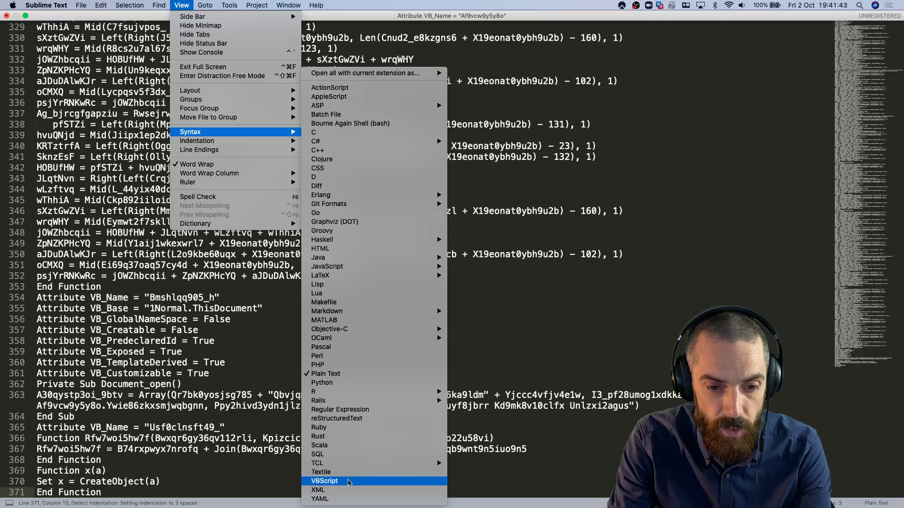
click(349, 481)
Step: Review the pasted macro around line 15, then return to the browser's DFI report
scroll(354, 267, up, 20)
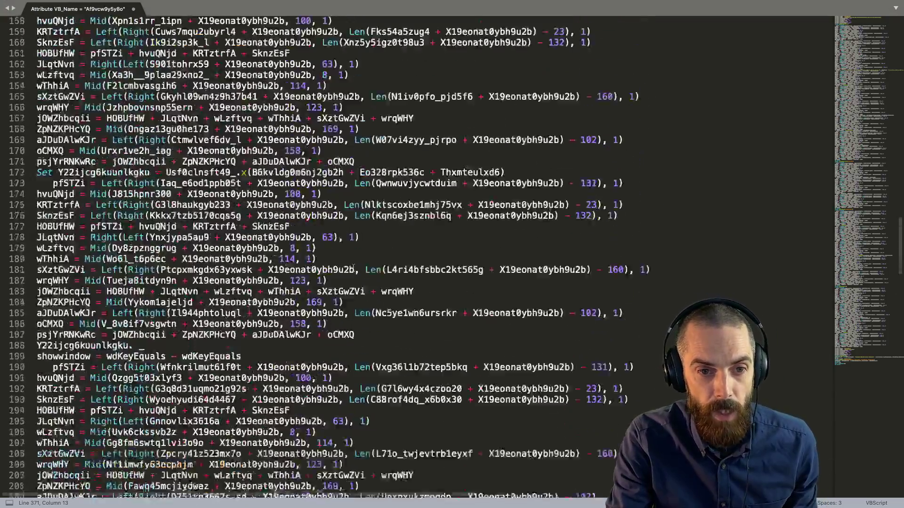
scroll(354, 267, up, 15)
click(421, 170)
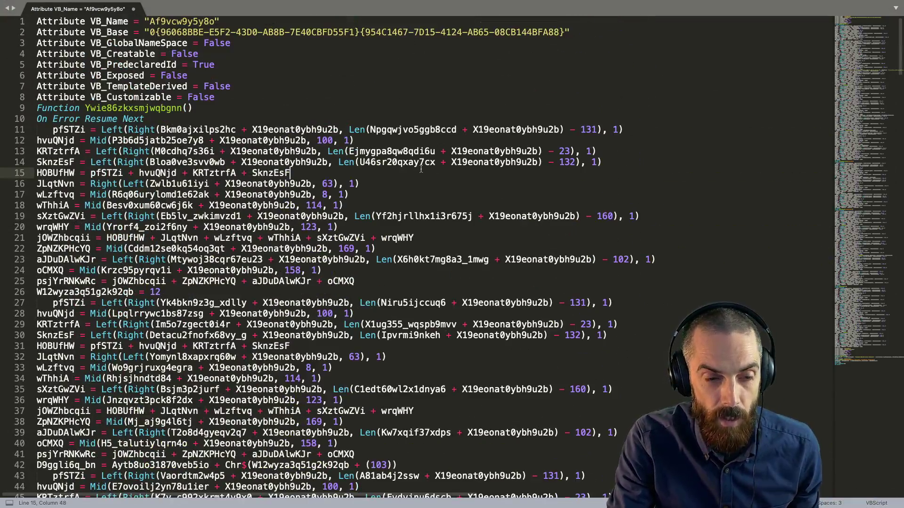
scroll(292, 256, down, 3)
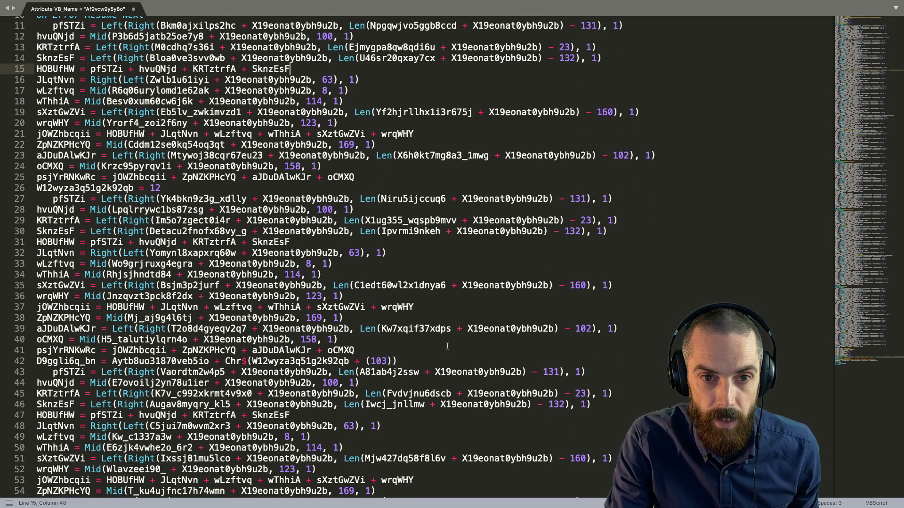
key(super+Tab)
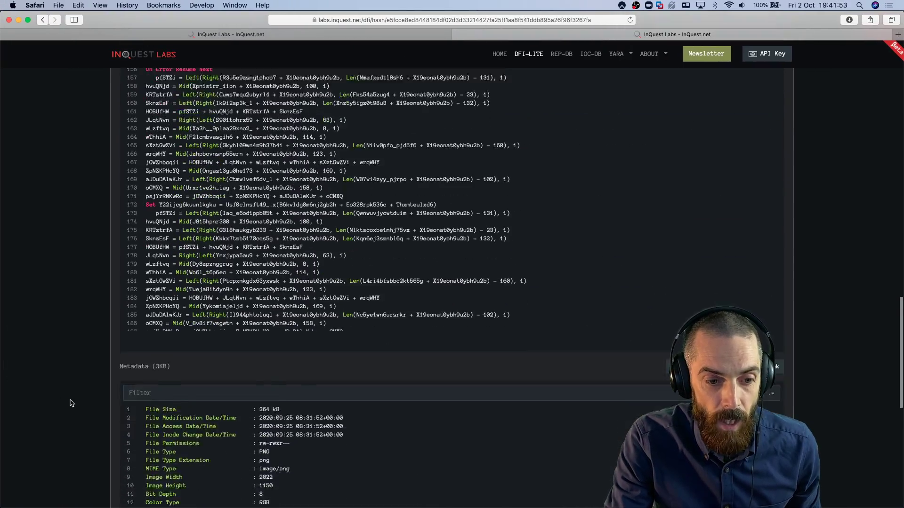
Step: Glance at the report's IOCs, then go to the InQuest Labs home page tab
scroll(71, 403, down, 10)
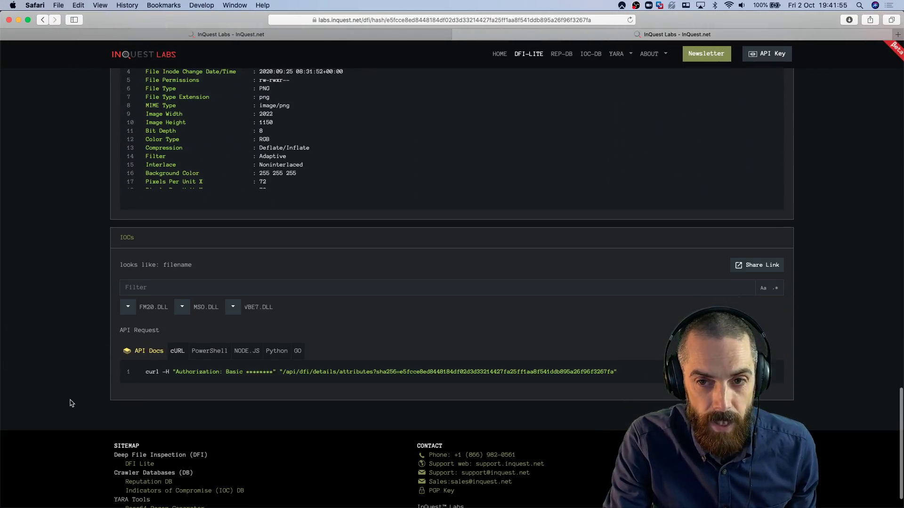
scroll(70, 403, up, 15)
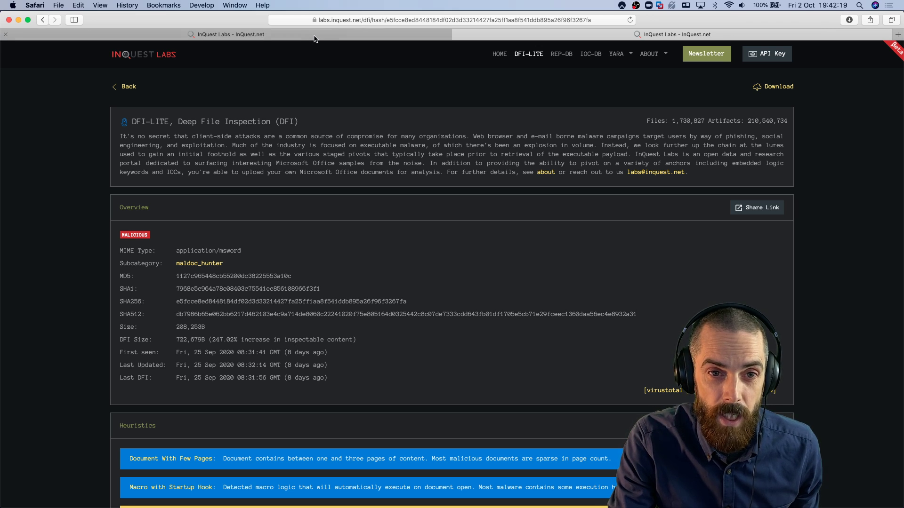
click(314, 38)
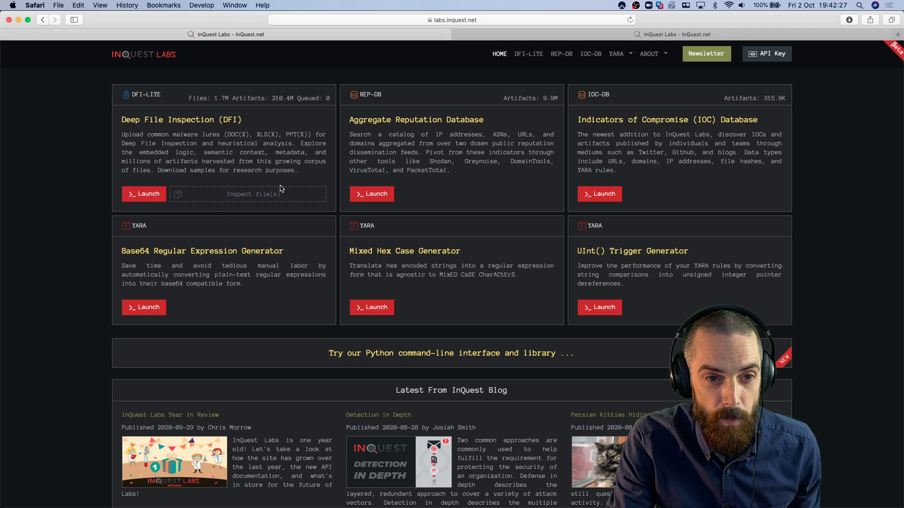
Step: Launch DFI-Lite from its home page card to list the 1337 recent sample records
click(153, 199)
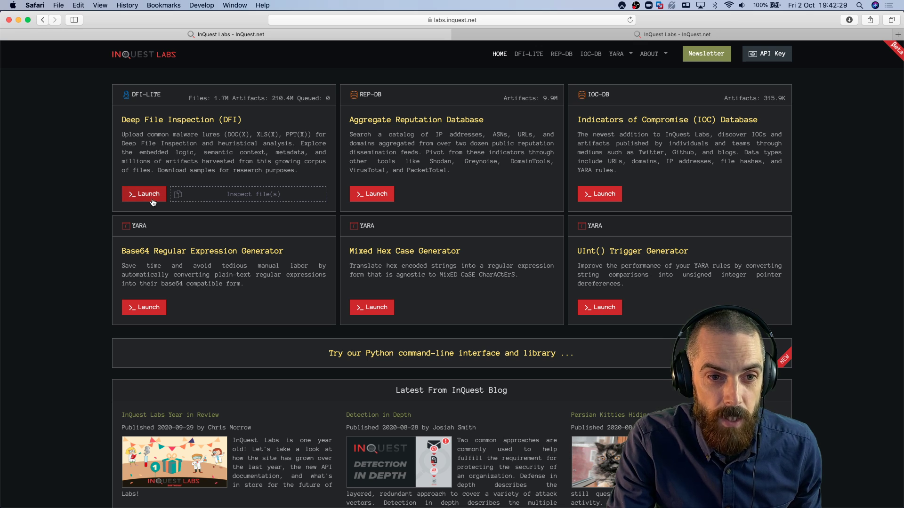
drag(139, 112, 433, 113)
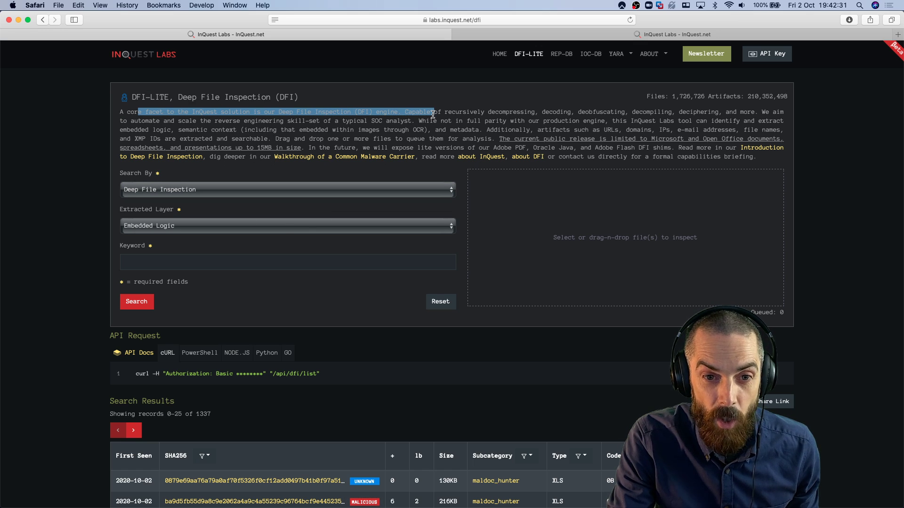
click(433, 113)
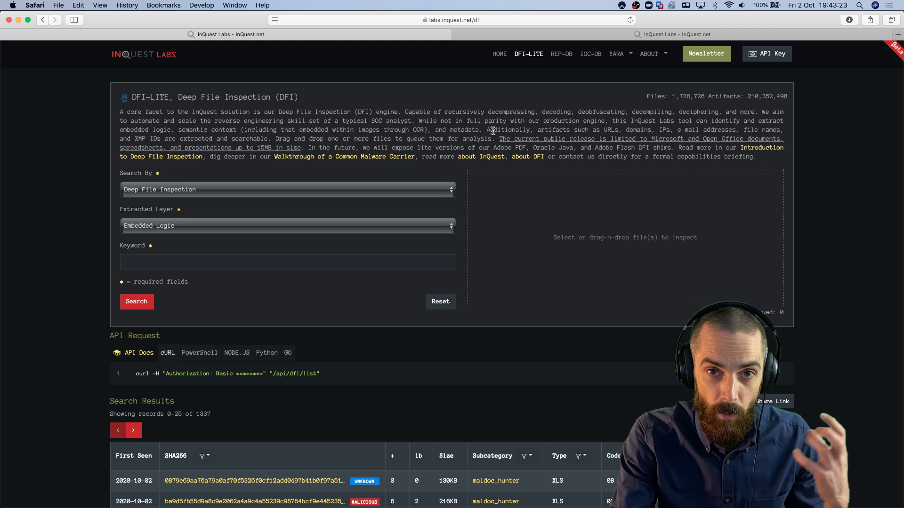
Step: Revisit the sample report's Embedded Logic panel, then move to the win7x86 VM's Downloads folder
click(534, 37)
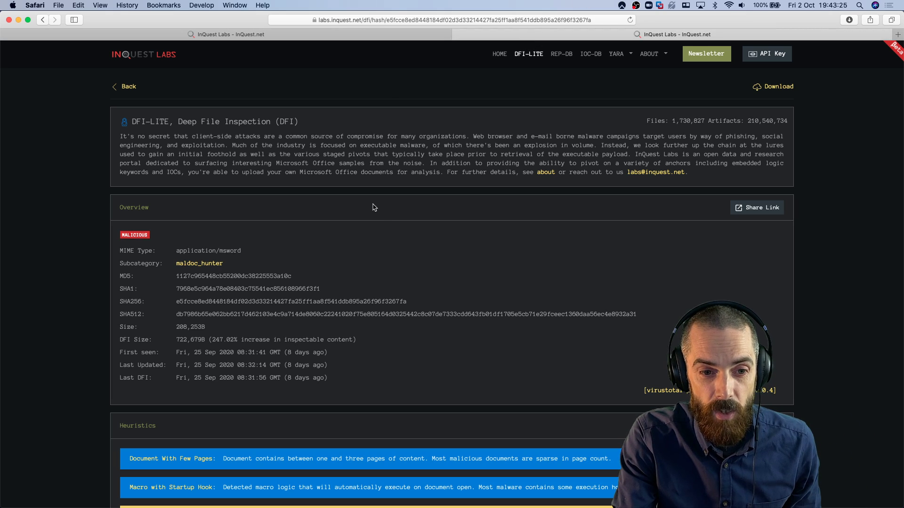
scroll(374, 207, down, 10)
scroll(275, 379, down, 5)
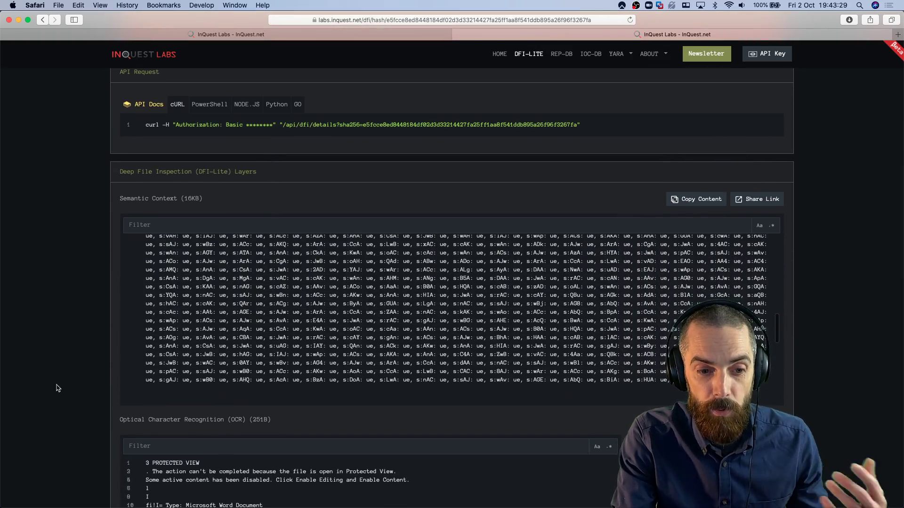
scroll(61, 394, down, 9)
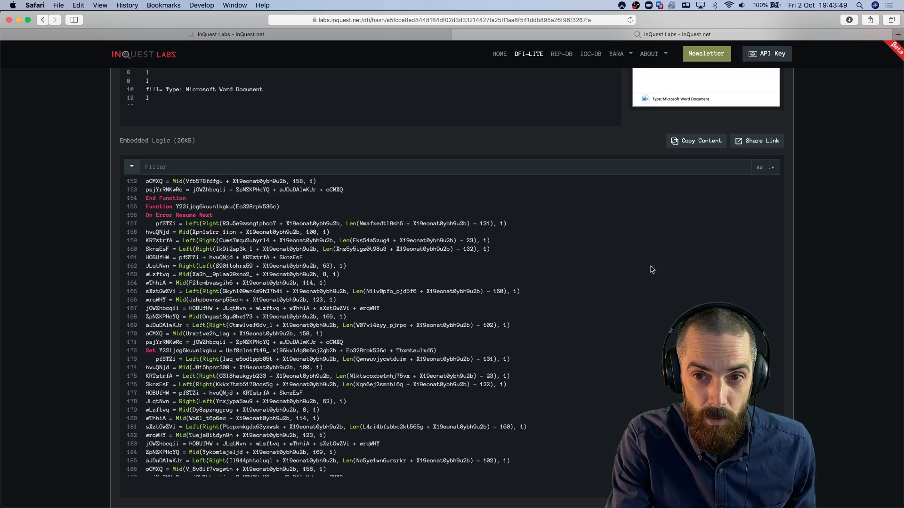
scroll(770, 320, up, 3)
scroll(772, 320, up, 5)
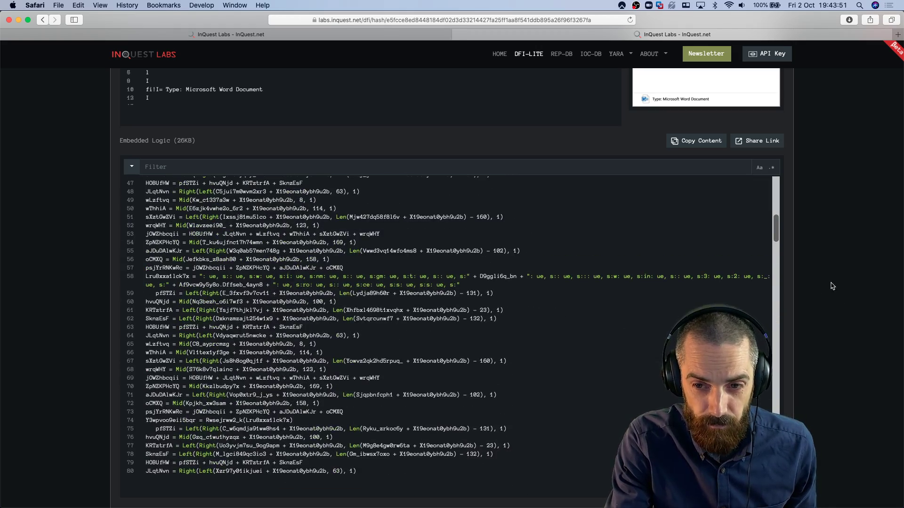
scroll(829, 284, up, 10)
scroll(848, 281, up, 1)
key(ctrl+Right)
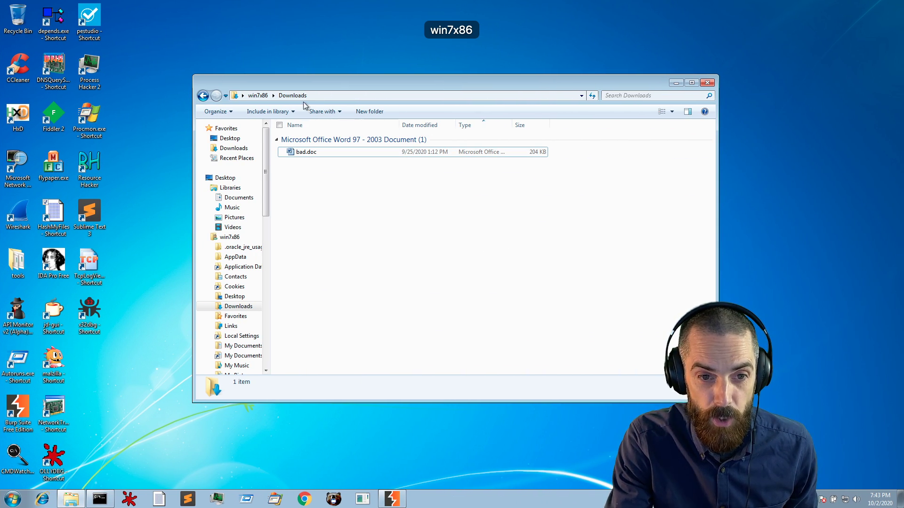
Step: Open bad.doc in Word on the VM and glance back at the InQuest Labs report
double_click(303, 152)
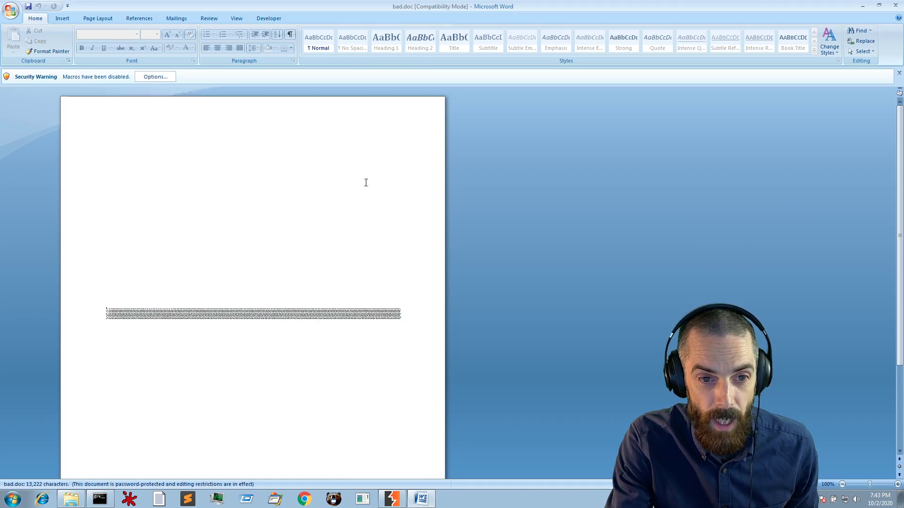
key(ctrl+Left)
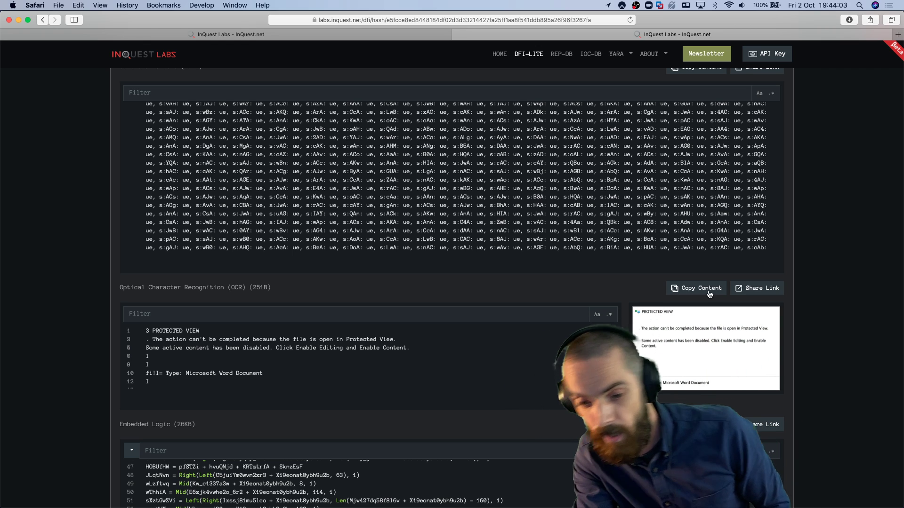
key(ctrl+Right)
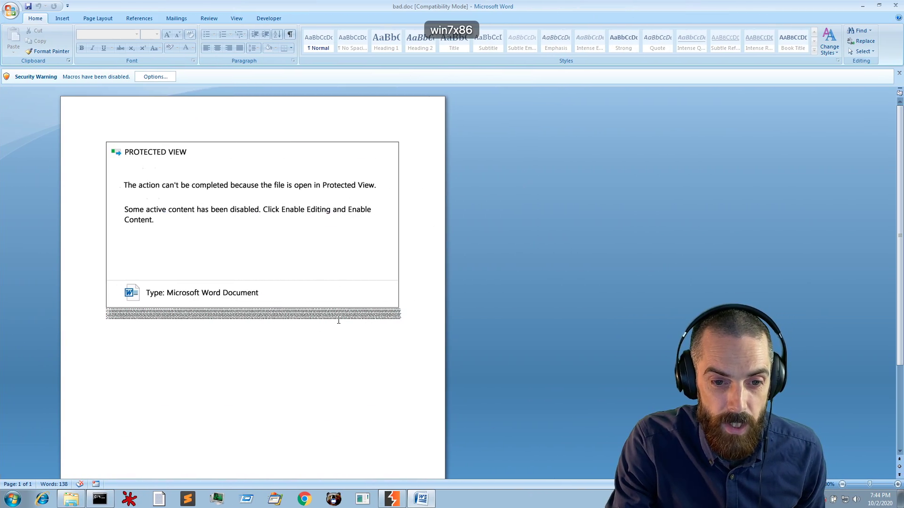
Step: Compare the document's fake Protected View picture with the report's OCR text
drag(295, 324, 275, 313)
key(ctrl+Left)
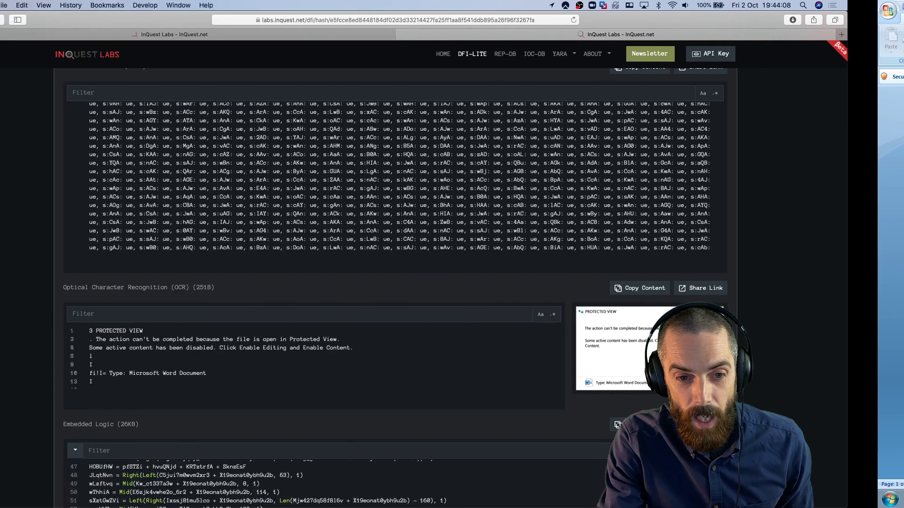
drag(431, 191, 471, 249)
key(ctrl+Right)
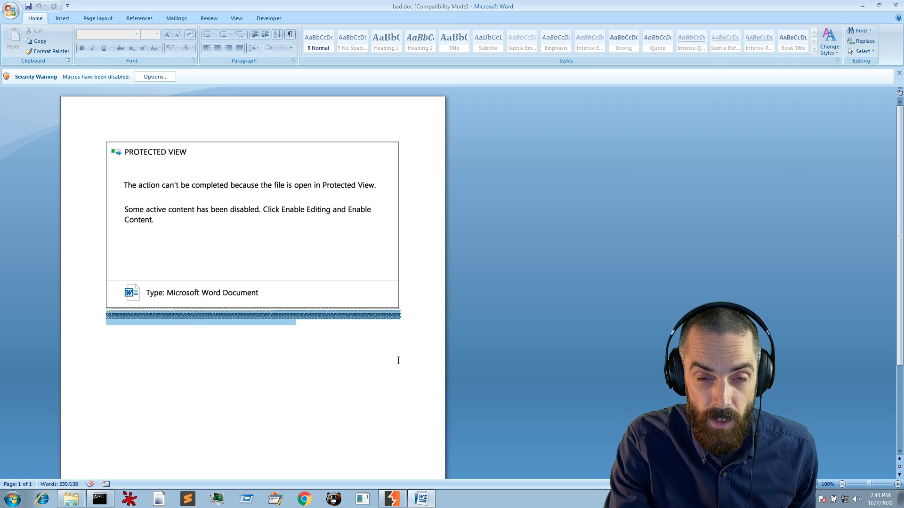
key(ctrl+Left)
Step: Scroll the Semantic Context box to line 1, select its first lines, then return to DFI-Lite search
click(367, 220)
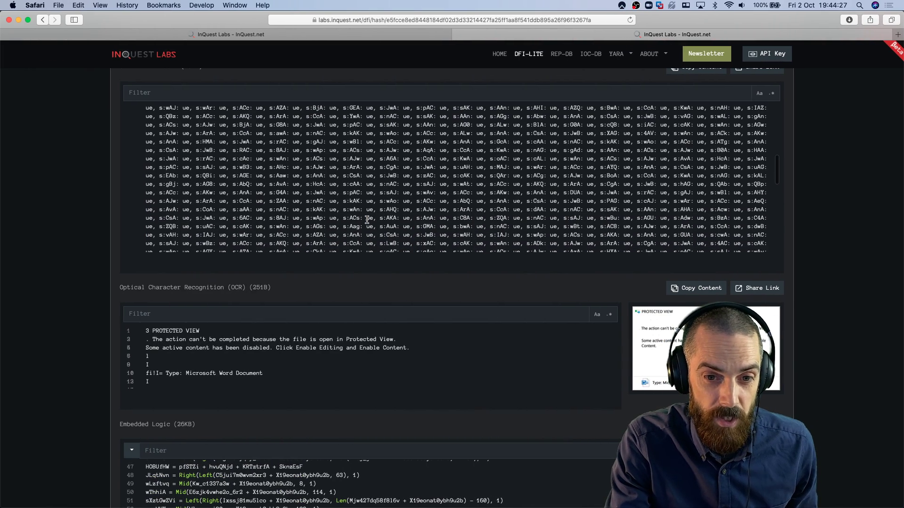
scroll(115, 169, up, 3)
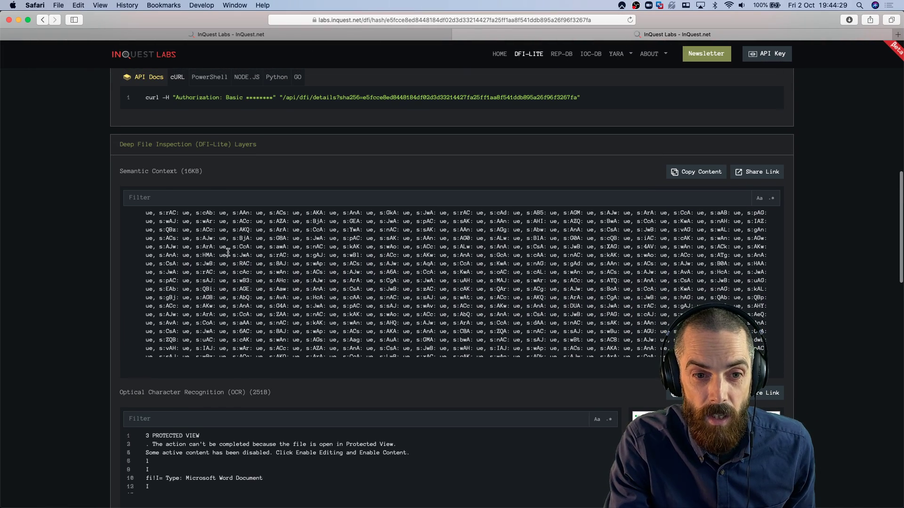
scroll(274, 234, up, 5)
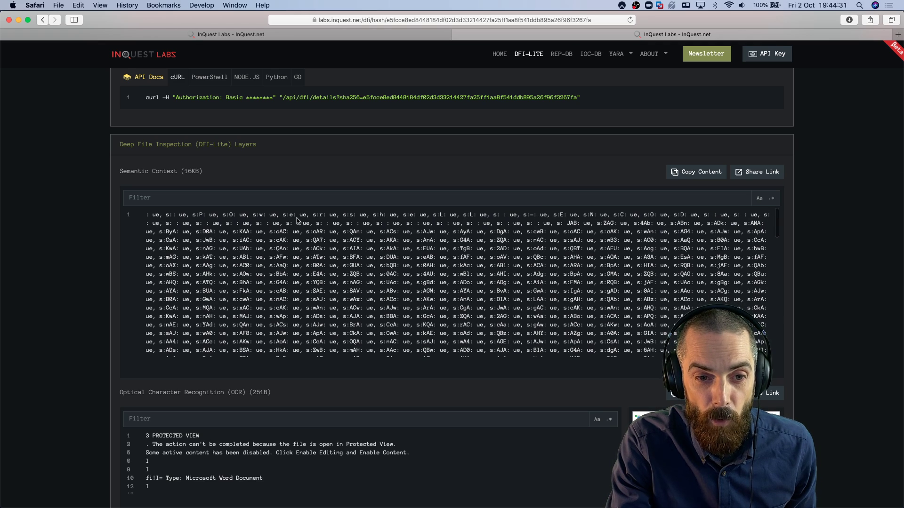
drag(208, 221, 397, 314)
click(460, 302)
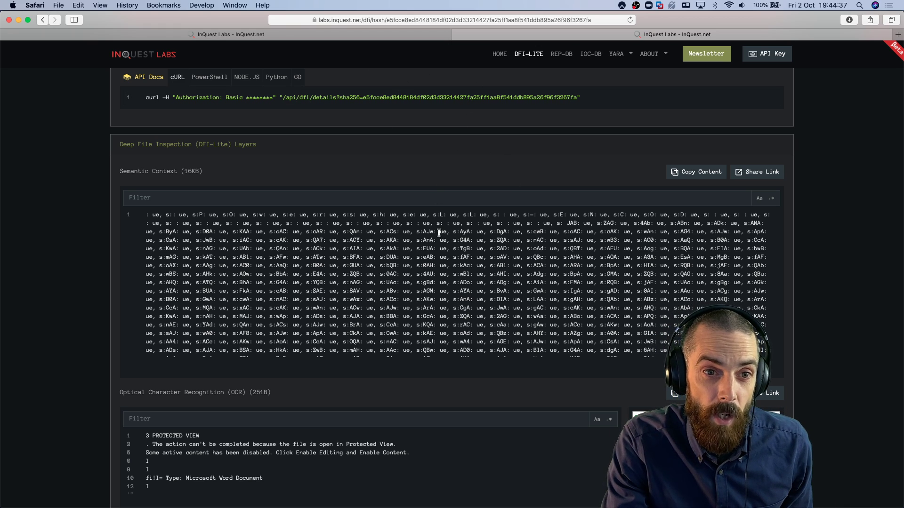
click(333, 36)
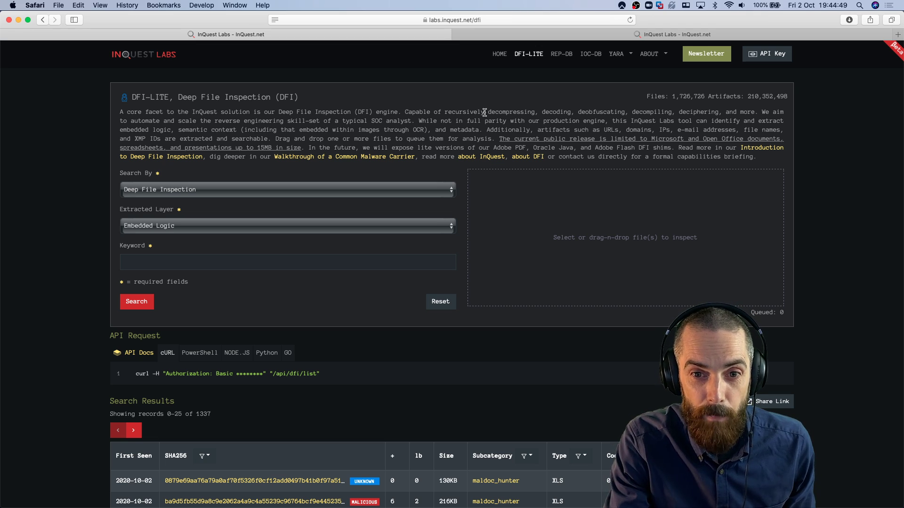
Step: Browse the REP-DB reputation database's URL results table
click(560, 57)
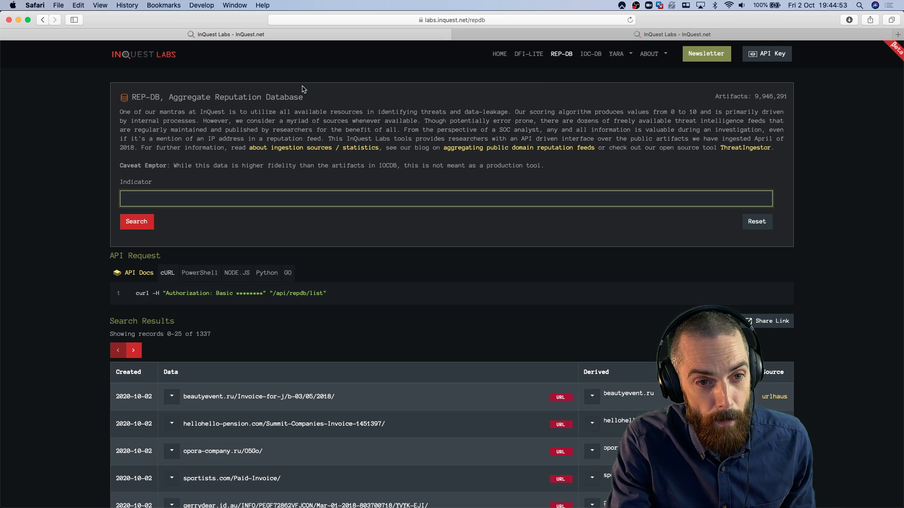
drag(136, 95, 211, 96)
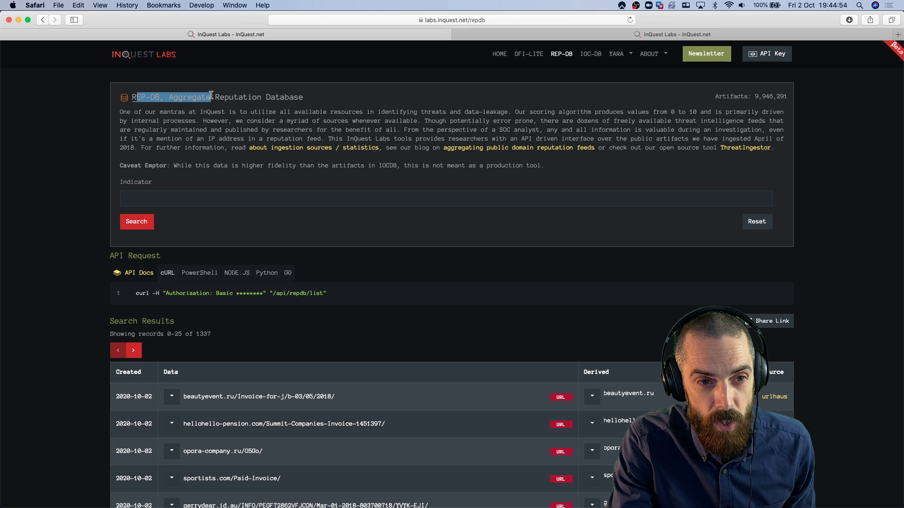
click(236, 97)
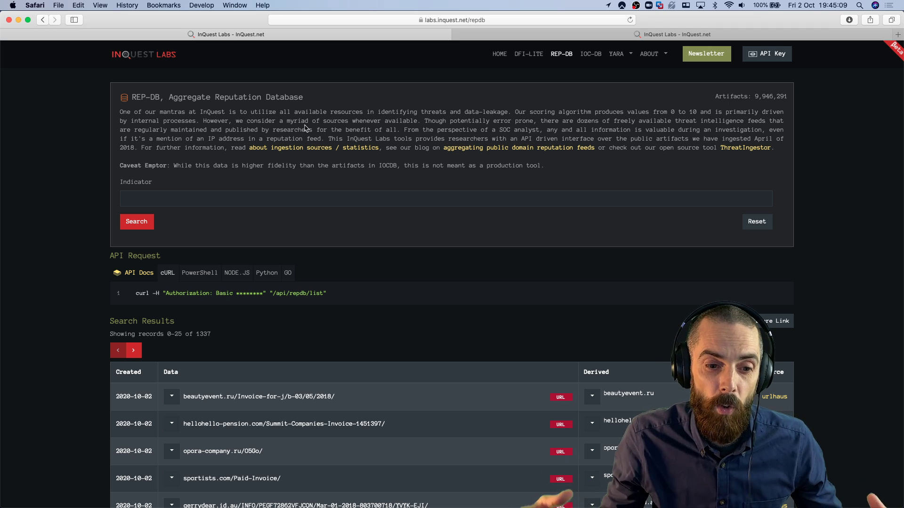
scroll(141, 363, down, 5)
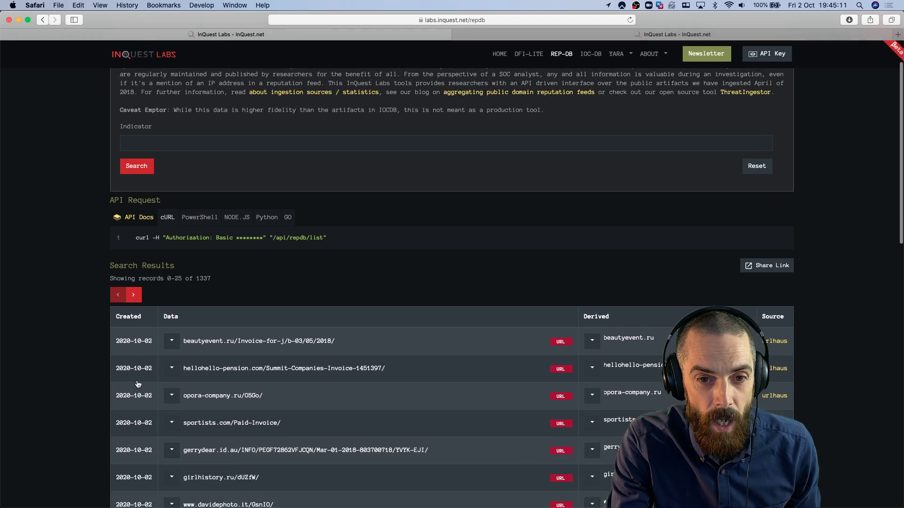
scroll(257, 424, down, 6)
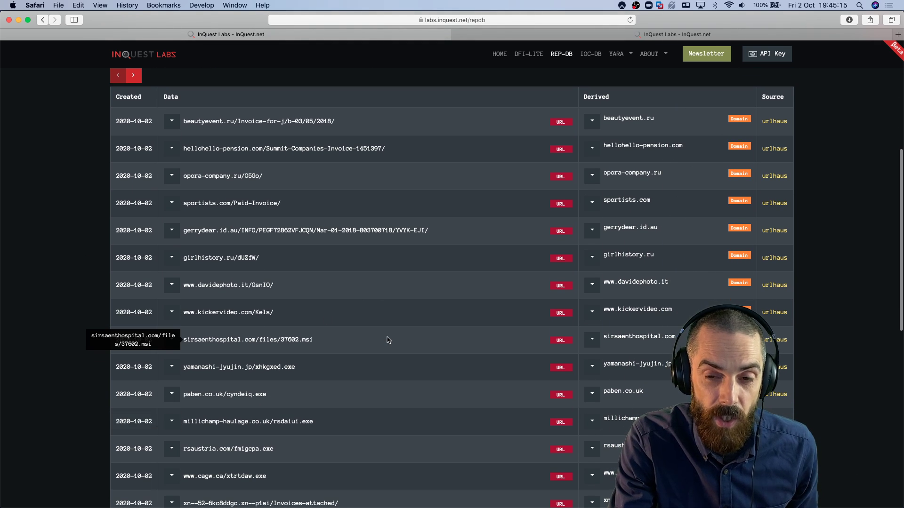
scroll(387, 338, up, 10)
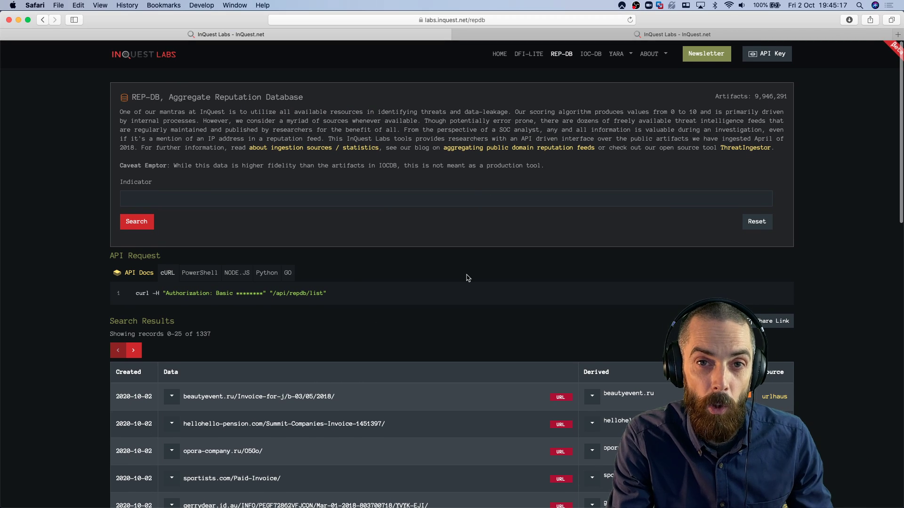
scroll(450, 357, down, 4)
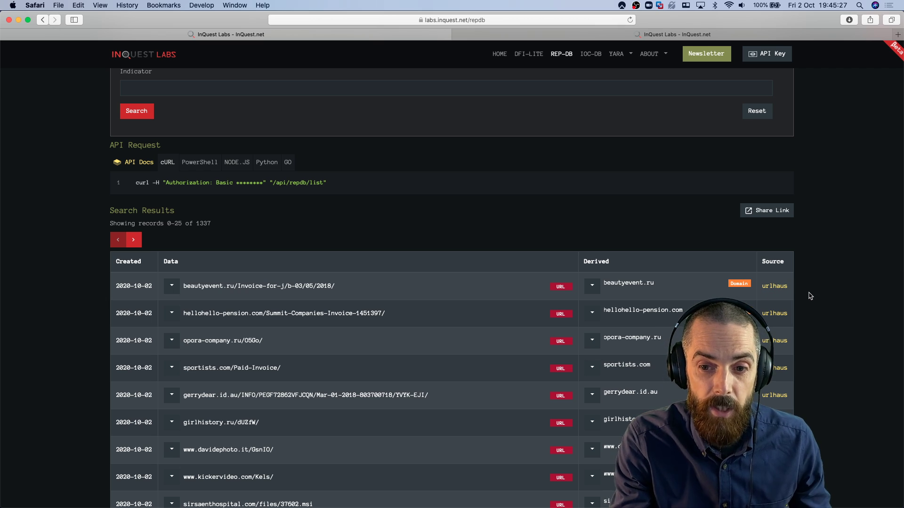
scroll(809, 296, up, 5)
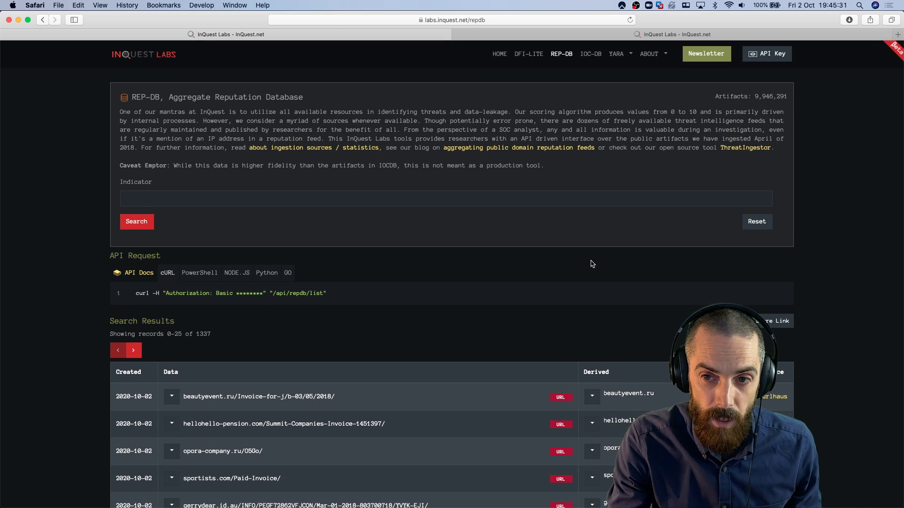
Step: Highlight REP-DB's 9,946,291 Artifacts counter, then move on to the IOC-DB page
drag(733, 97, 783, 99)
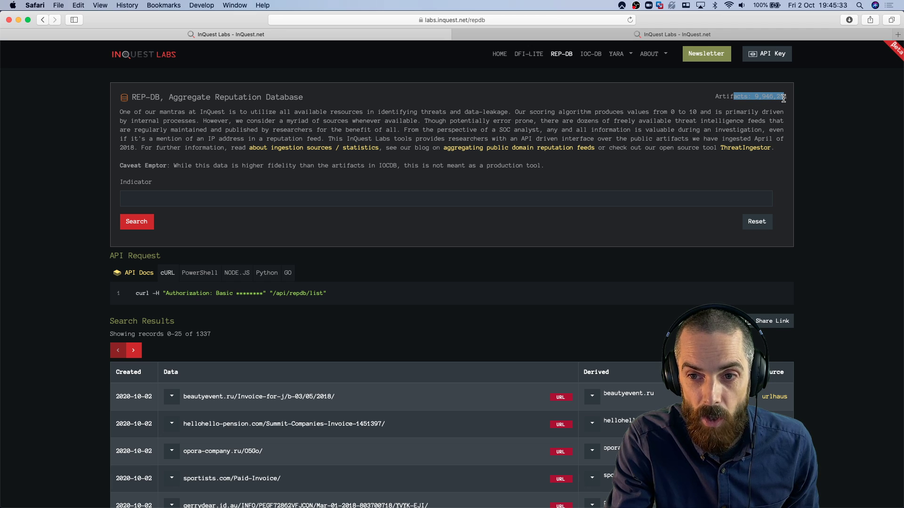
triple_click(784, 98)
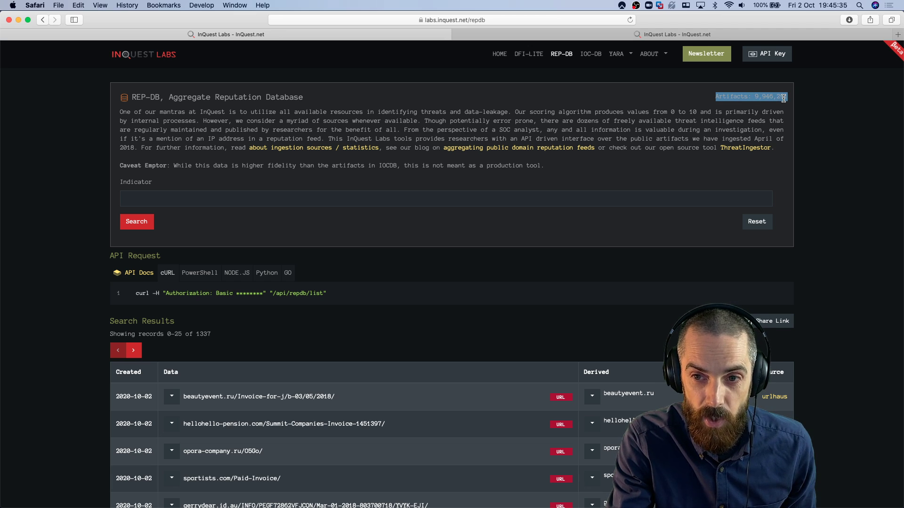
click(784, 98)
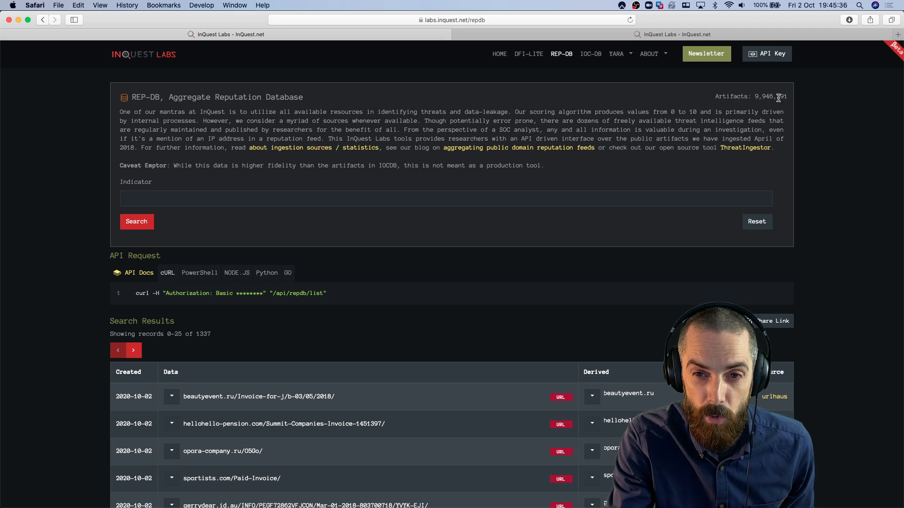
click(597, 57)
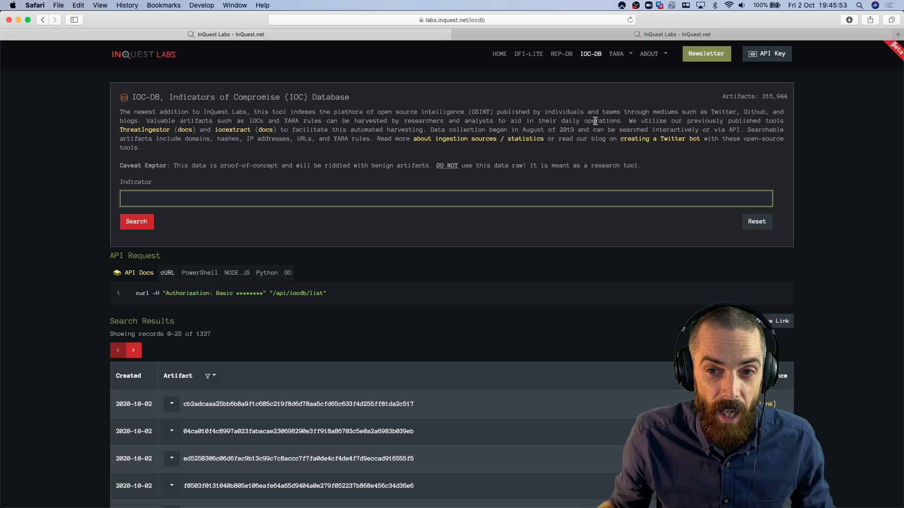
Step: Highlight IOC-DB's 315,944 Artifacts count and scroll through its hash, YARA, domain and URL records
drag(723, 96, 783, 96)
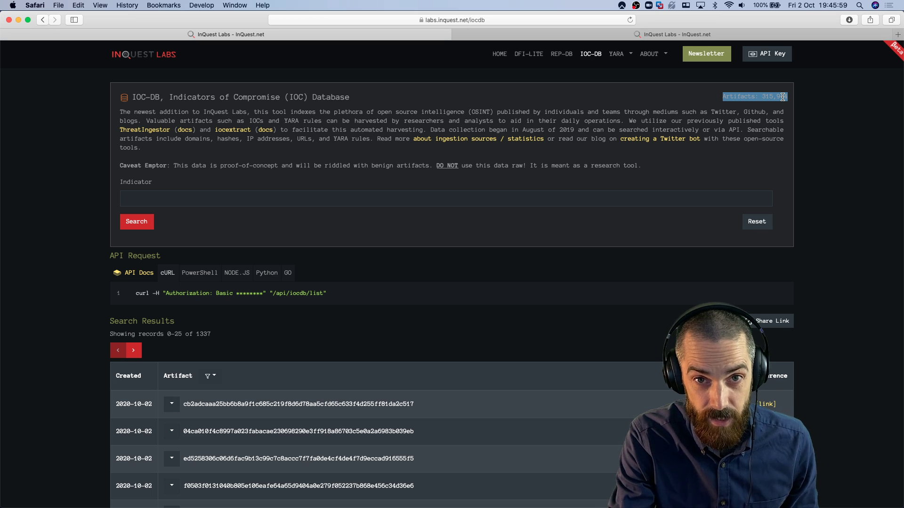
scroll(480, 235, down, 3)
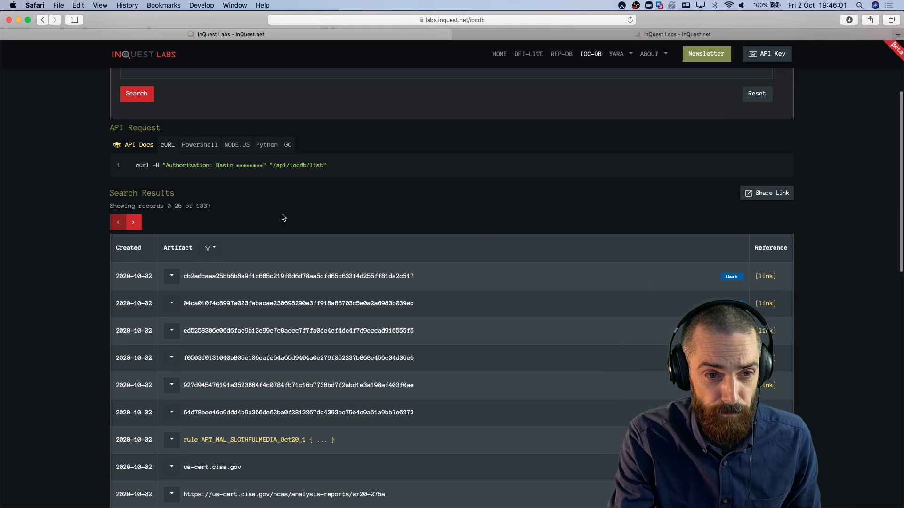
scroll(283, 217, up, 2)
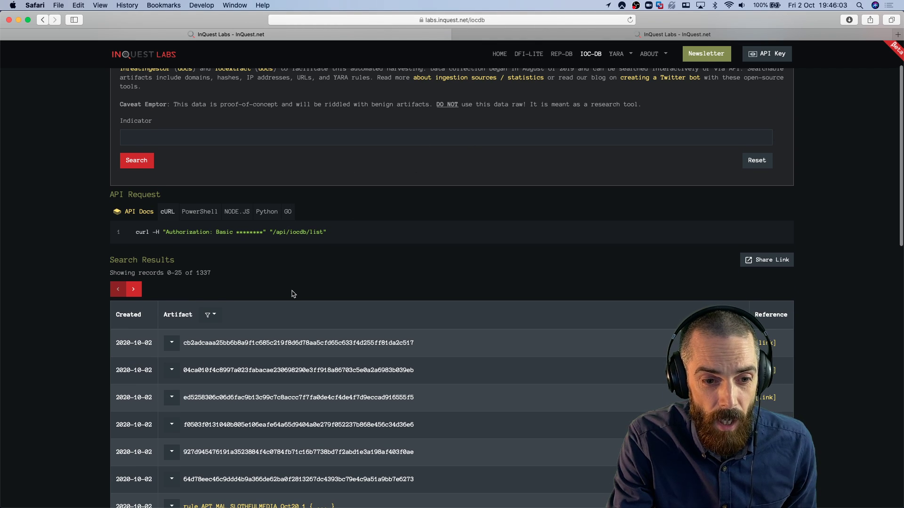
scroll(292, 295, down, 3)
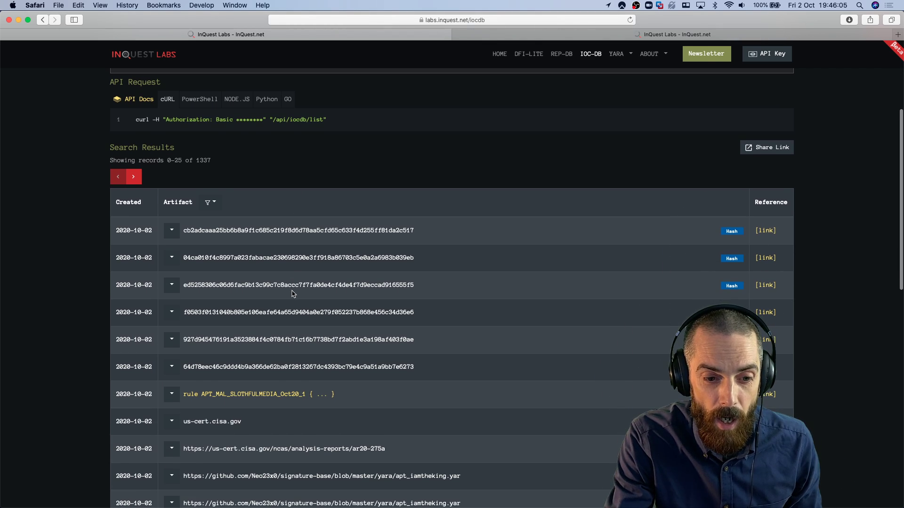
scroll(466, 363, down, 4)
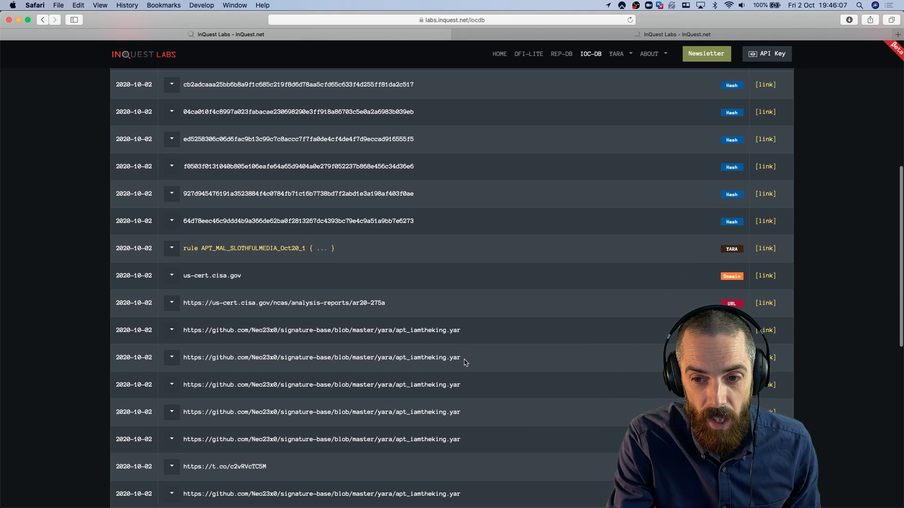
scroll(465, 363, up, 8)
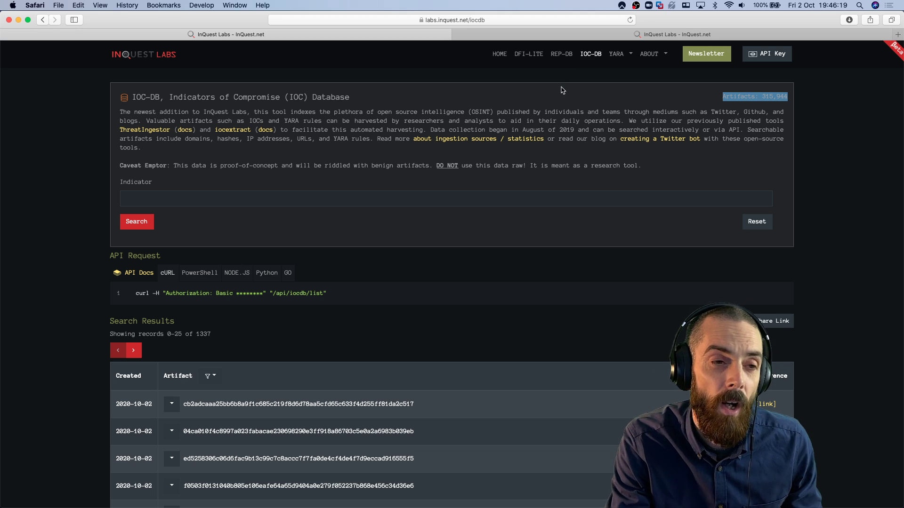
Step: Return to DFI-Lite and select the total files and artifacts stats line
click(528, 54)
scroll(460, 308, down, 5)
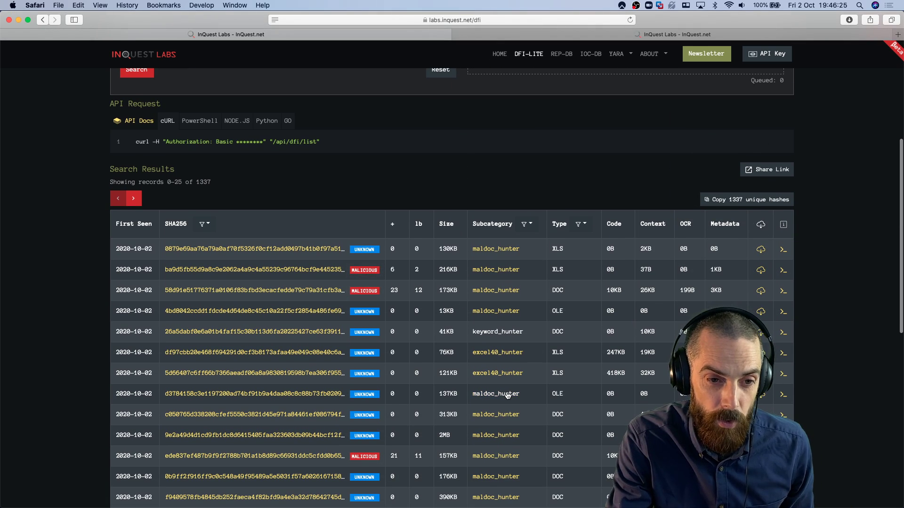
scroll(460, 308, down, 3)
scroll(342, 184, up, 5)
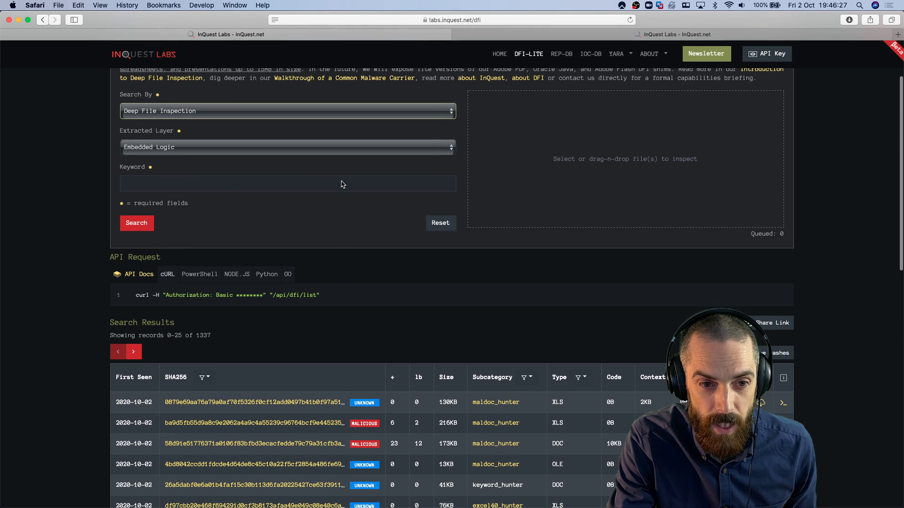
scroll(341, 183, down, 4)
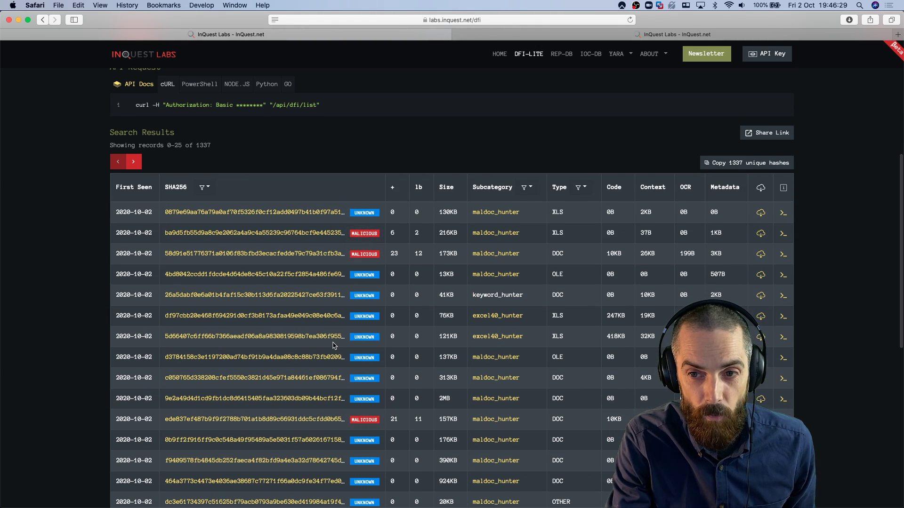
scroll(617, 337, up, 1)
scroll(617, 337, up, 6)
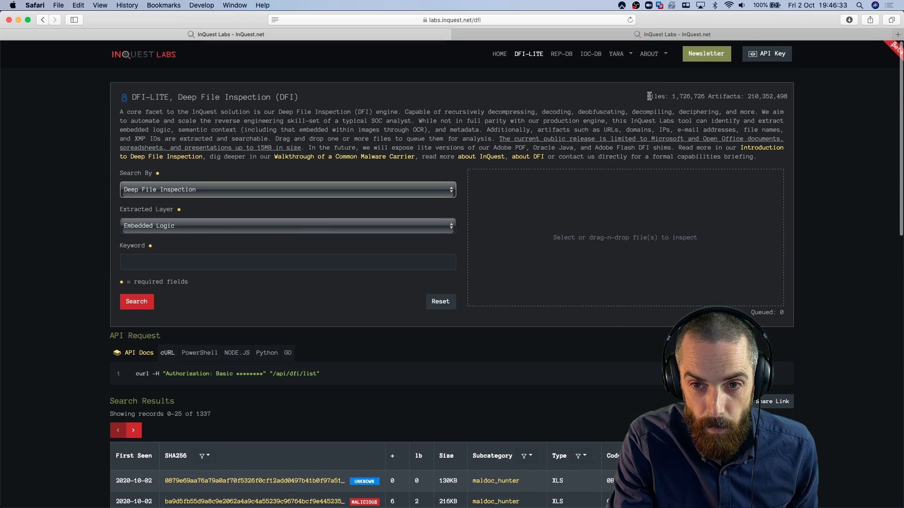
drag(647, 96, 786, 96)
click(789, 96)
triple_click(789, 94)
Step: Filter out UNKNOWN-verdict samples, leaving only the 113 malicious ones
scroll(777, 188, down, 5)
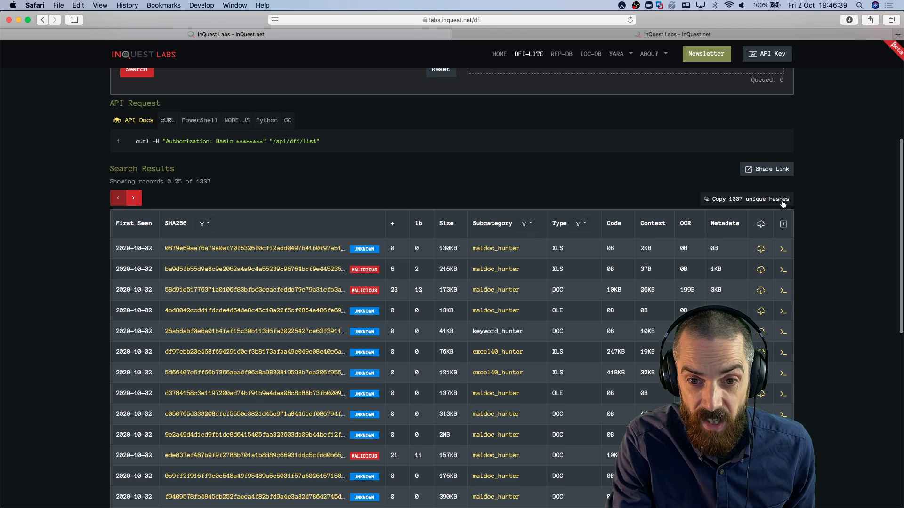
scroll(470, 263, down, 3)
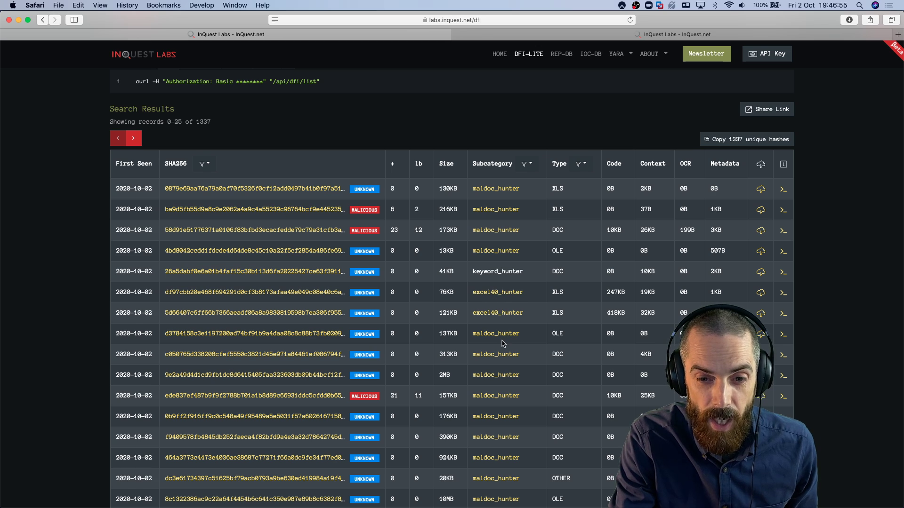
scroll(496, 296, down, 1)
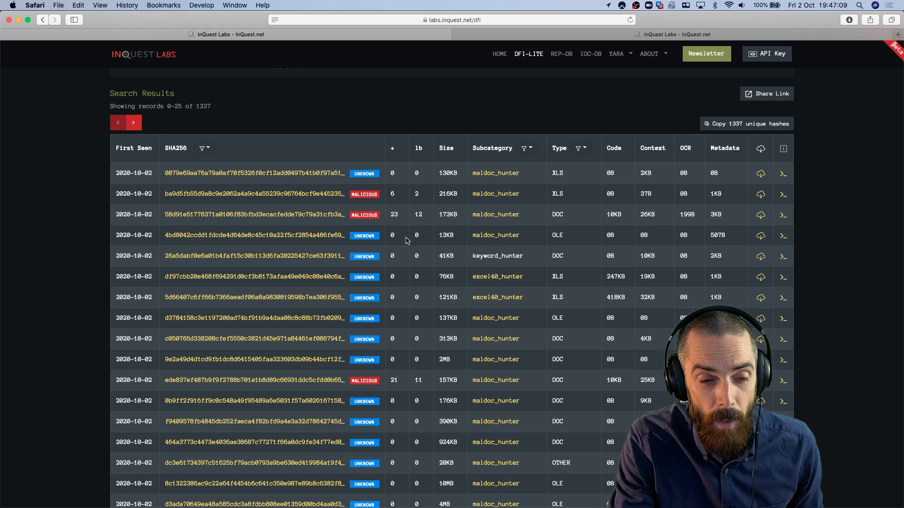
click(204, 148)
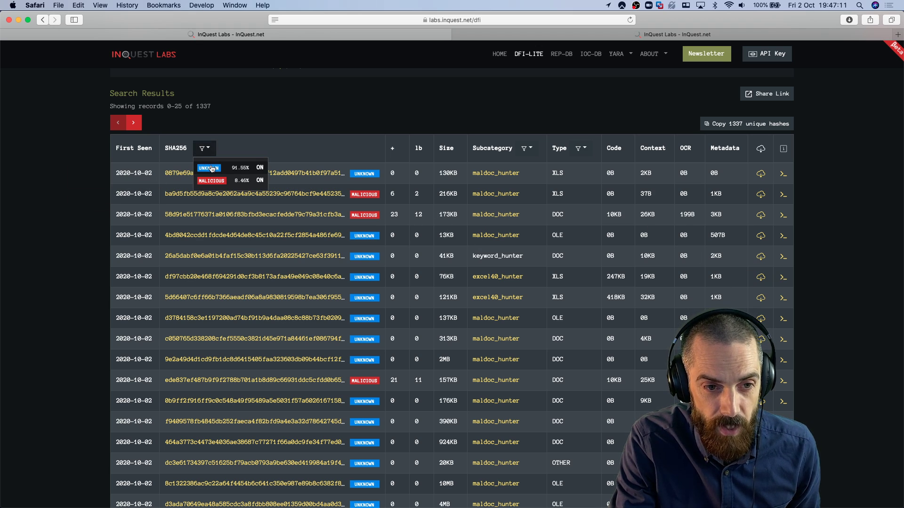
click(211, 168)
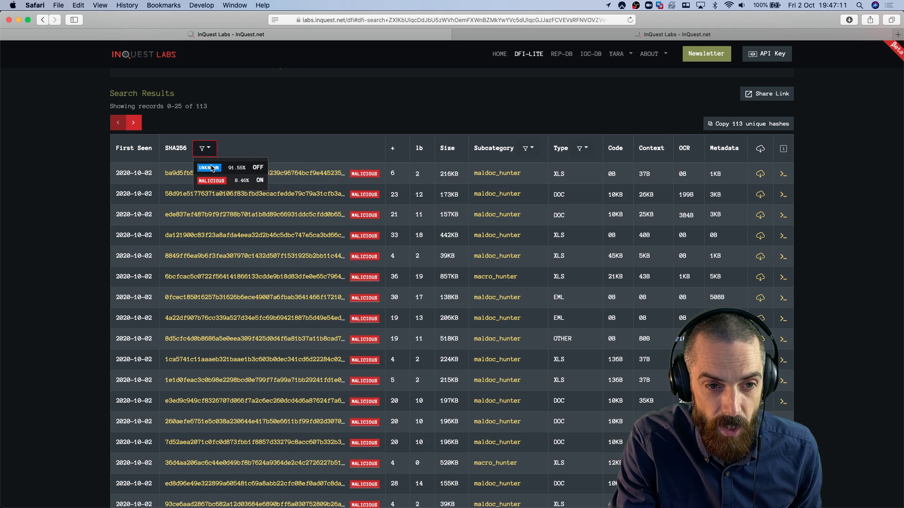
click(370, 127)
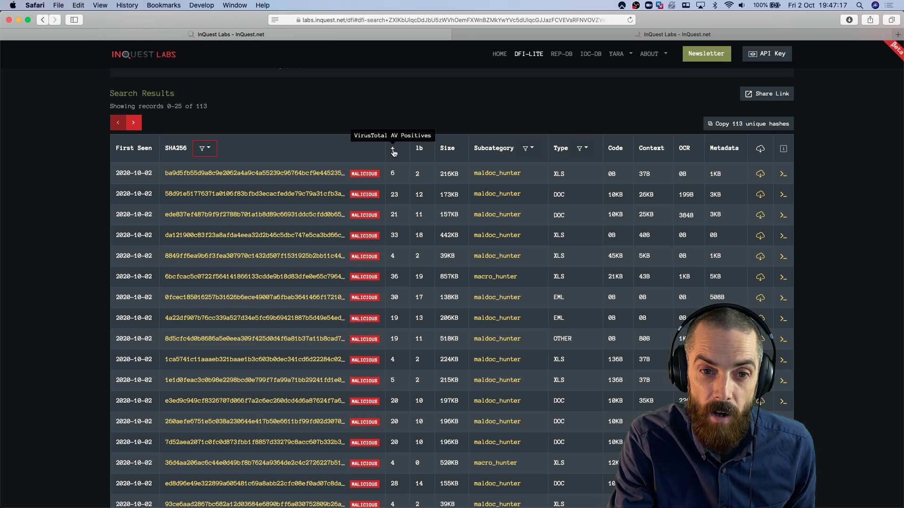
Step: Sort malicious samples by AV positives, fewest first, and highlight the 8849ff XLS row's 4 positives
click(393, 150)
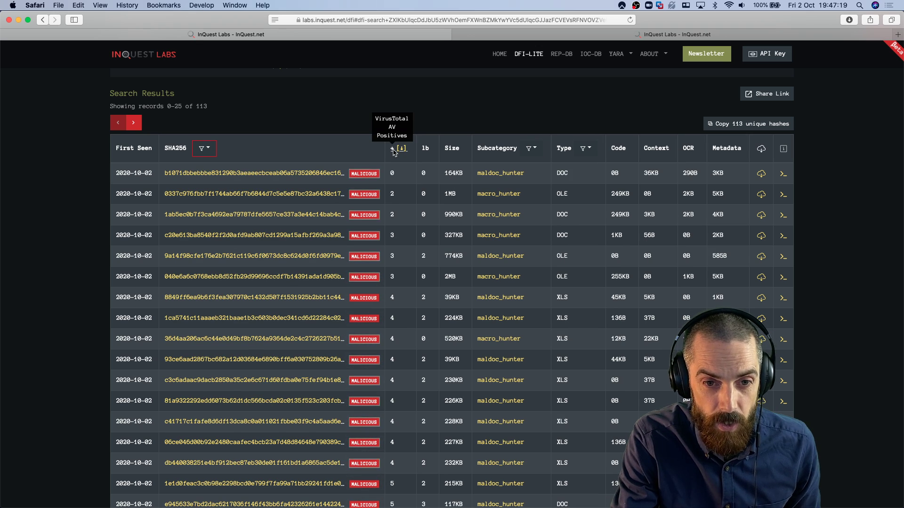
click(395, 149)
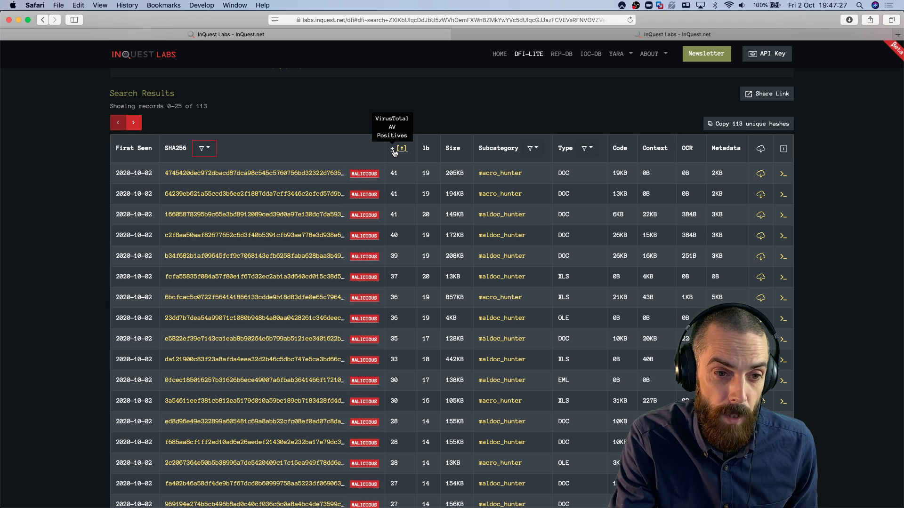
click(394, 152)
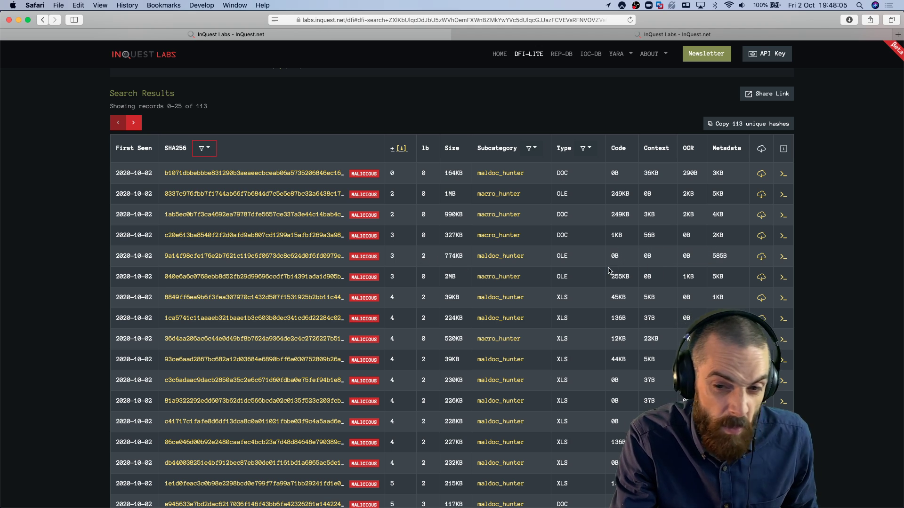
scroll(575, 263, down, 3)
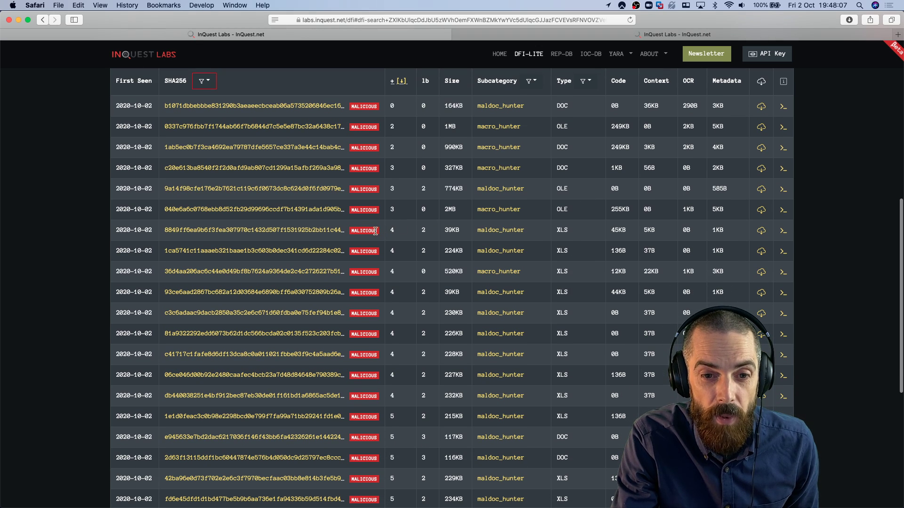
double_click(392, 231)
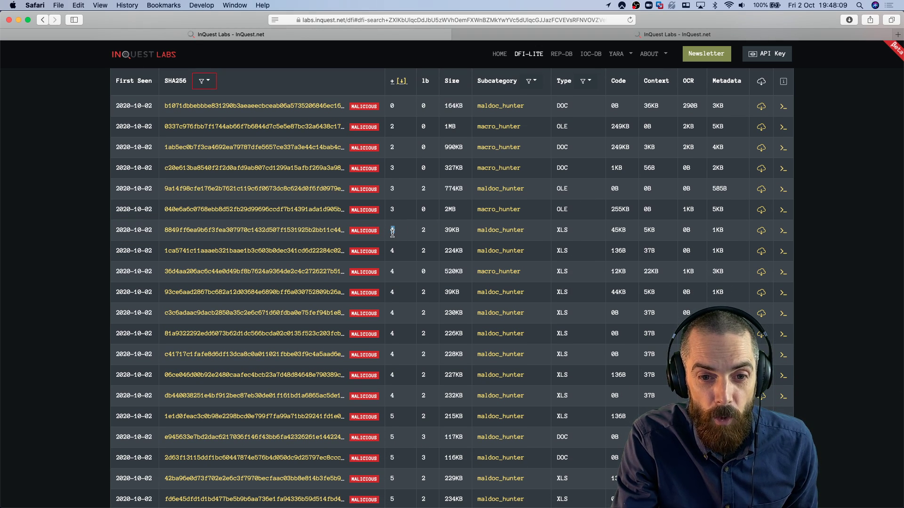
double_click(422, 232)
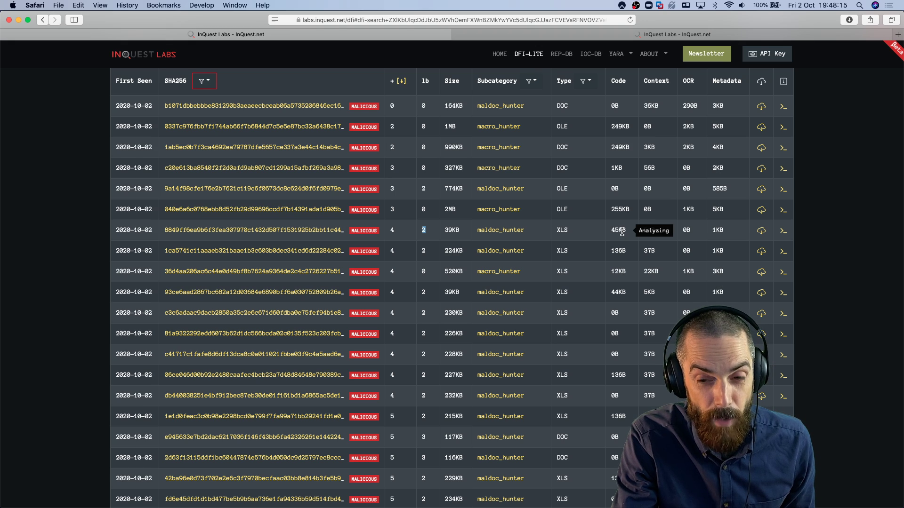
Step: Open the 4-positive XLS sample's report, scan its Heuristics and Layers, then go back to results
click(264, 233)
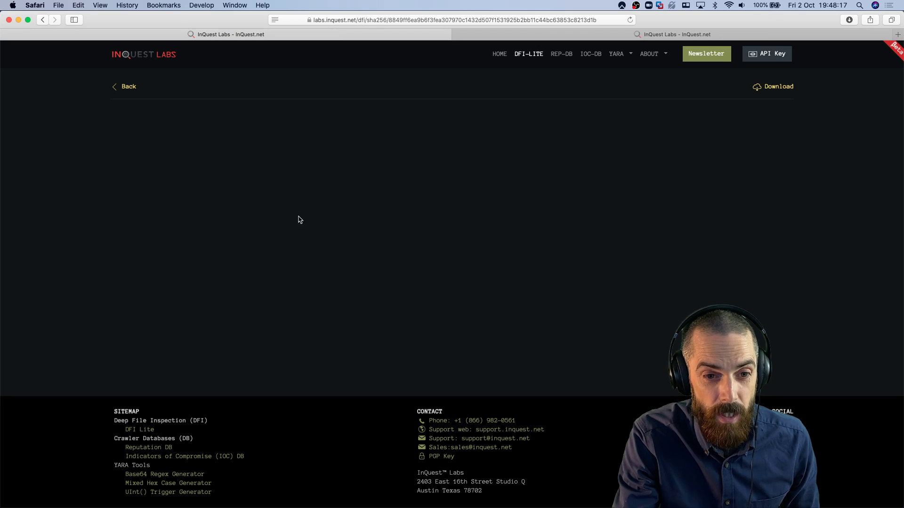
scroll(94, 358, down, 5)
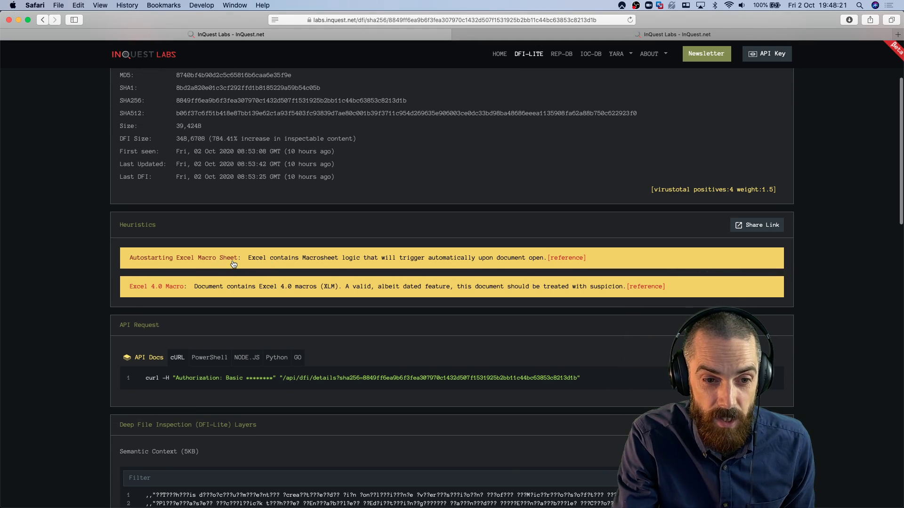
scroll(133, 298, down, 1)
scroll(133, 298, down, 12)
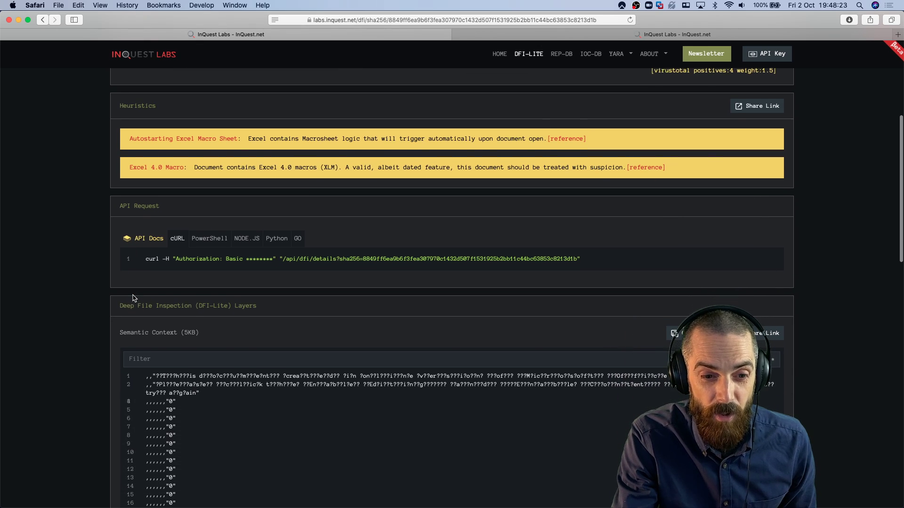
scroll(133, 295, down, 3)
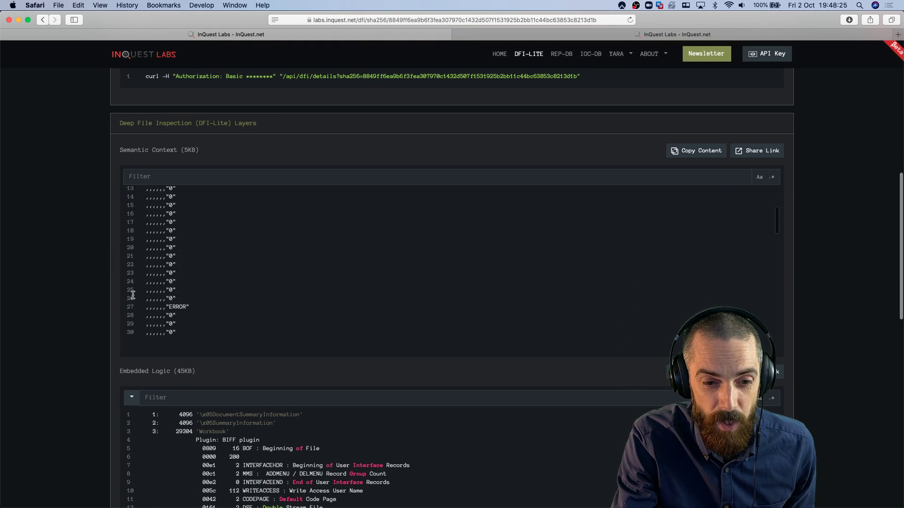
scroll(133, 295, up, 15)
key(super+bracketleft)
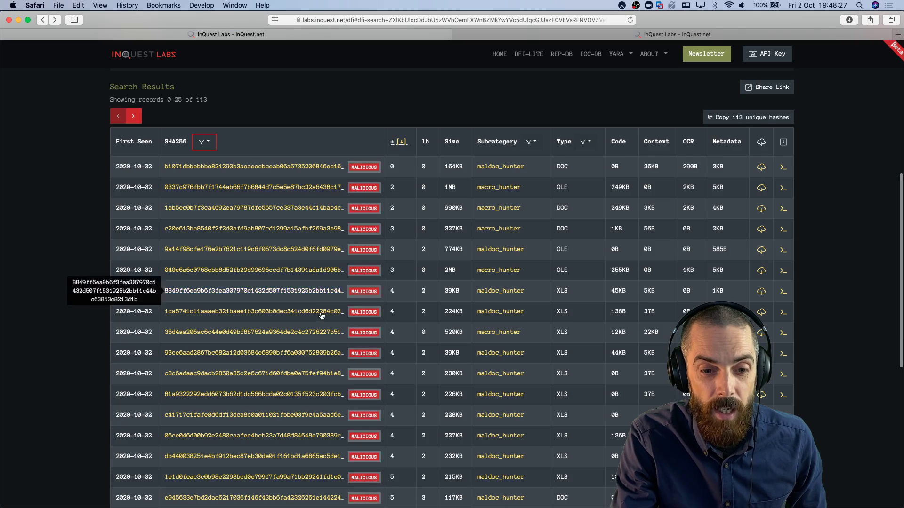
scroll(322, 358, down, 3)
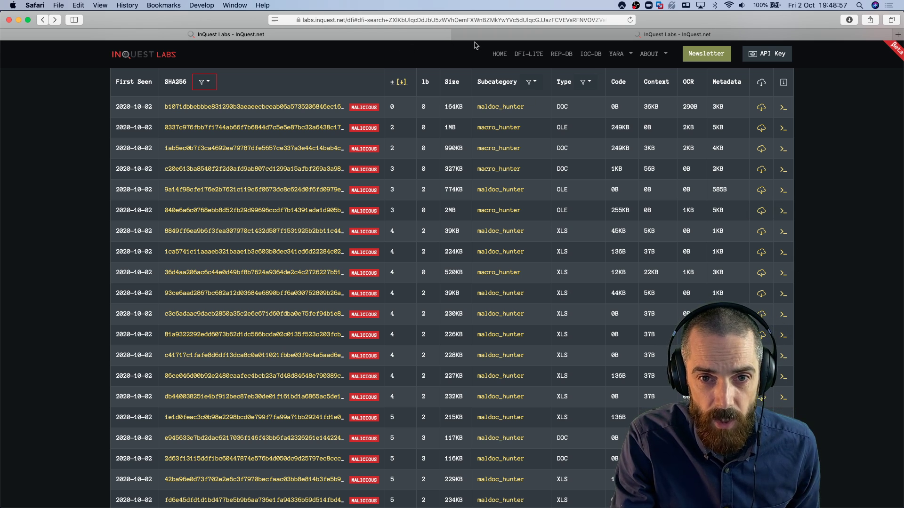
Step: View the other tab's sample report, then switch to Word and bring up the Visual Basic Editor
click(505, 36)
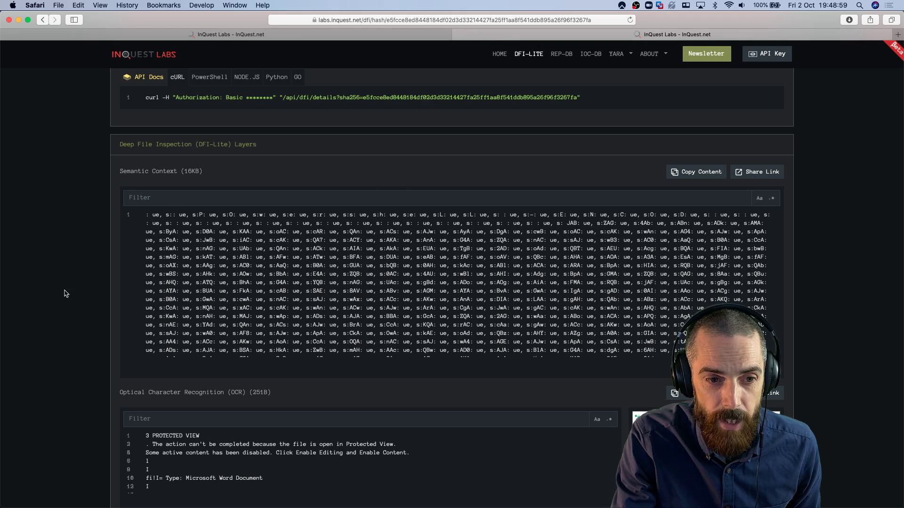
drag(403, 231, 417, 294)
key(ctrl+Right)
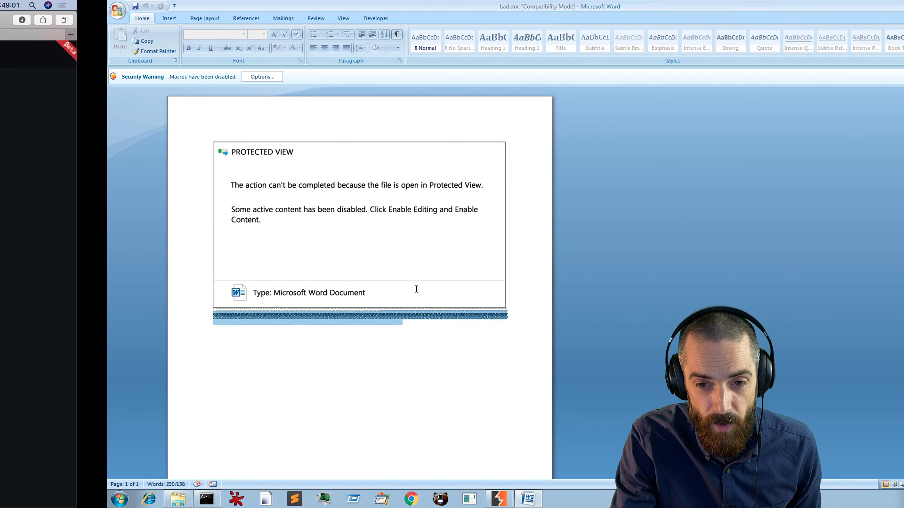
click(230, 319)
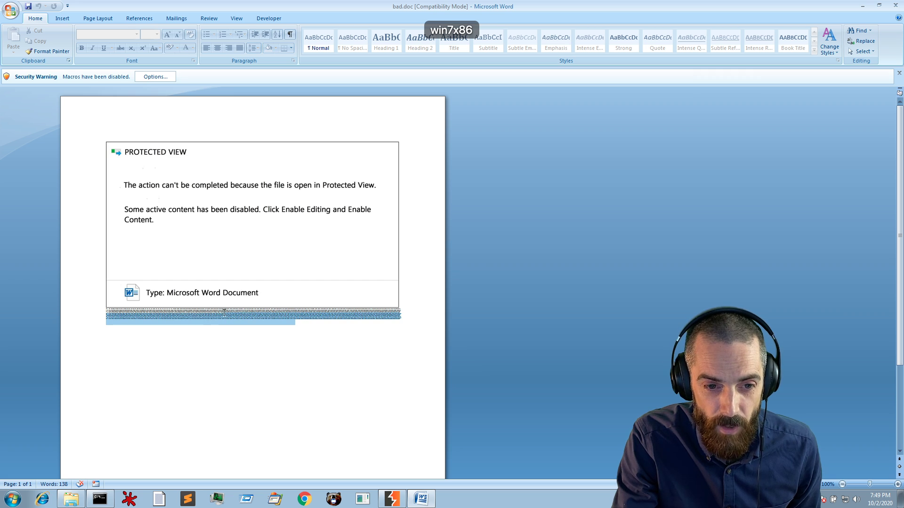
drag(223, 310, 223, 308)
click(244, 317)
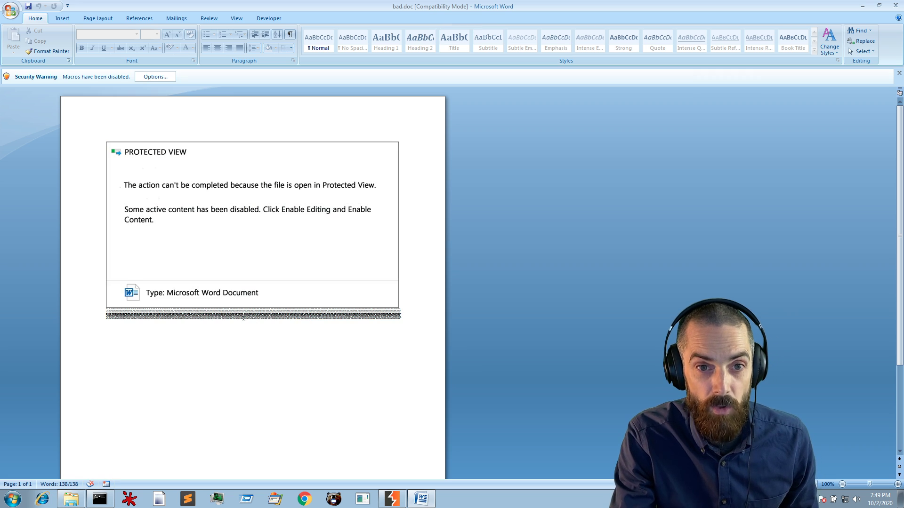
click(269, 19)
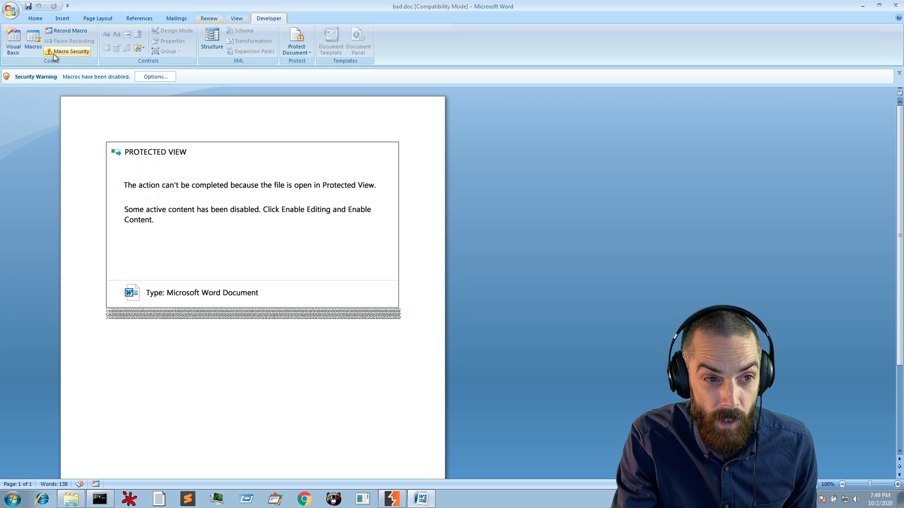
click(14, 36)
Step: Review the Document_open macro, the user form's code, and the Usf0clnsft49_ module
double_click(49, 88)
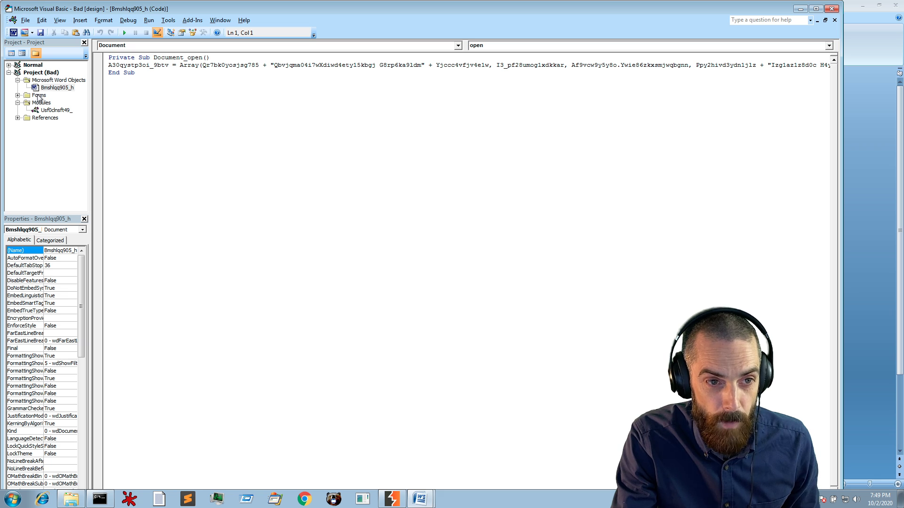
double_click(40, 95)
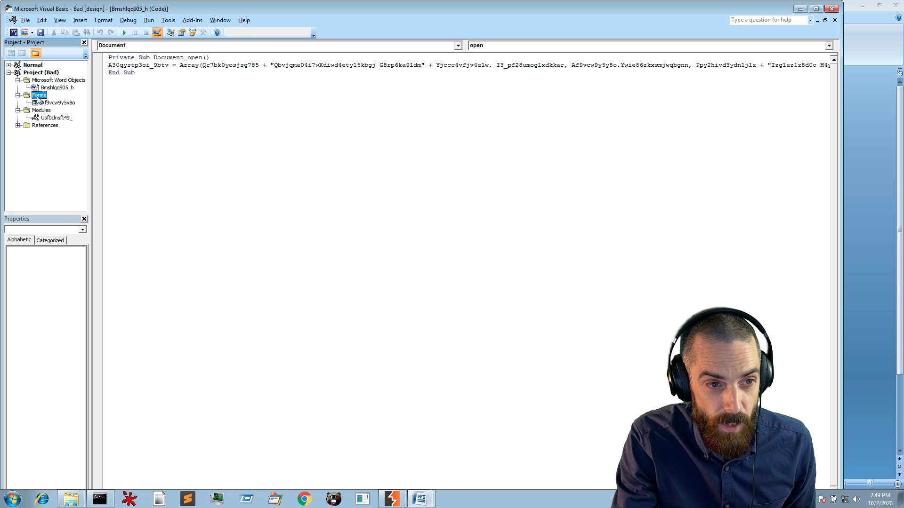
double_click(43, 102)
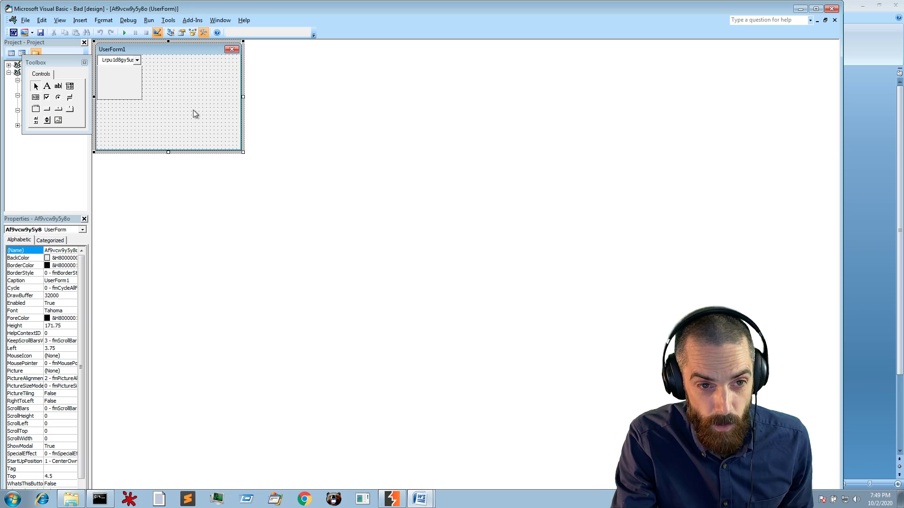
double_click(240, 80)
drag(240, 80, 241, 269)
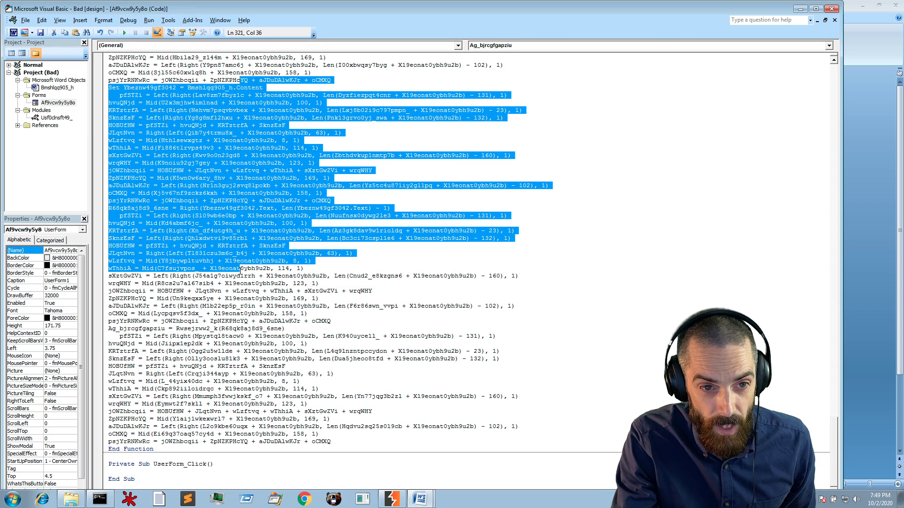
double_click(55, 118)
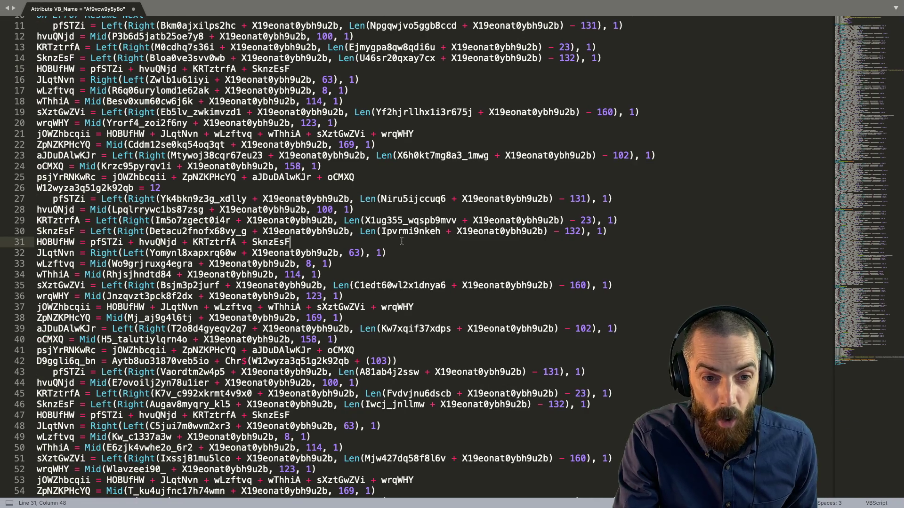
Step: Scroll the exported macro to line 1 and select lines 18–25 of the string-building function
scroll(401, 240, up, 3)
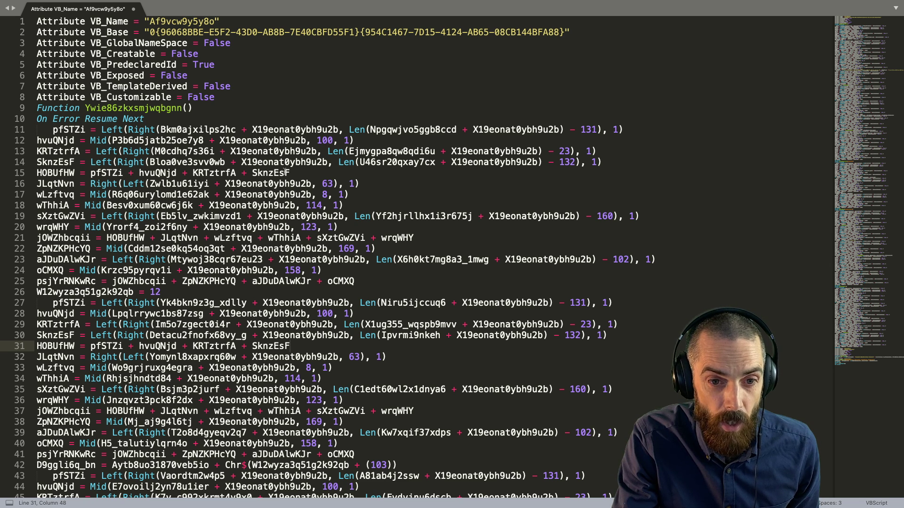
scroll(284, 173, down, 3)
scroll(284, 173, up, 3)
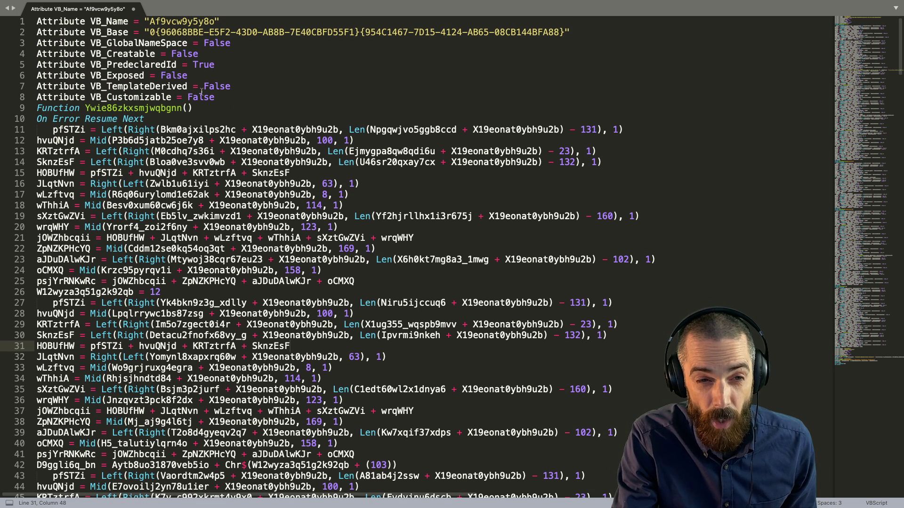
drag(334, 206, 370, 281)
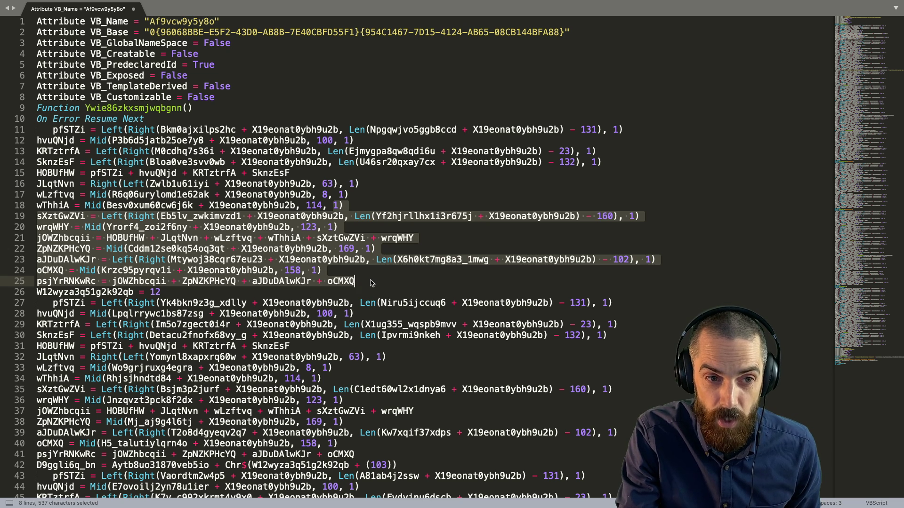
click(457, 202)
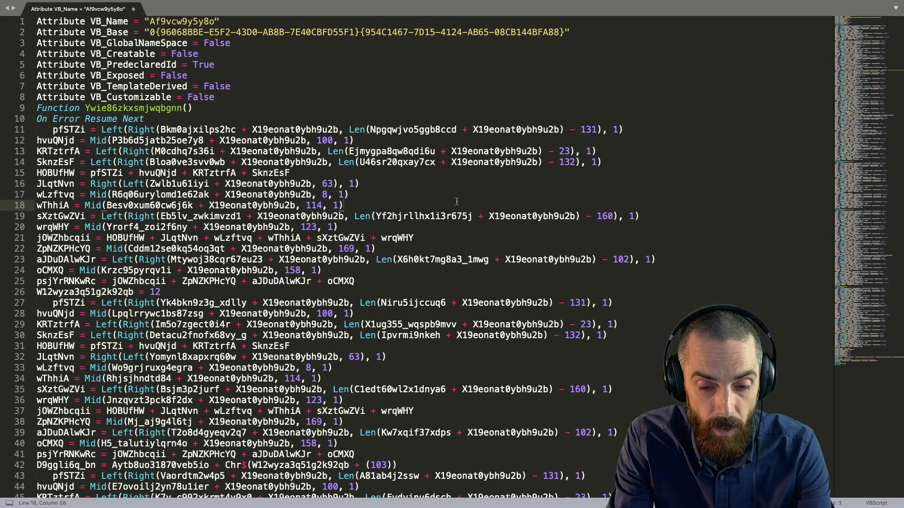
Step: Search the macro for 'conten' and check Bmshlqq905_h's Document_open code in the VBA editor
key(super+f)
text(conten)
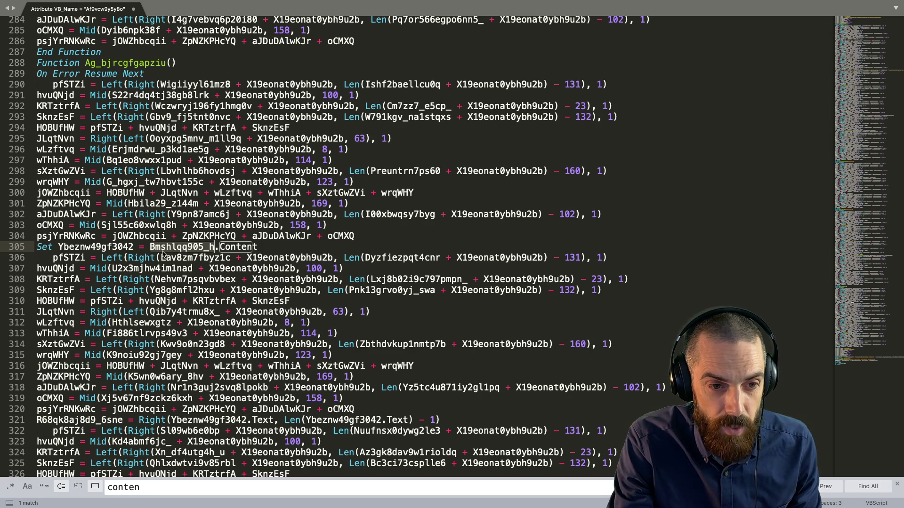
key(ctrl+Right)
key(ctrl+Right)
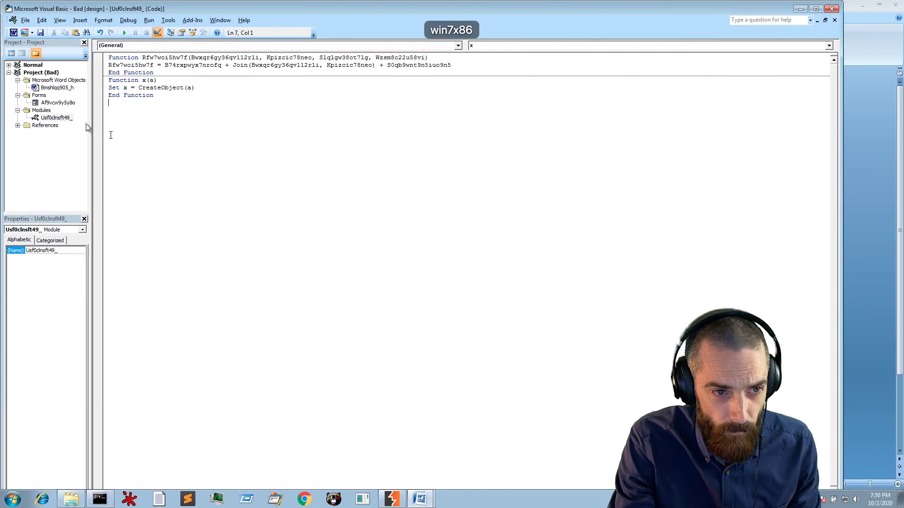
double_click(43, 88)
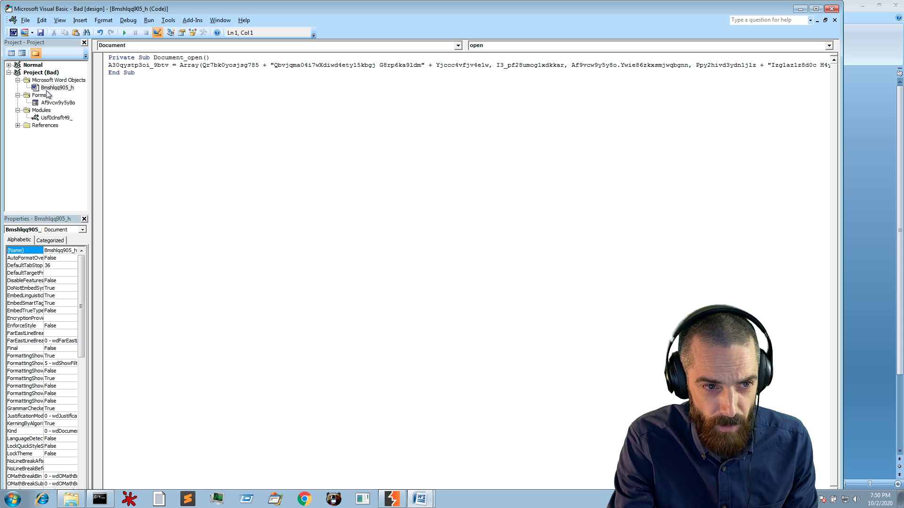
key(ctrl+Left)
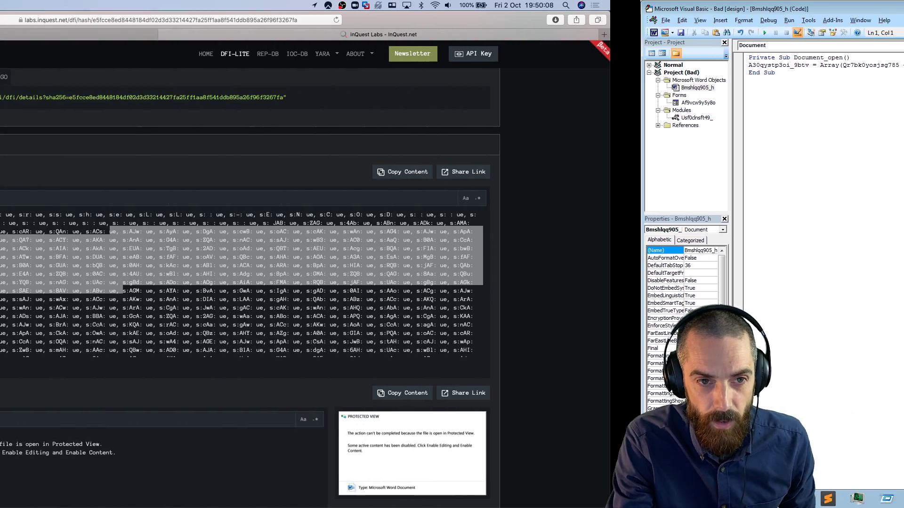
key(ctrl+Left)
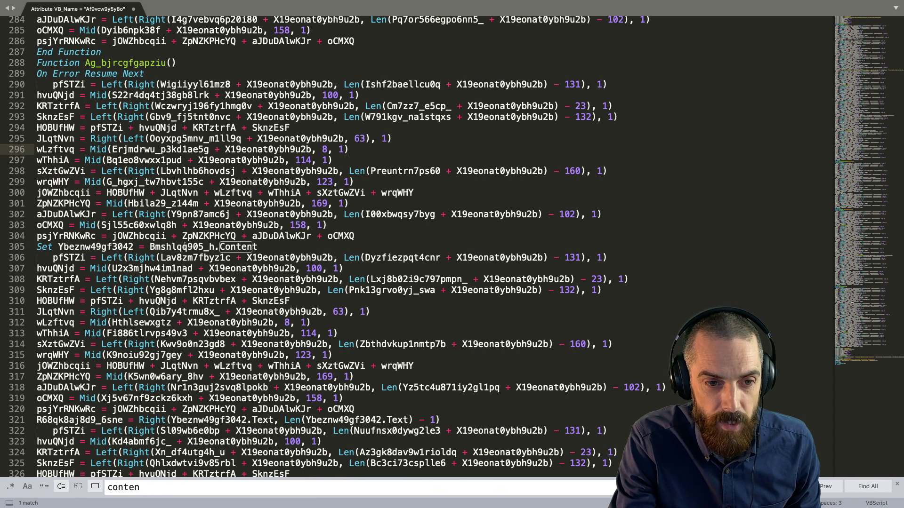
Step: Select Content and the Ybeznw49gf3042 variable on line 305, then close the search
double_click(186, 247)
double_click(239, 248)
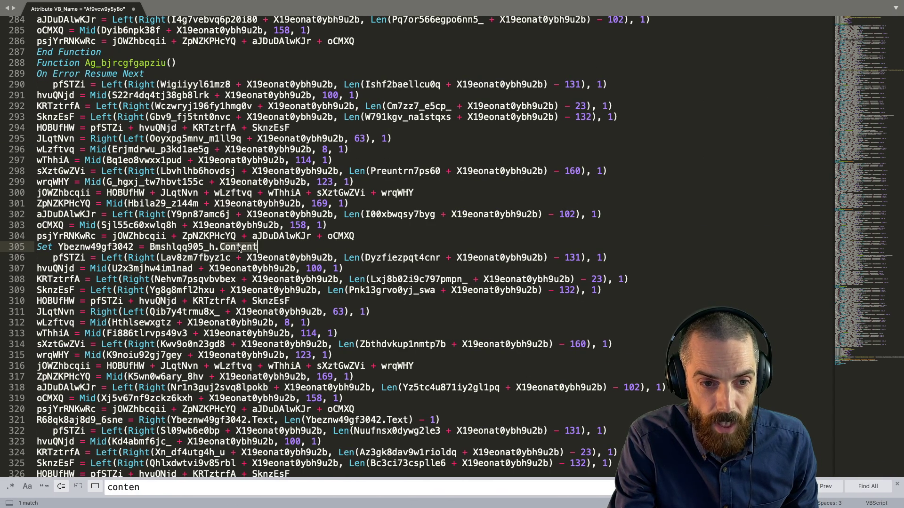
double_click(77, 248)
key(Escape)
scroll(188, 301, down, 5)
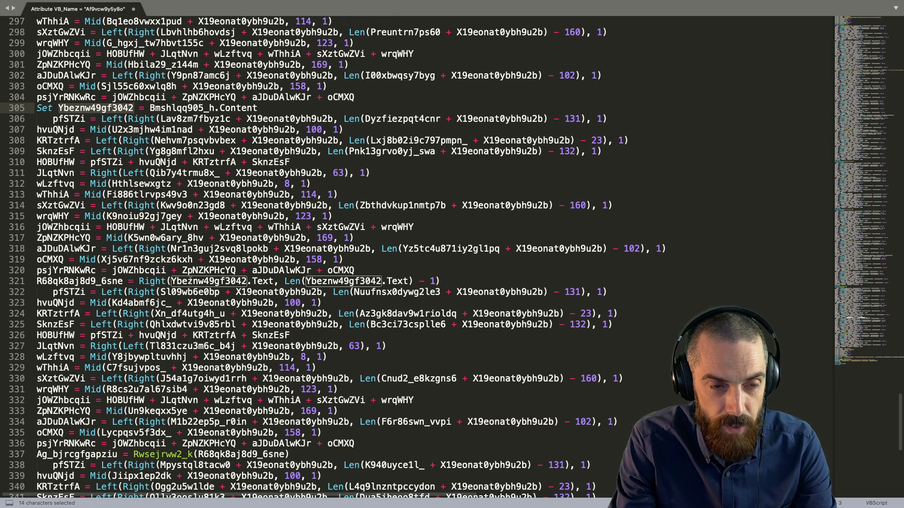
Step: Copy the DFI report's semantic context text and paste it into a new Sublime Text file
key(super+Tab)
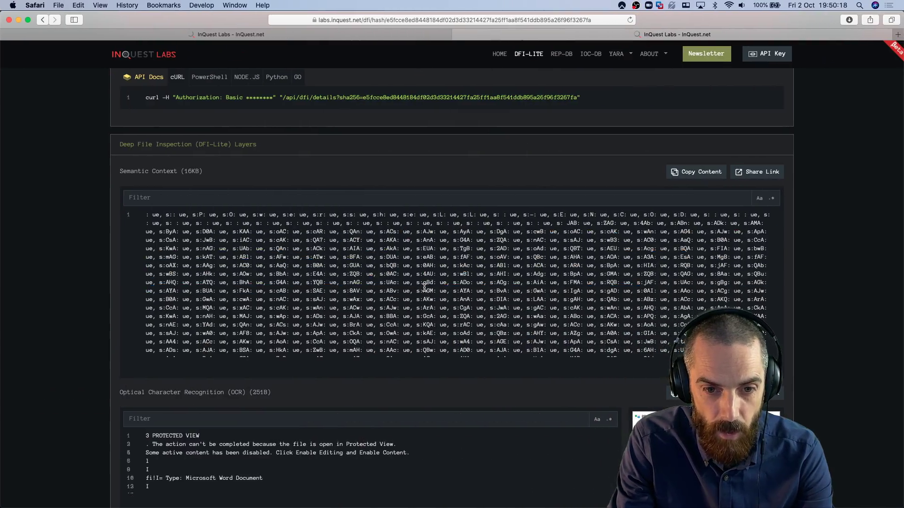
click(696, 172)
key(super+Tab)
click(527, 153)
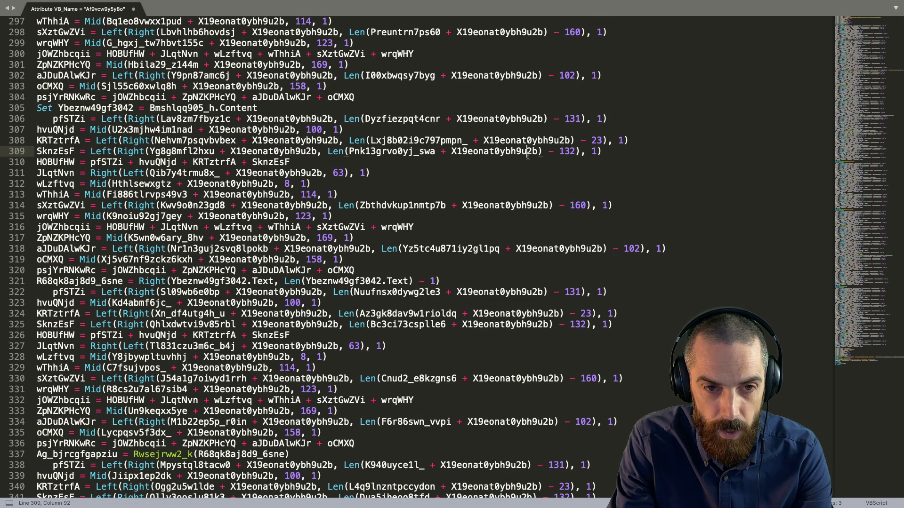
key(super+p)
key(super+v)
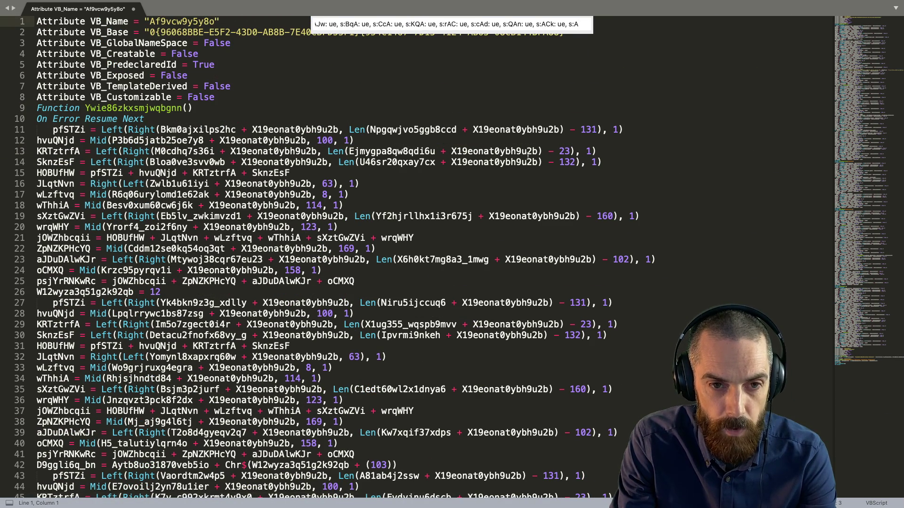
key(Escape)
key(super+n)
key(super+v)
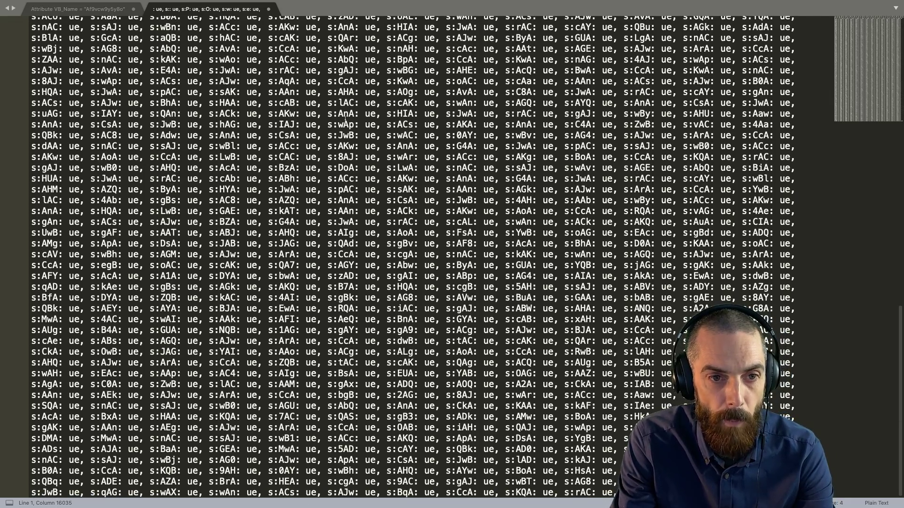
key(super+Up)
click(116, 11)
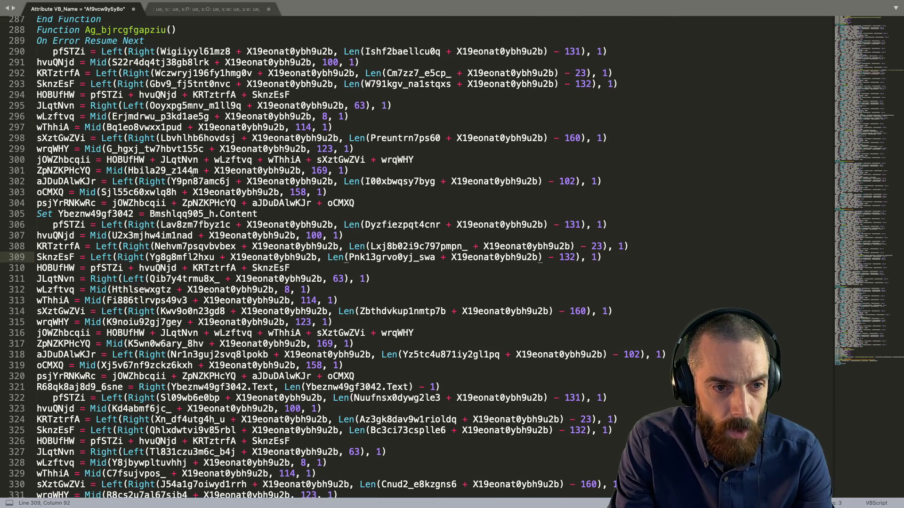
key(super+f)
text(contet)
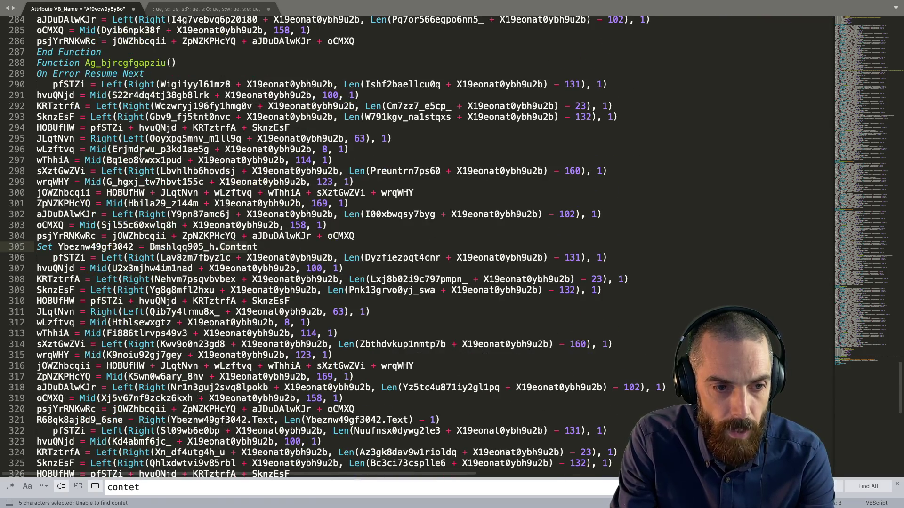
key(Escape)
double_click(94, 247)
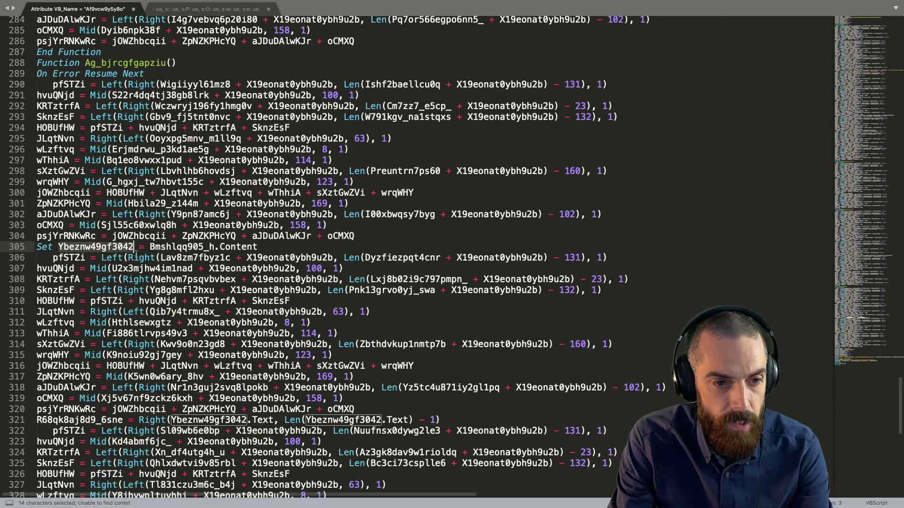
scroll(92, 282, down, 4)
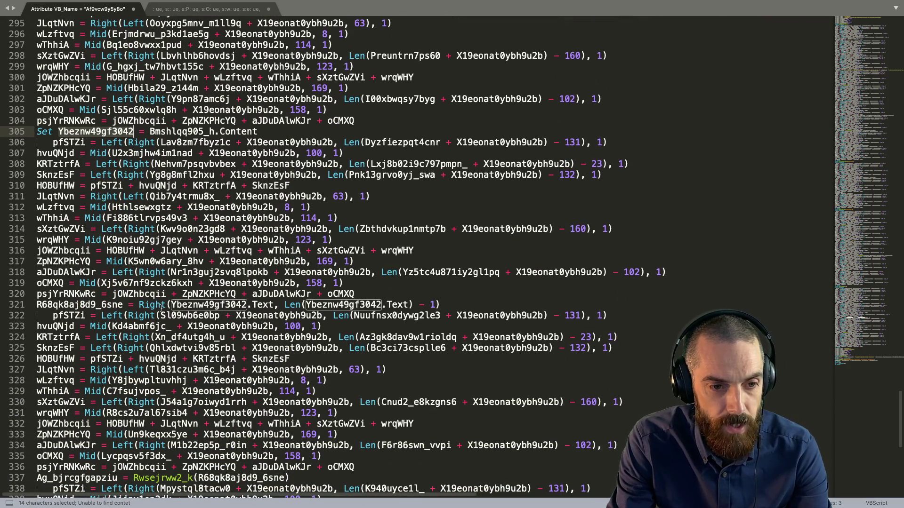
double_click(80, 304)
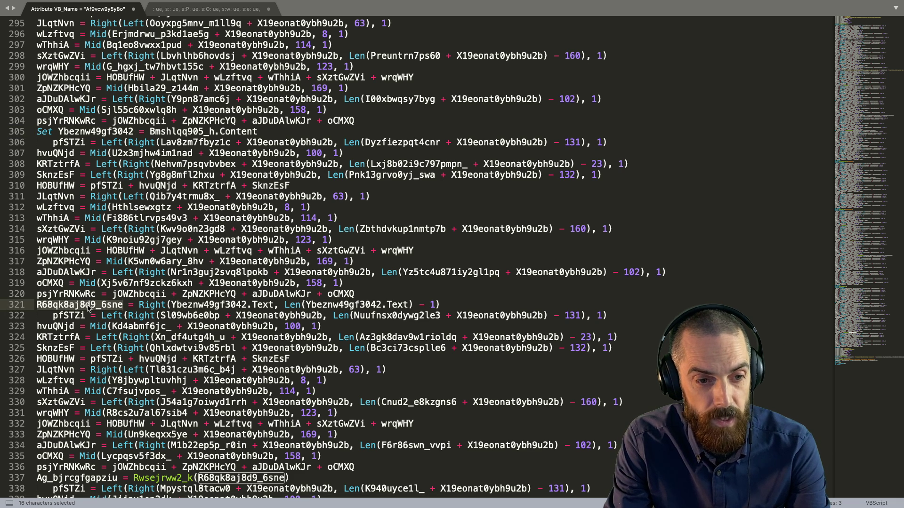
drag(138, 305, 435, 304)
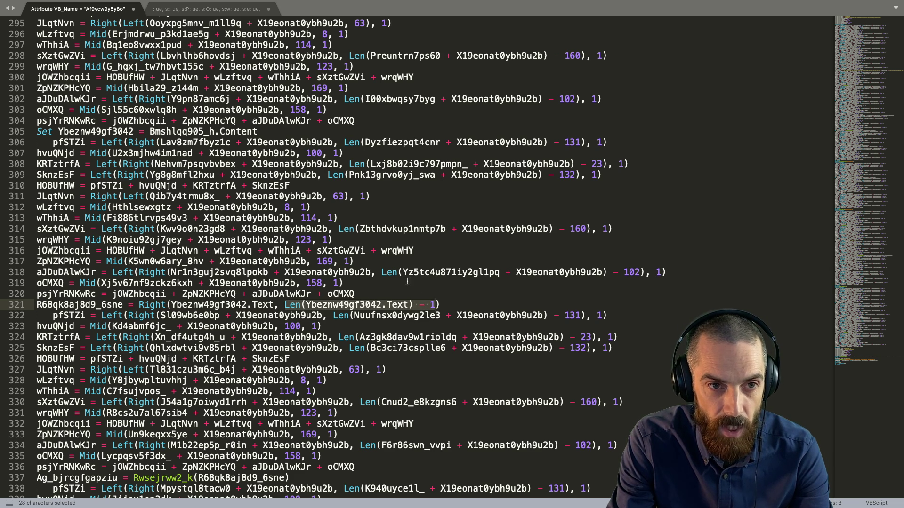
click(187, 8)
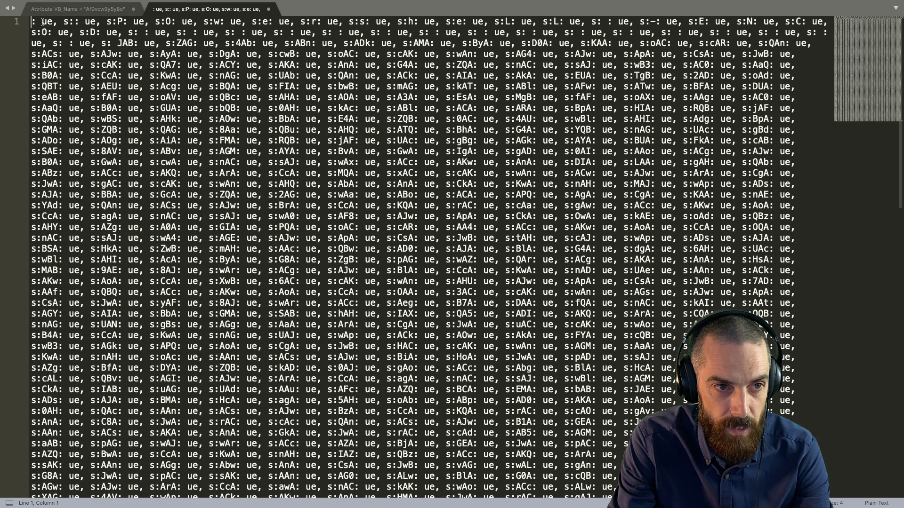
key(Delete)
key(Delete)
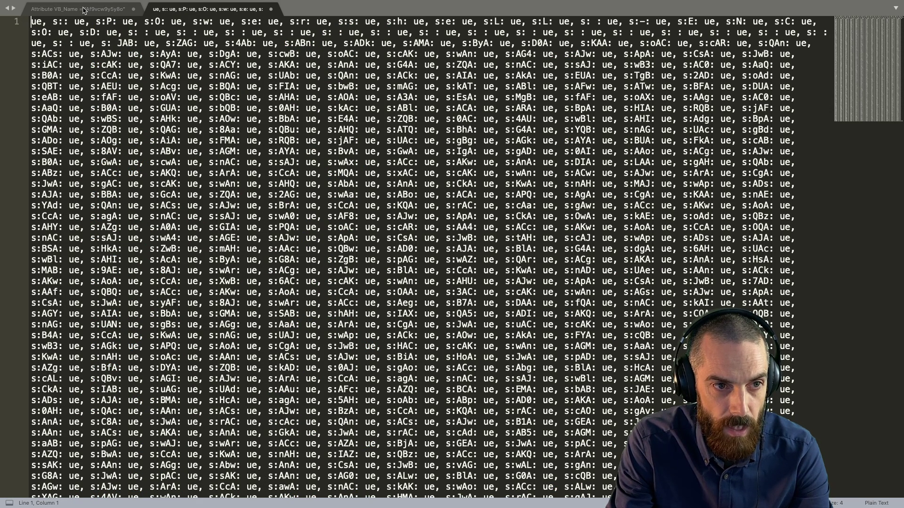
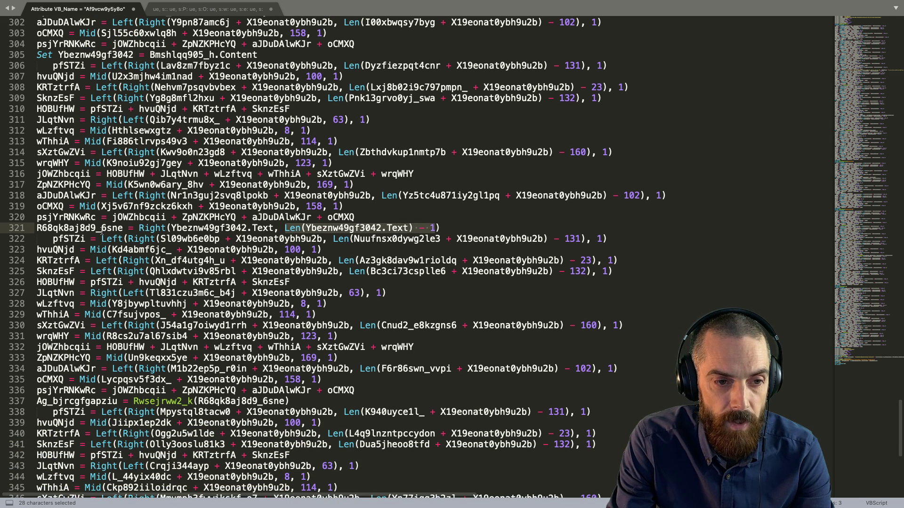
Step: Follow R68qk8aj8d9_6sne to the Rwsejrww2_k call and find that function's definition
double_click(102, 229)
scroll(182, 270, down, 5)
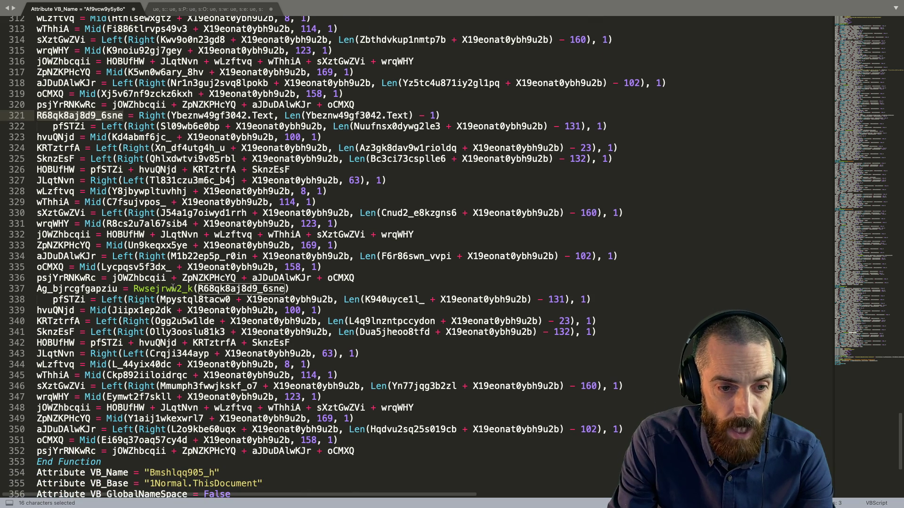
double_click(170, 288)
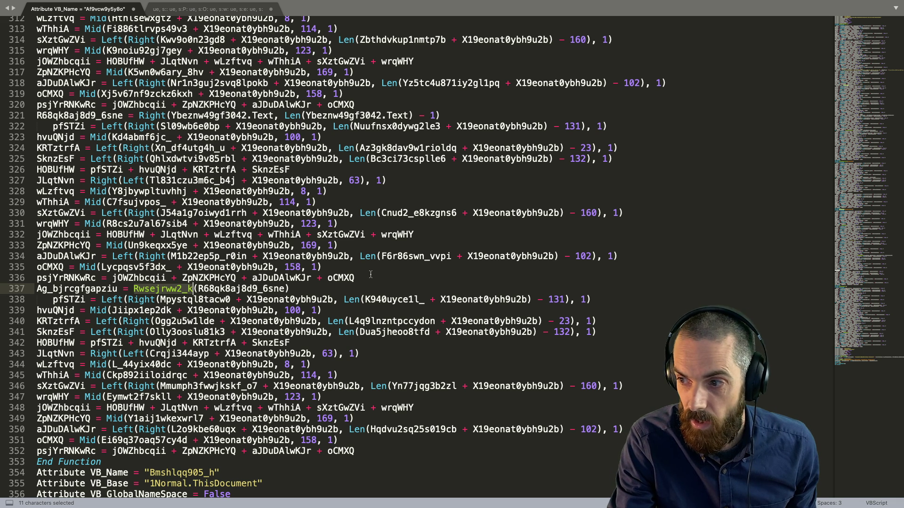
scroll(371, 274, down, 5)
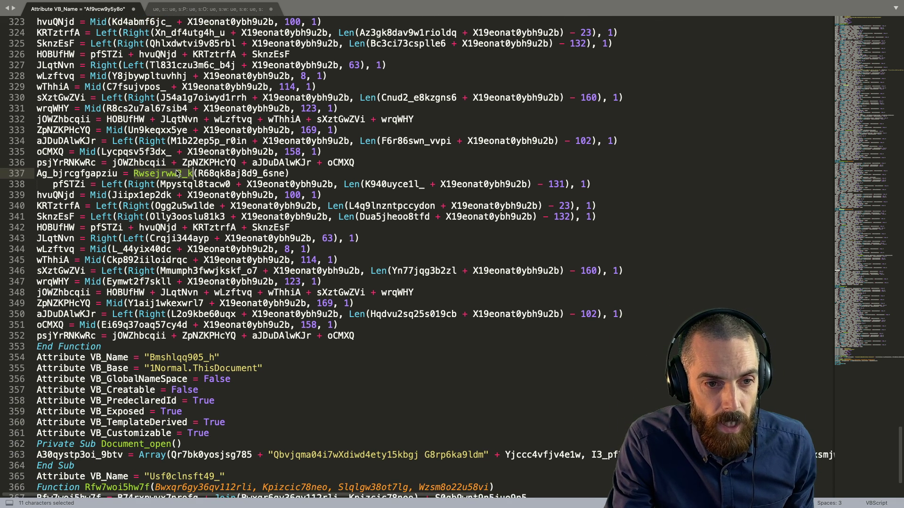
key(super+f)
key(Return)
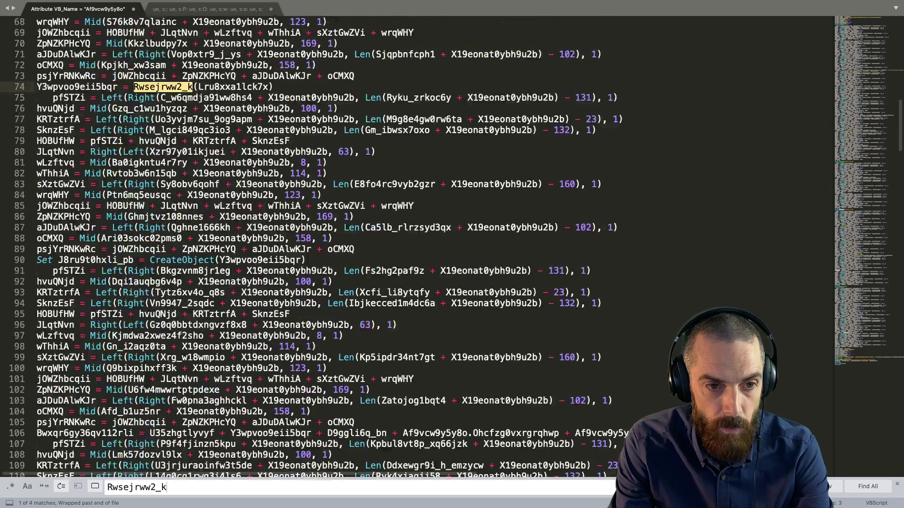
key(Return)
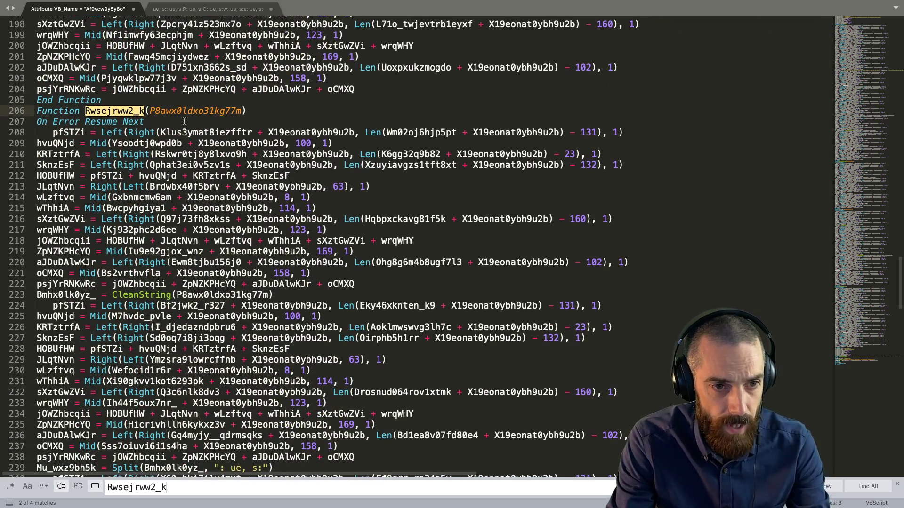
Step: Trace parameter P8awx0ldxo31kg77m through CleanString to the Split on line 239 and select ': ue, s:'
double_click(189, 112)
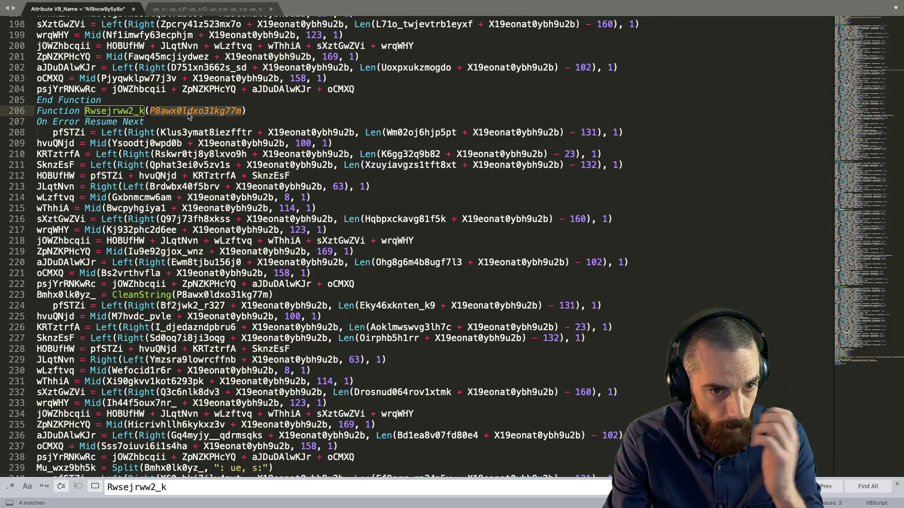
key(Escape)
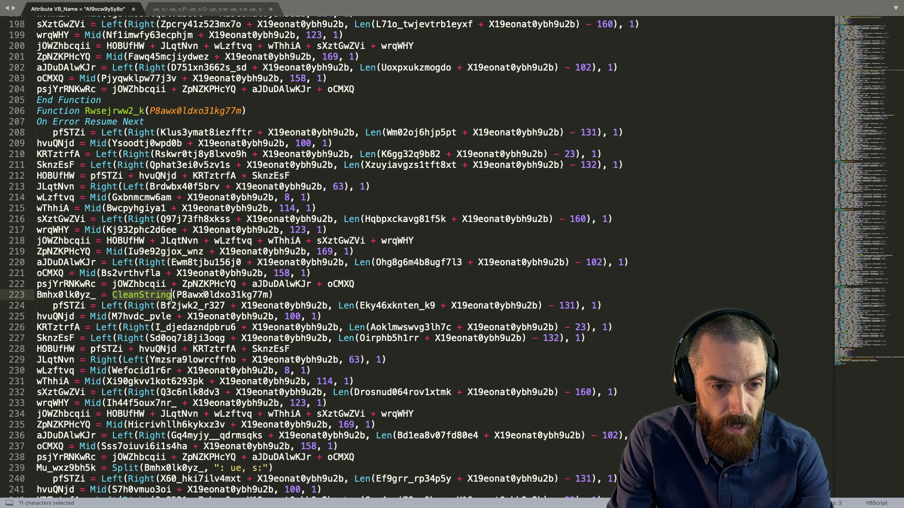
double_click(89, 295)
scroll(119, 320, down, 5)
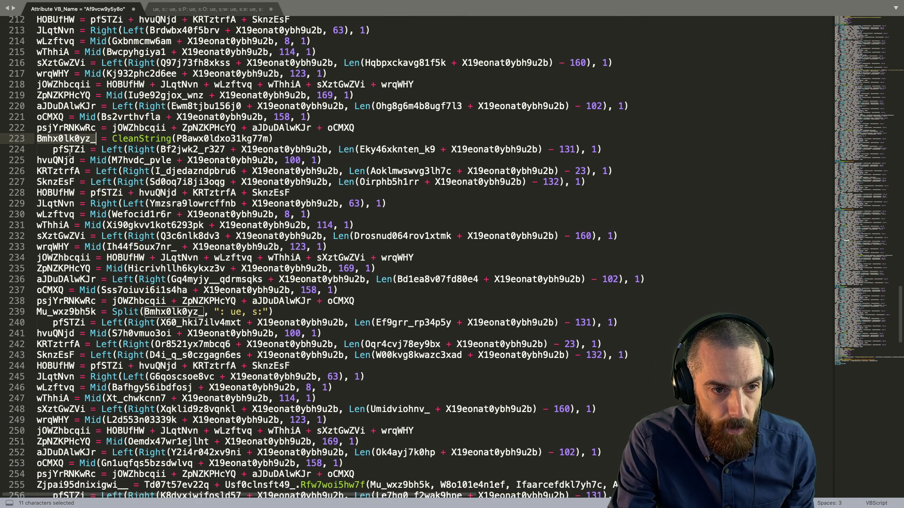
drag(53, 313, 274, 311)
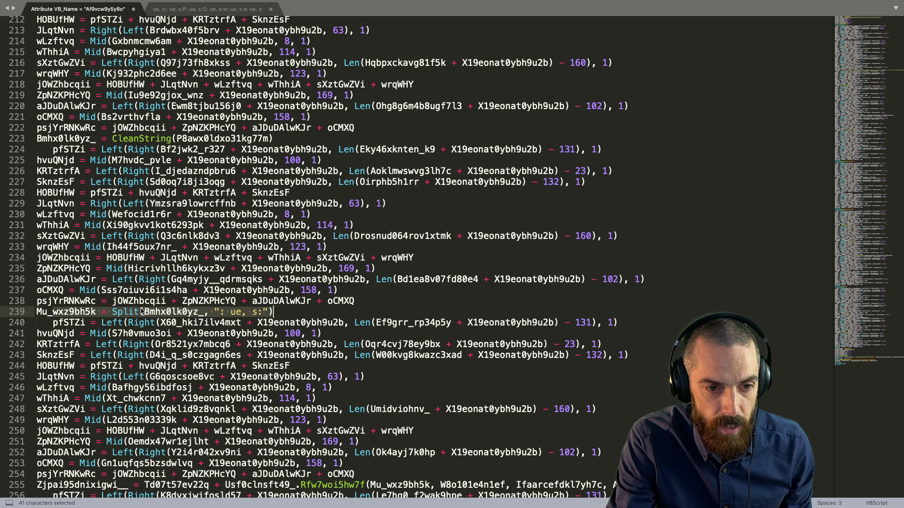
double_click(185, 138)
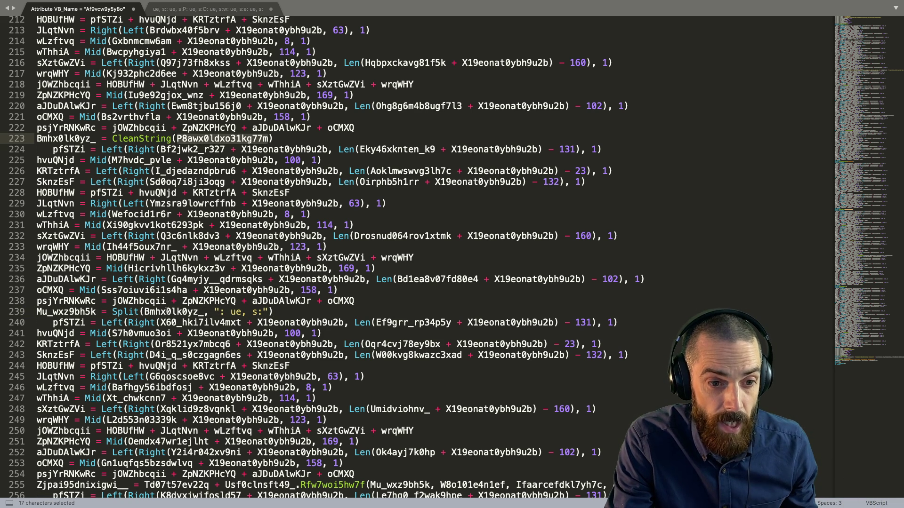
drag(219, 312, 262, 311)
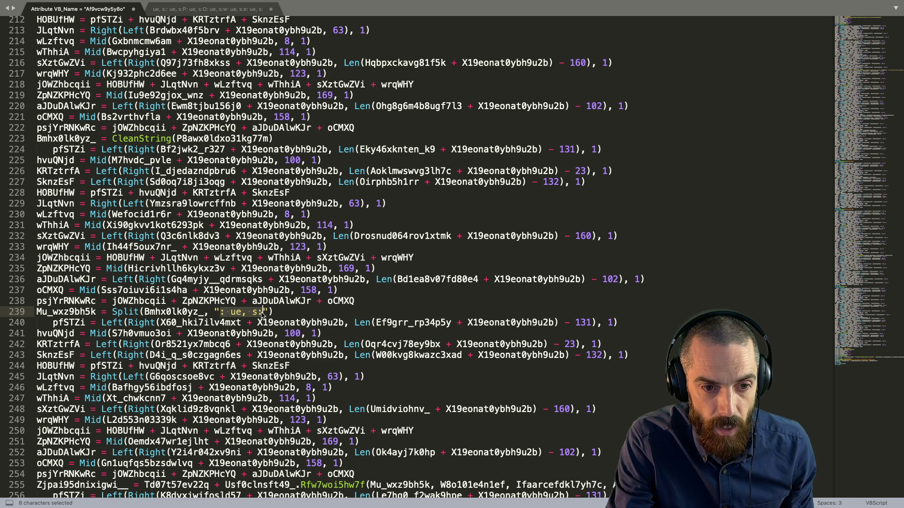
Step: Open CyberChef in a new tab, removing the leftover From Charcode recipe and old input/output
key(super+Tab)
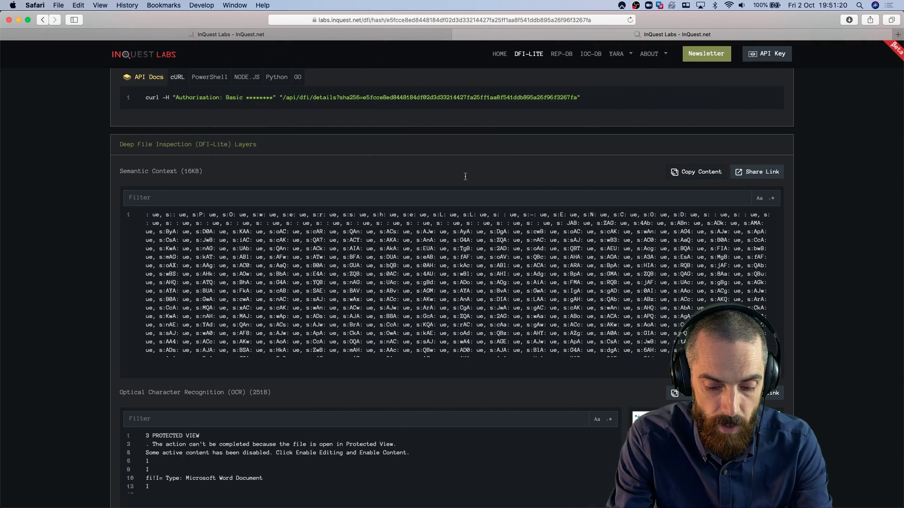
key(super+t)
text(c)
key(BackSpace)
key(BackSpace)
text(c)
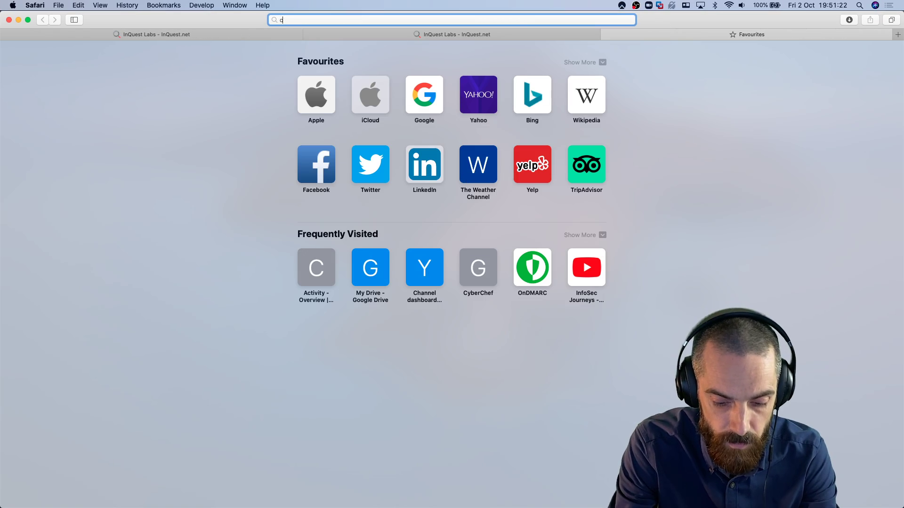
text(yberc)
key(Return)
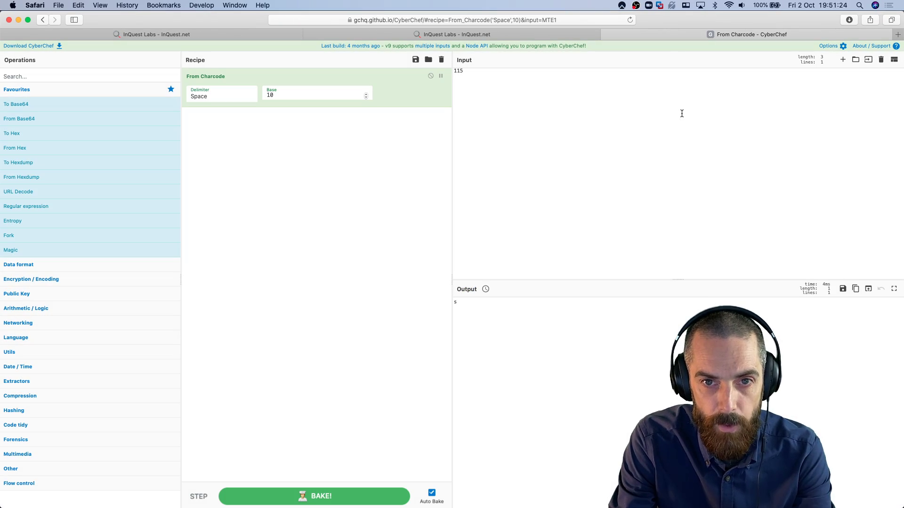
click(441, 59)
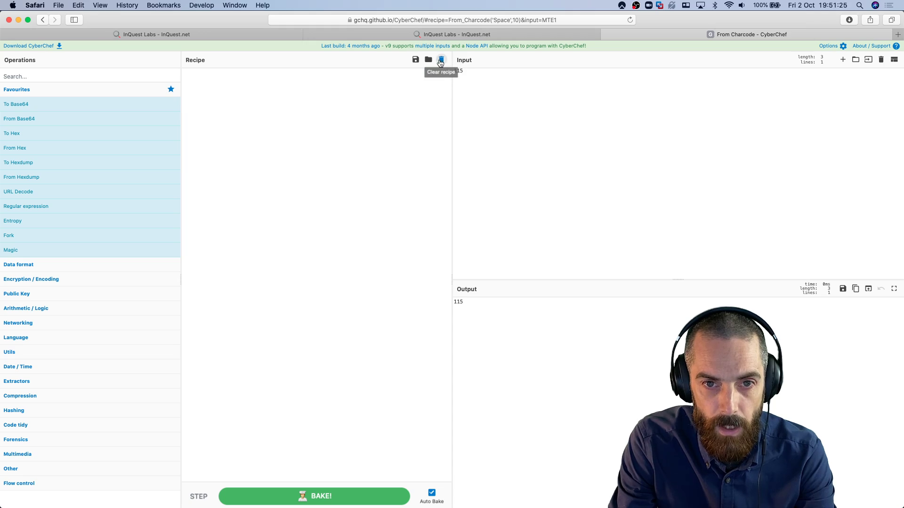
click(881, 60)
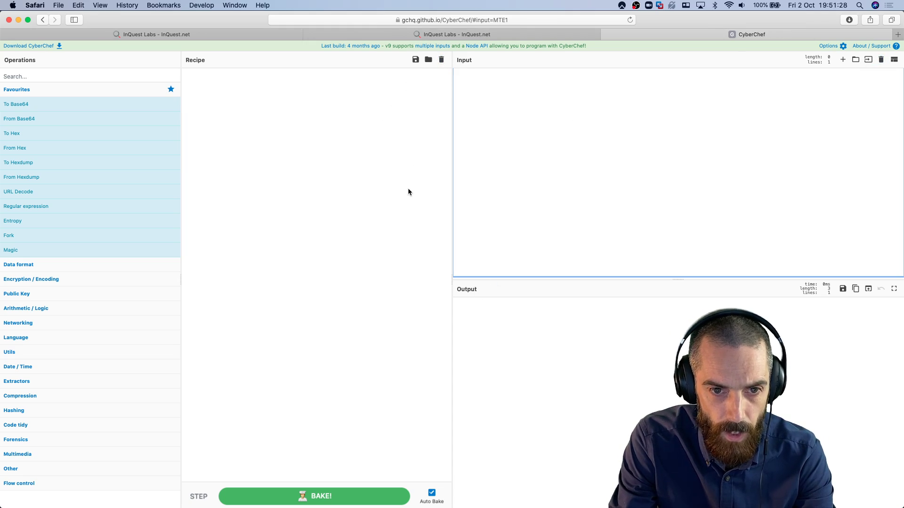
Step: Paste the ': ue, s:'-padded macro text into CyberChef's input
key(ctrl+Right)
key(ctrl+Left)
key(ctrl+Left)
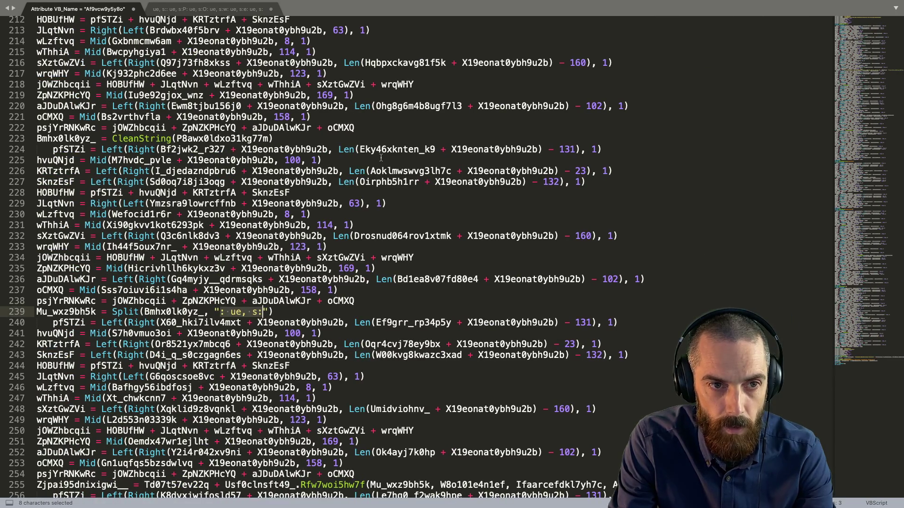
key(ctrl+Tab)
key(ctrl+Right)
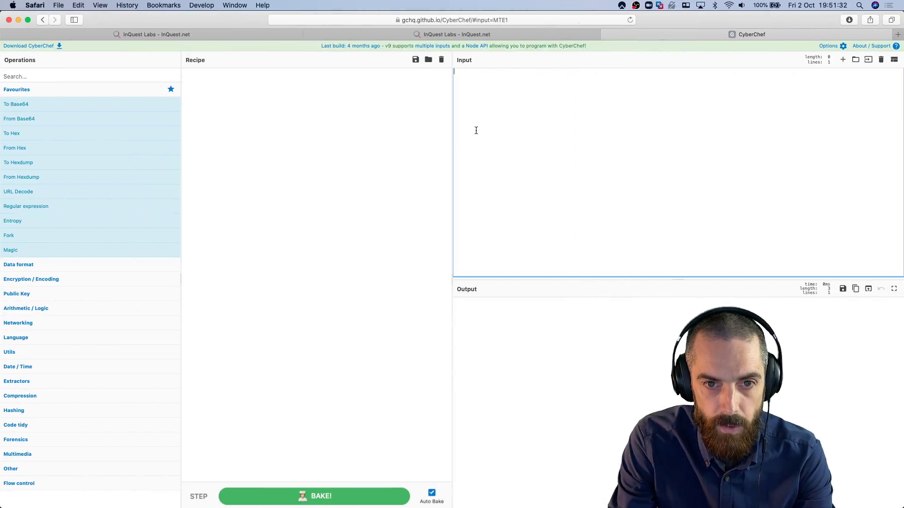
key(super+v)
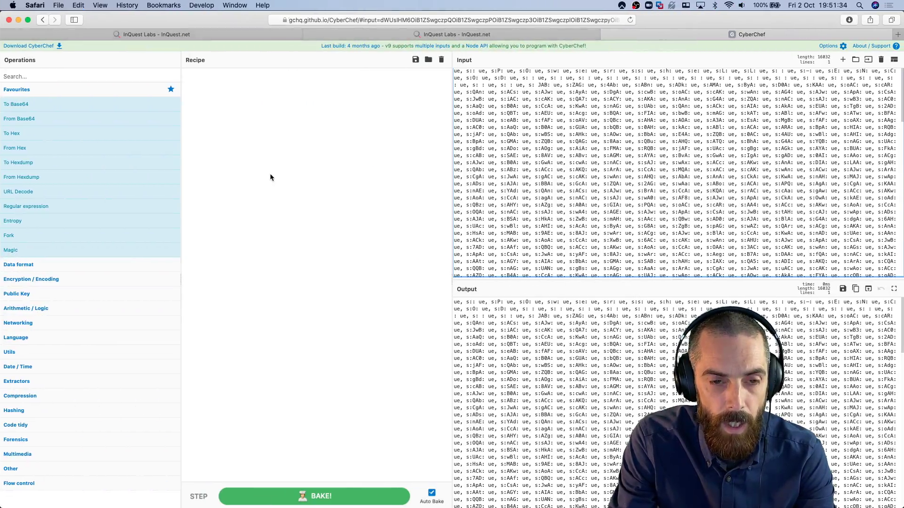
Step: Copy the ': ue, s:' delimiter from line 239 of the macro in Sublime Text
key(ctrl+Left)
key(ctrl+Tab)
click(247, 246)
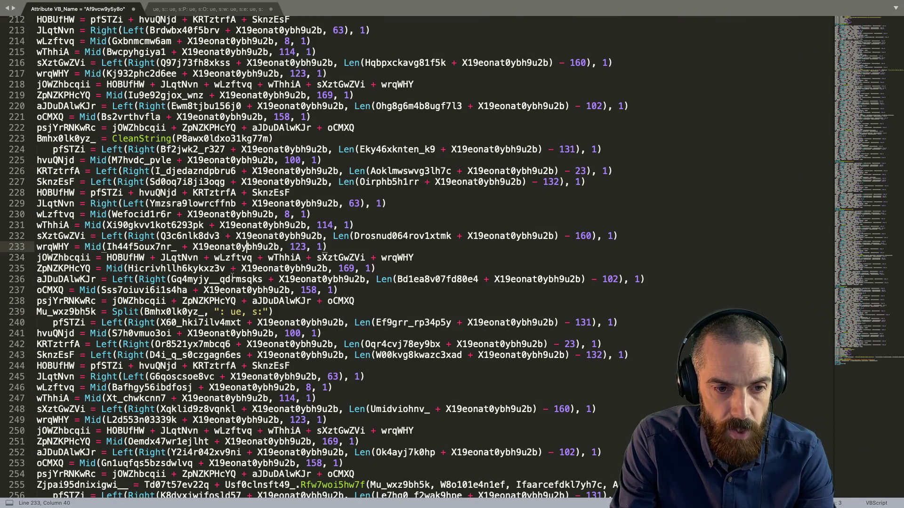
drag(220, 312, 262, 313)
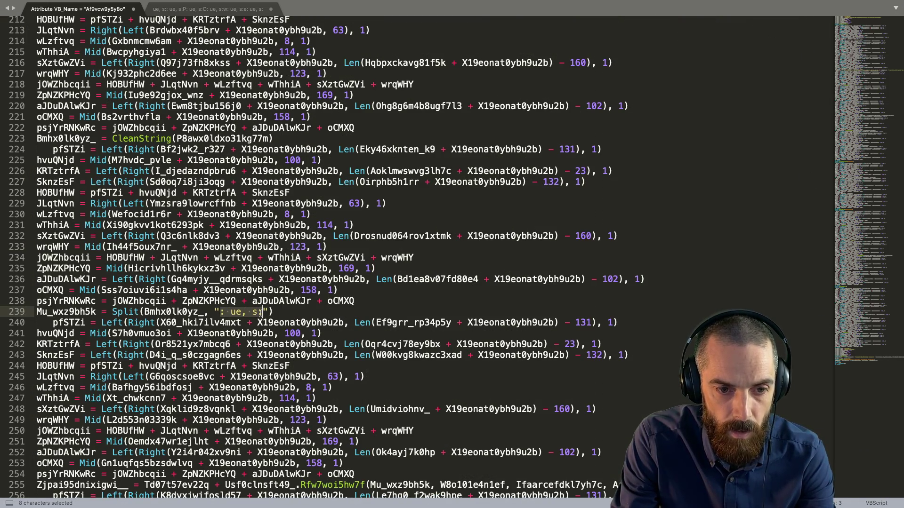
key(super+c)
key(ctrl+Right)
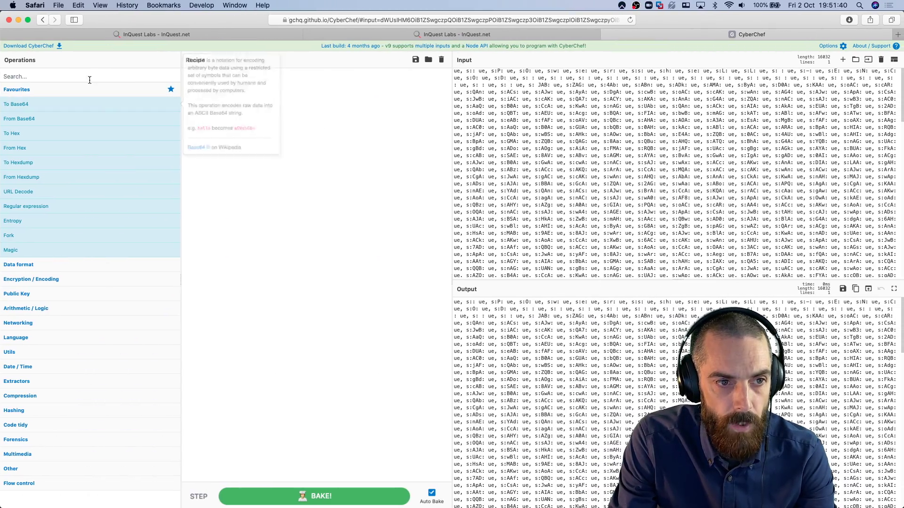
Step: Add a Split operation on ': ue, s:' joined with an empty delimiter
click(91, 75)
text(split)
drag(78, 84, 272, 104)
click(272, 97)
key(super+a)
key(super+v)
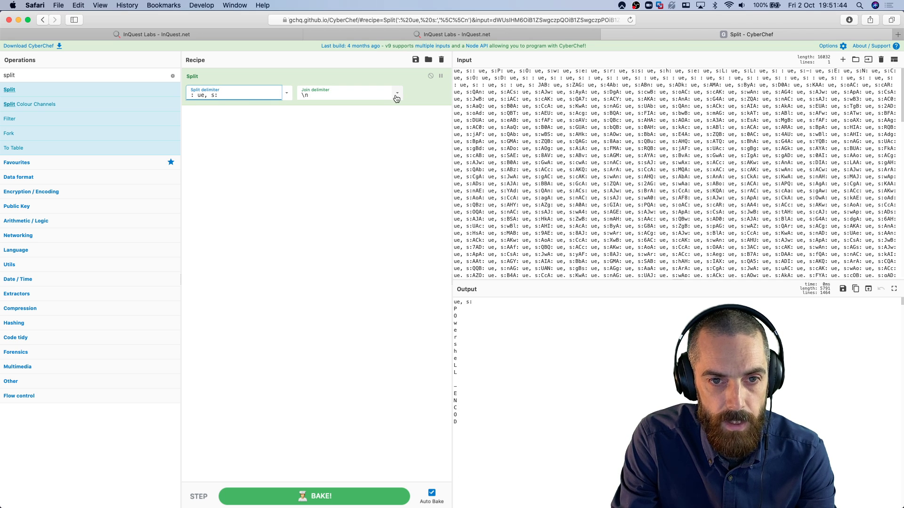
click(397, 92)
click(399, 162)
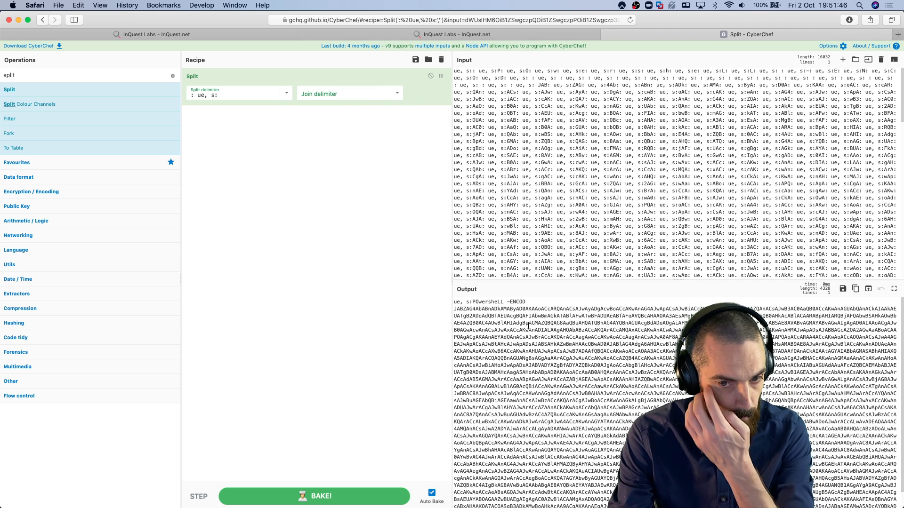
Step: Copy the Base64 block following 'PowersheLL -ENCOD' from the output
drag(495, 316, 607, 337)
click(461, 311)
key(super+shift+Down)
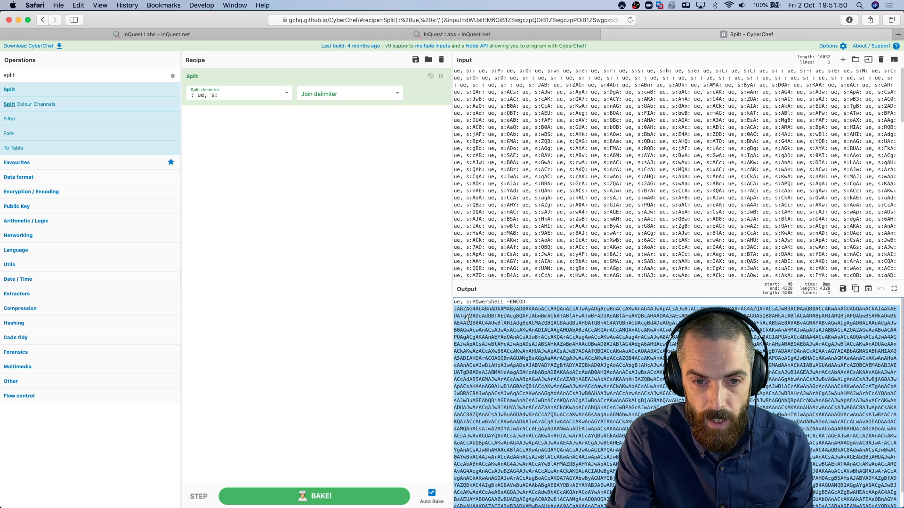
scroll(626, 396, up, 1)
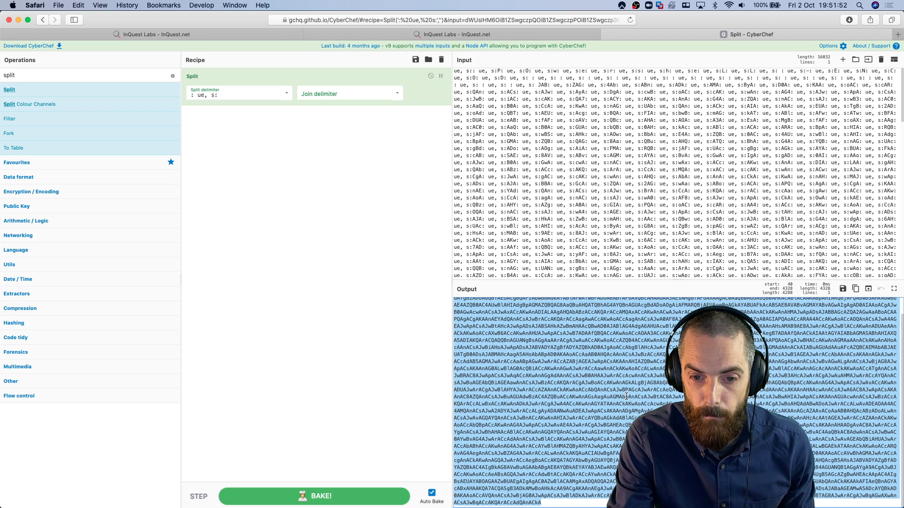
scroll(626, 396, down, 1)
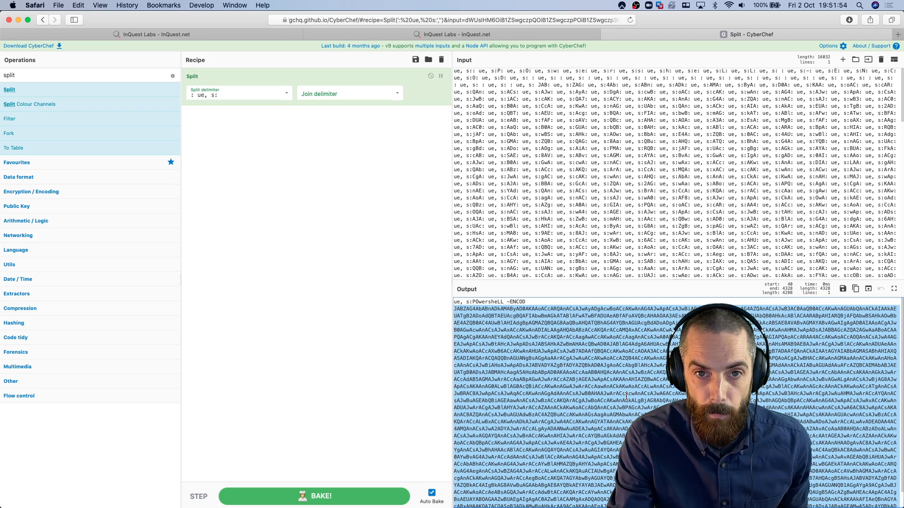
key(super+c)
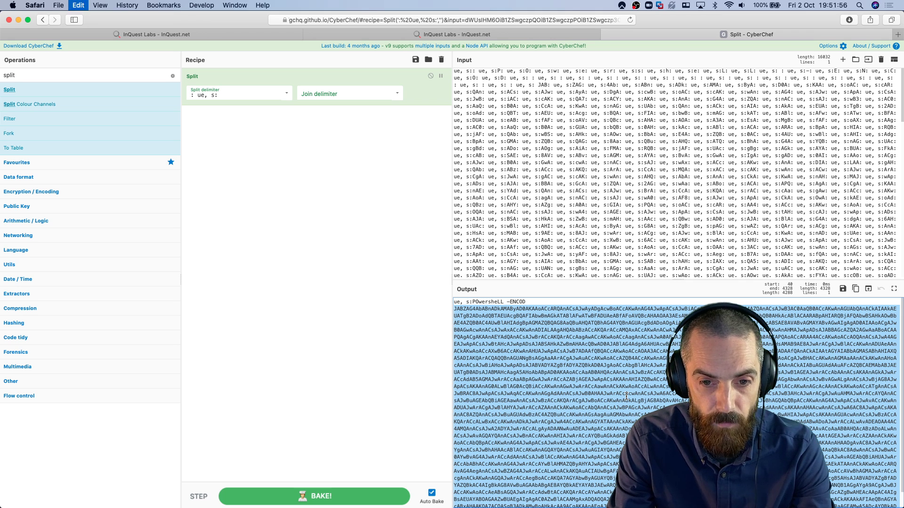
Step: Open CyberChef in a new tab with an empty recipe and the Base64 payload as input
key(super+t)
text(cyberchef)
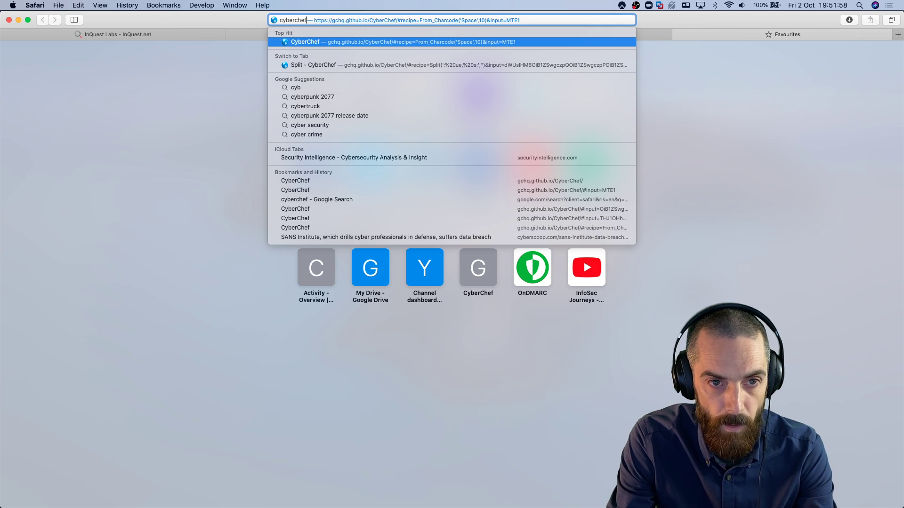
key(Return)
click(445, 60)
click(484, 86)
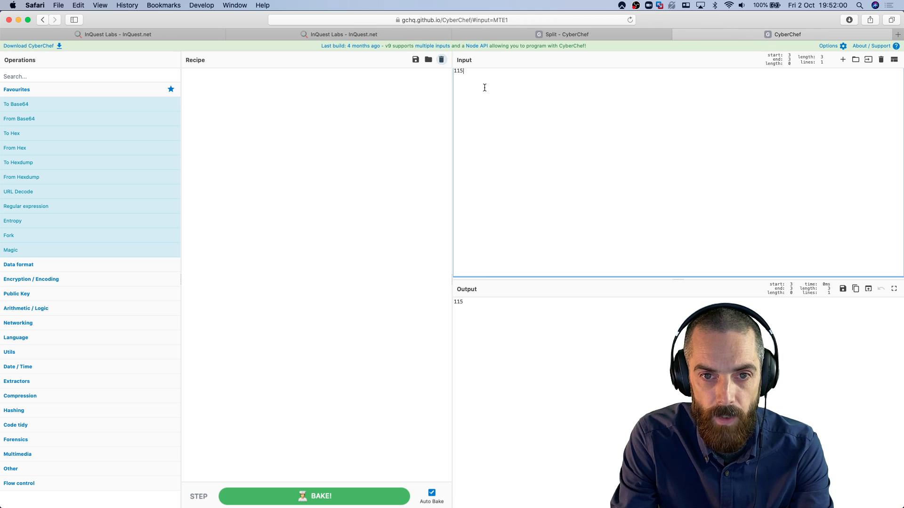
key(super+a)
key(super+v)
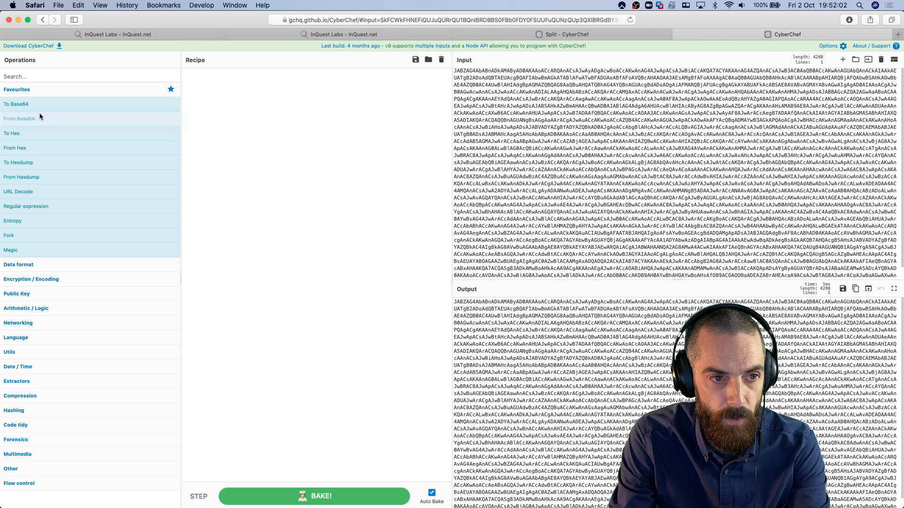
Step: Decode the payload with From Base64 and Remove null bytes, then inspect the PowerShell
drag(41, 118, 283, 125)
click(541, 392)
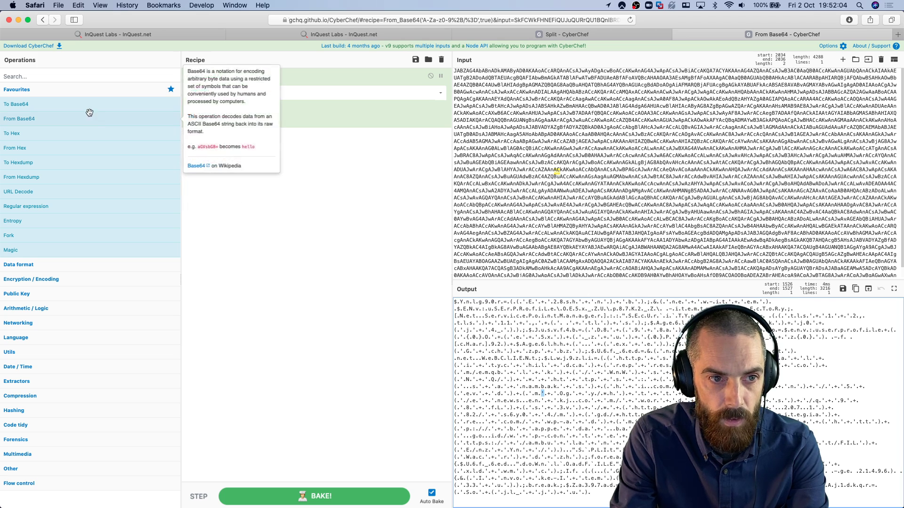
click(84, 73)
text(remove n)
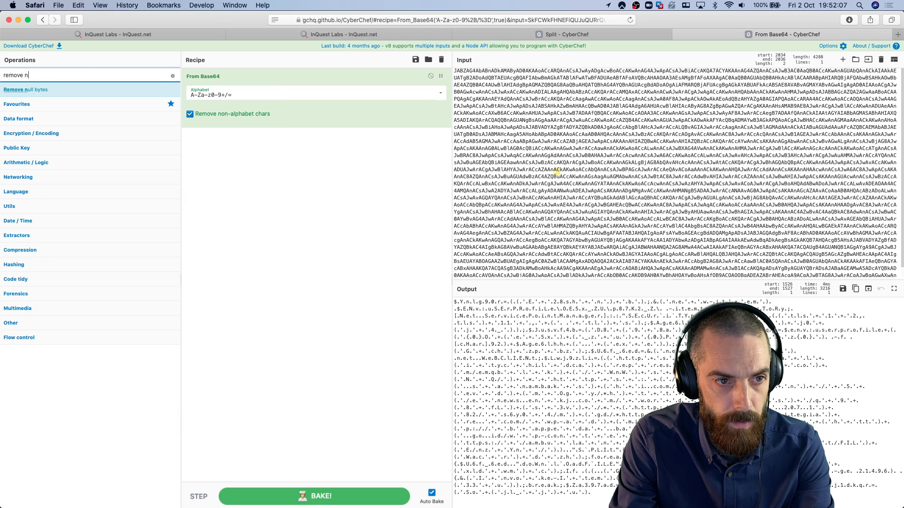
drag(26, 89, 366, 218)
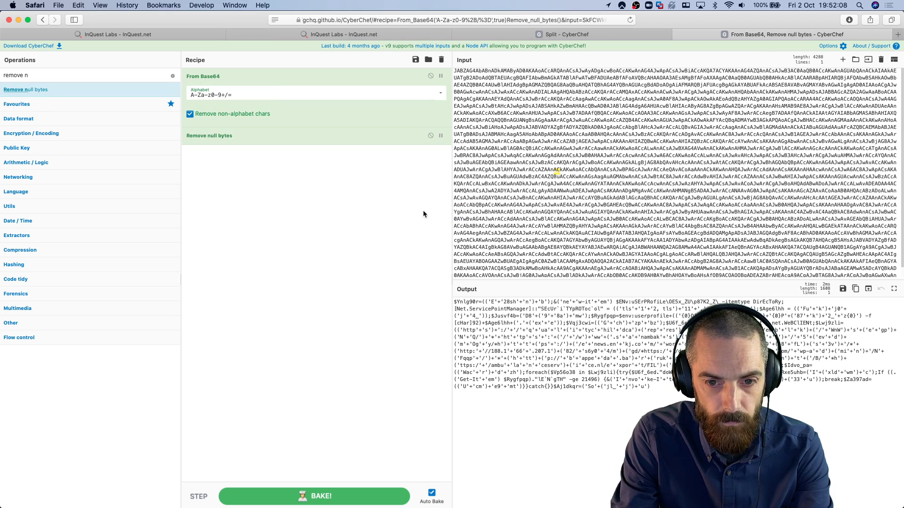
key(super+a)
click(550, 340)
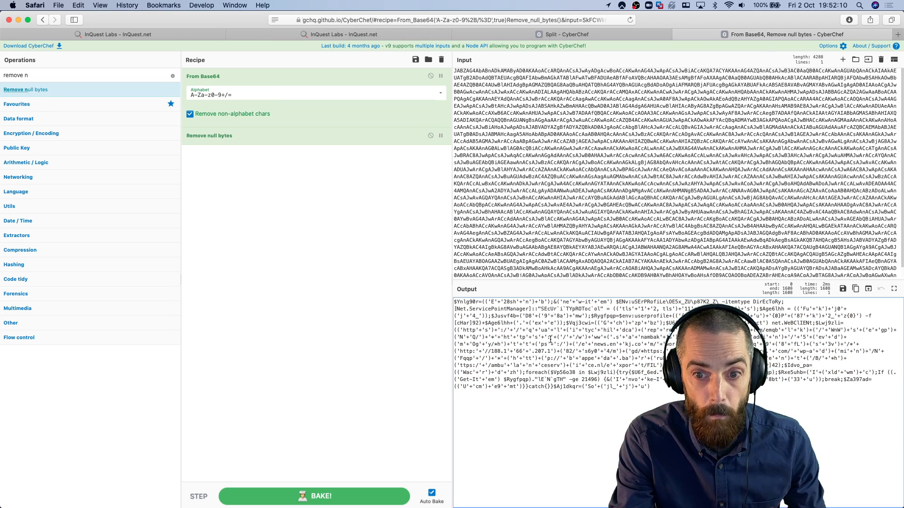
click(567, 309)
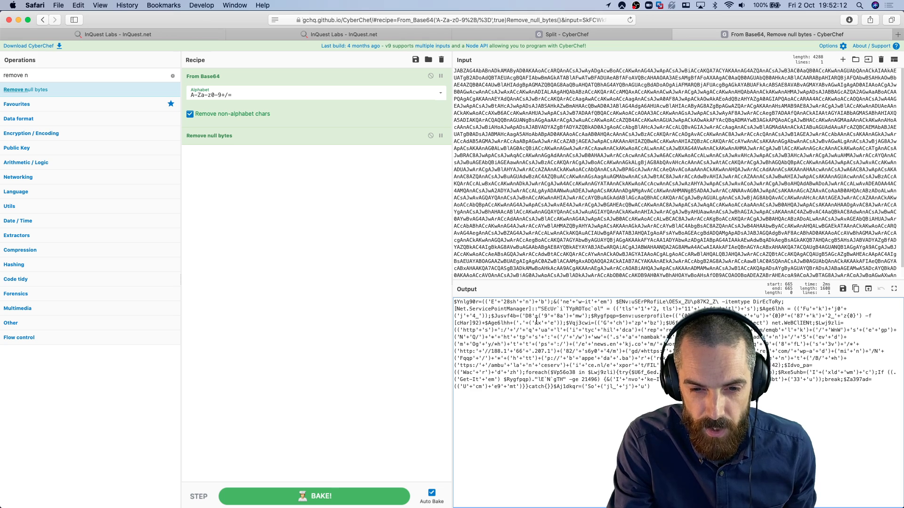
drag(536, 310, 556, 331)
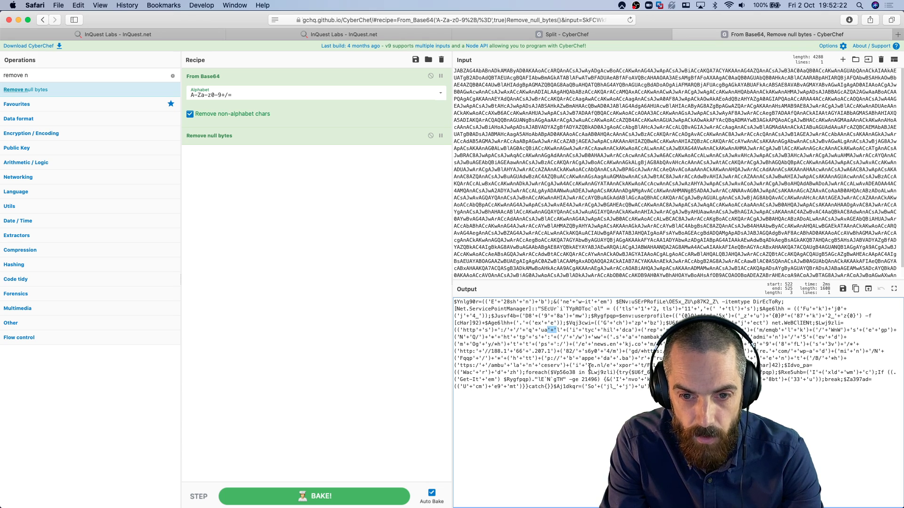
Step: Add a Find / Replace step removing '+' as a plain string
triple_click(56, 75)
key(BackSpace)
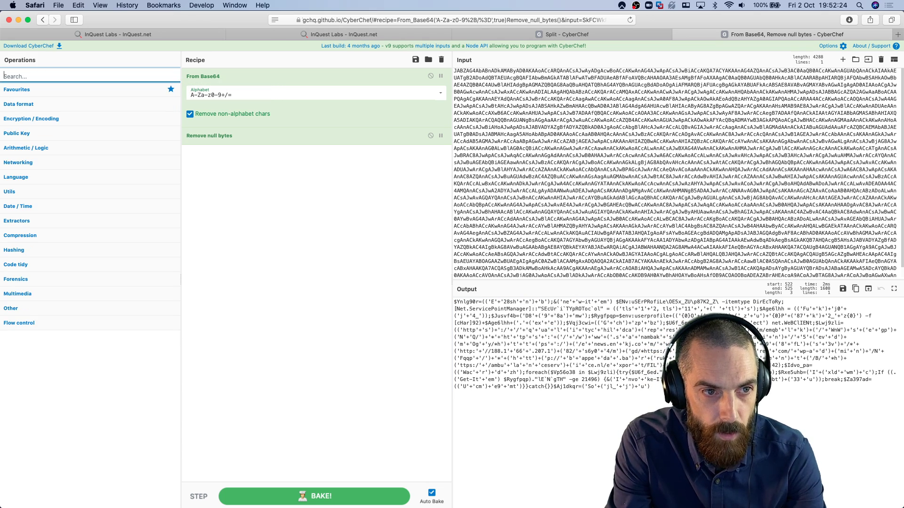
text(find)
drag(22, 90, 322, 172)
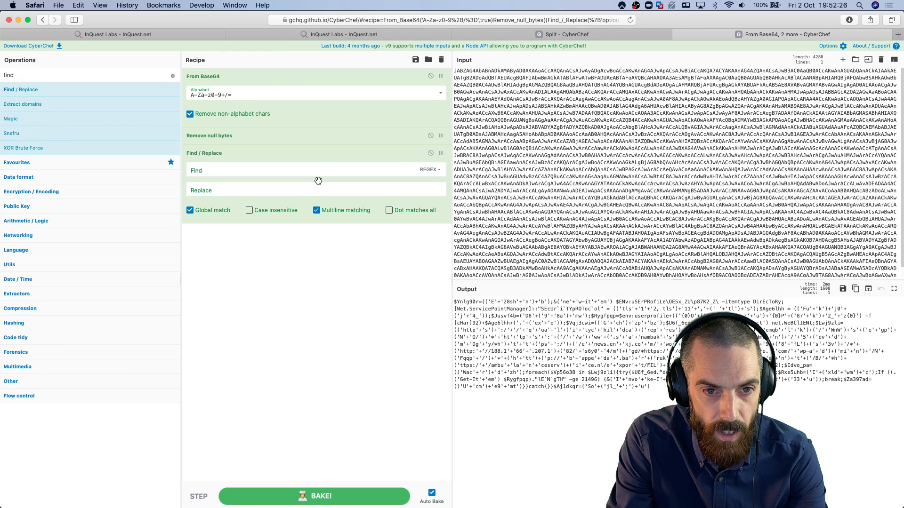
click(323, 172)
key(cmd+v)
click(429, 170)
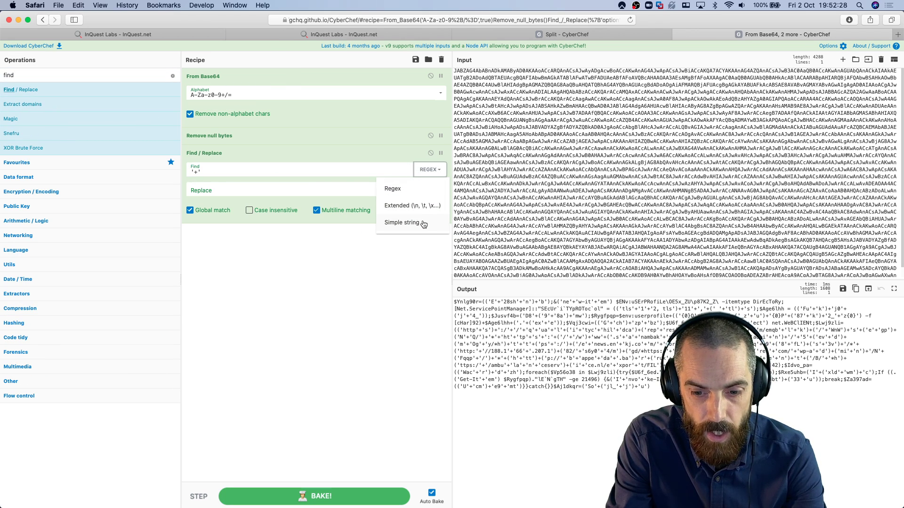
click(422, 221)
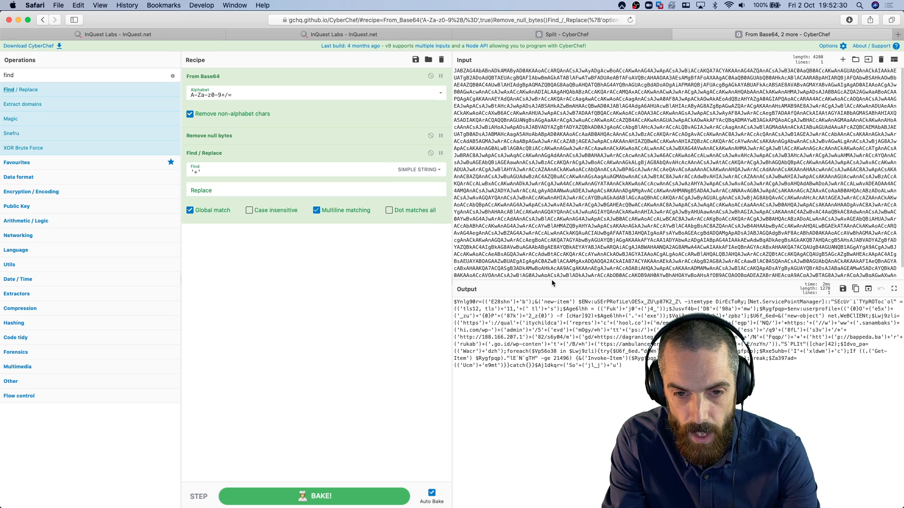
double_click(534, 353)
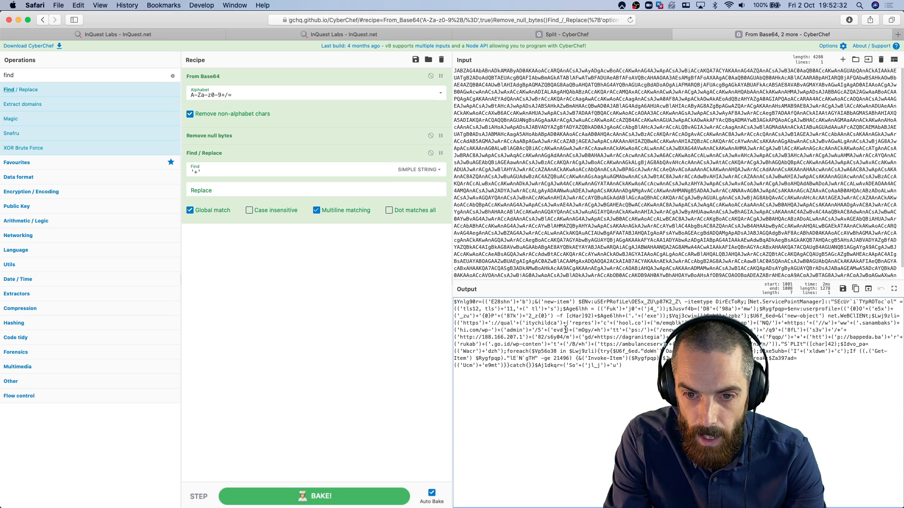
Step: Add a second Find / Replace step removing ')+' as a plain string
drag(616, 310, 629, 309)
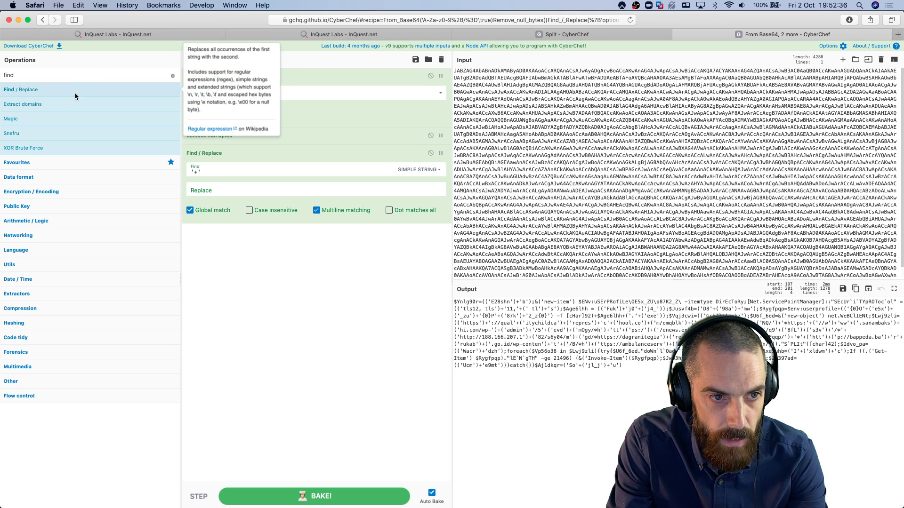
drag(75, 91, 245, 264)
click(244, 246)
key(super+v)
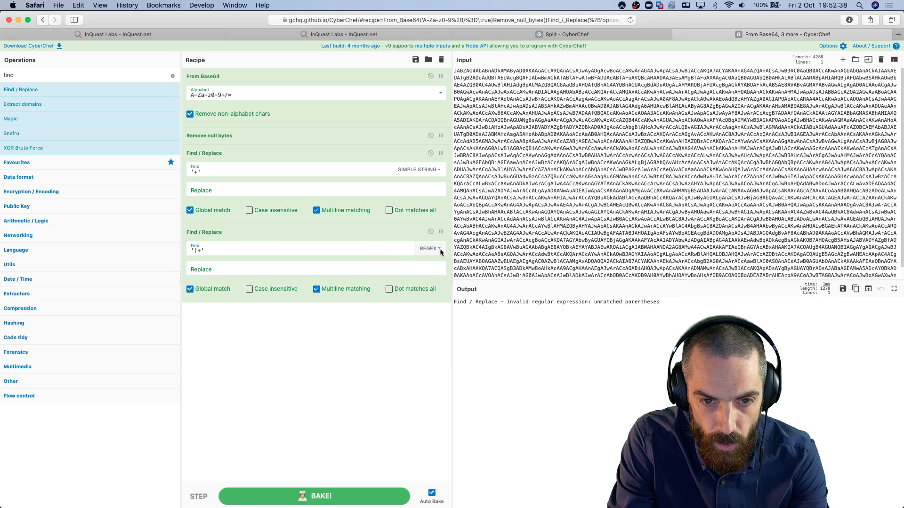
click(428, 249)
click(405, 302)
drag(480, 312, 605, 309)
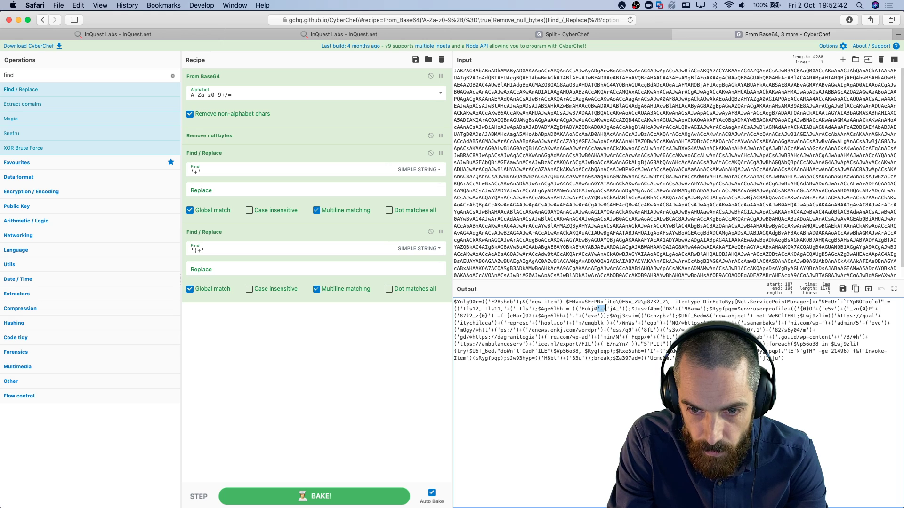
Step: Insert a Find / Replace step removing '+(' before the ')+' step
drag(21, 90, 231, 276)
click(231, 255)
key(cmd+v)
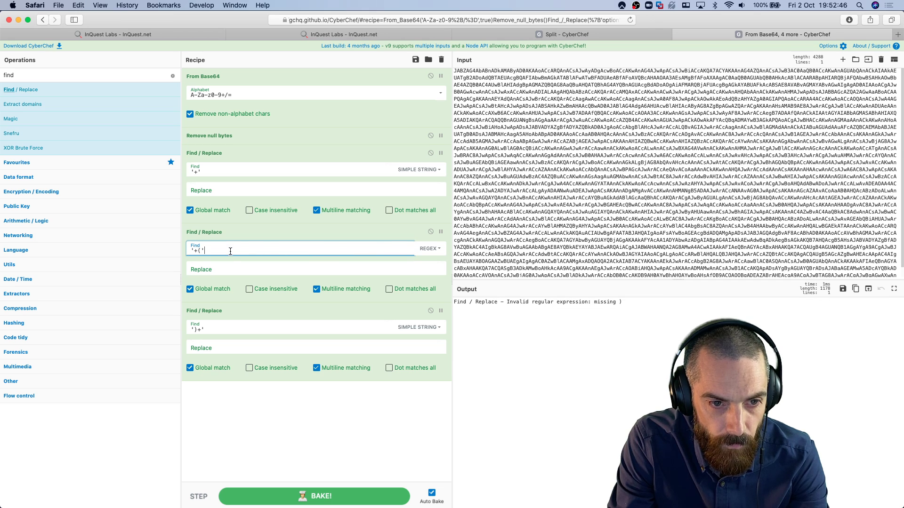
click(429, 248)
click(428, 299)
click(600, 373)
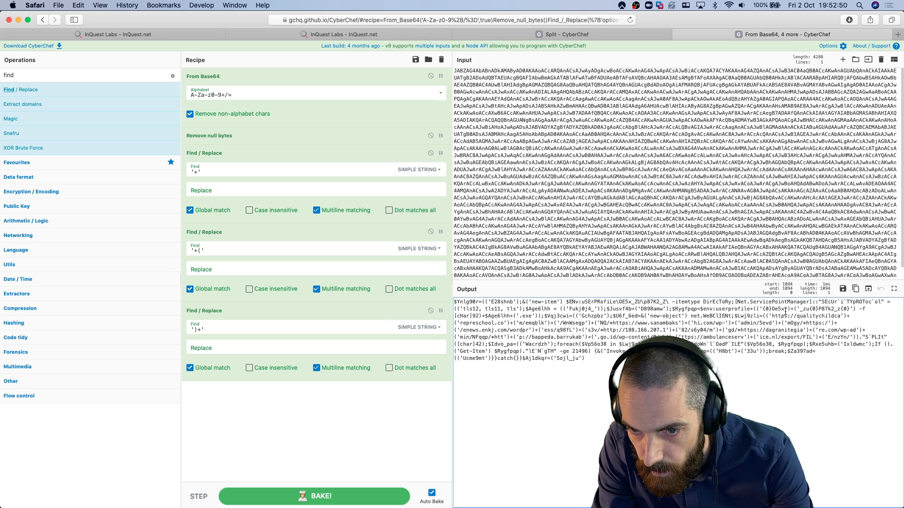
Step: Add a fourth Find / Replace step at the end removing ')+(' as a plain string
drag(785, 310, 800, 309)
key(cmd+c)
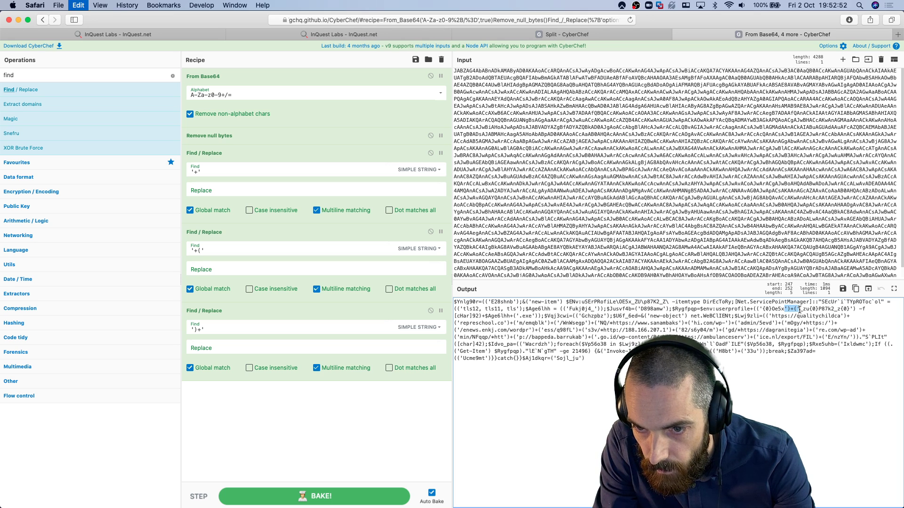
drag(21, 90, 223, 400)
click(220, 403)
key(super+v)
click(428, 406)
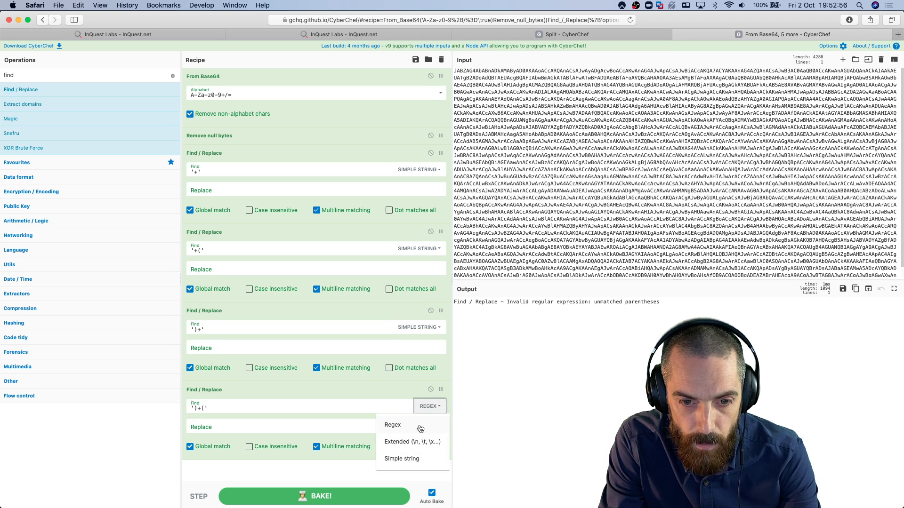
click(410, 455)
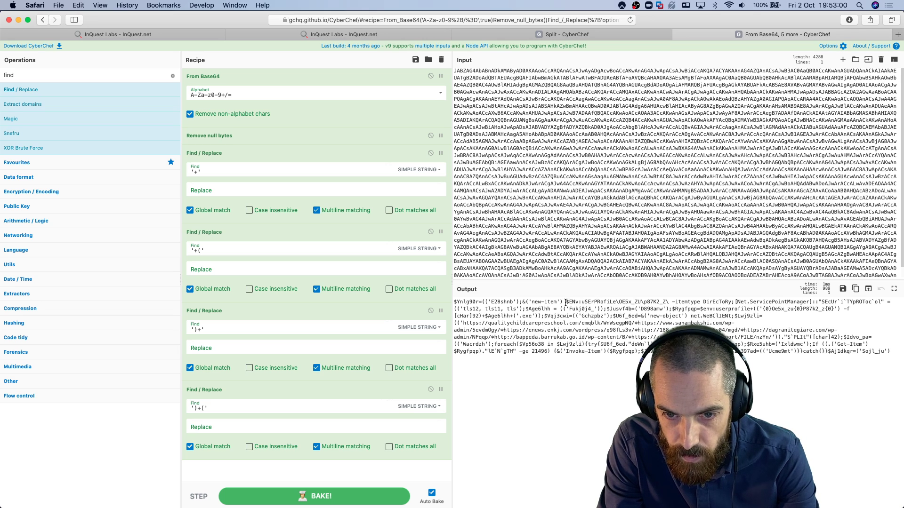
Step: Review the now-readable download URLs in the decoded PowerShell output
drag(565, 302, 678, 344)
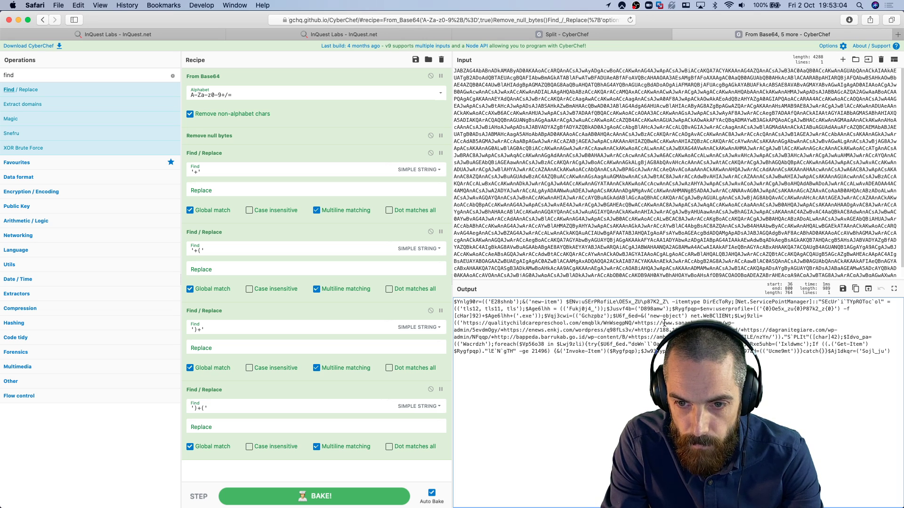
drag(664, 323, 706, 351)
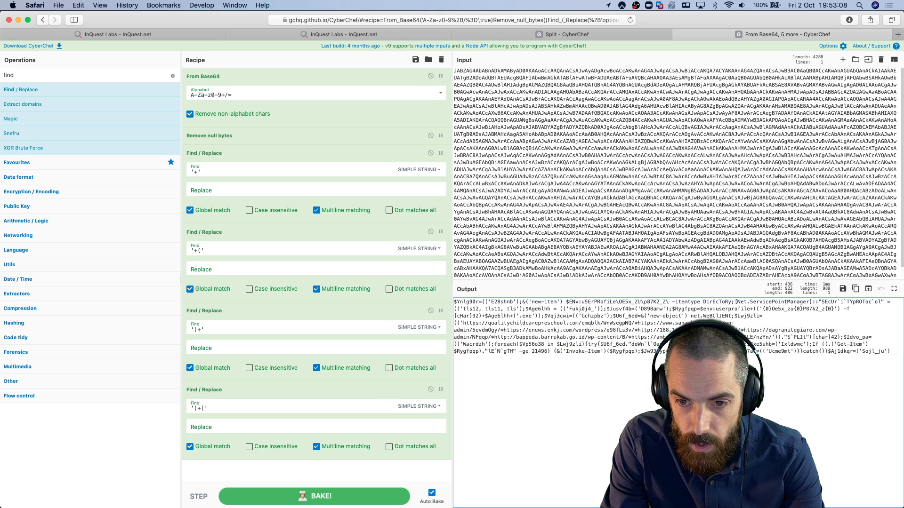
drag(638, 325, 607, 352)
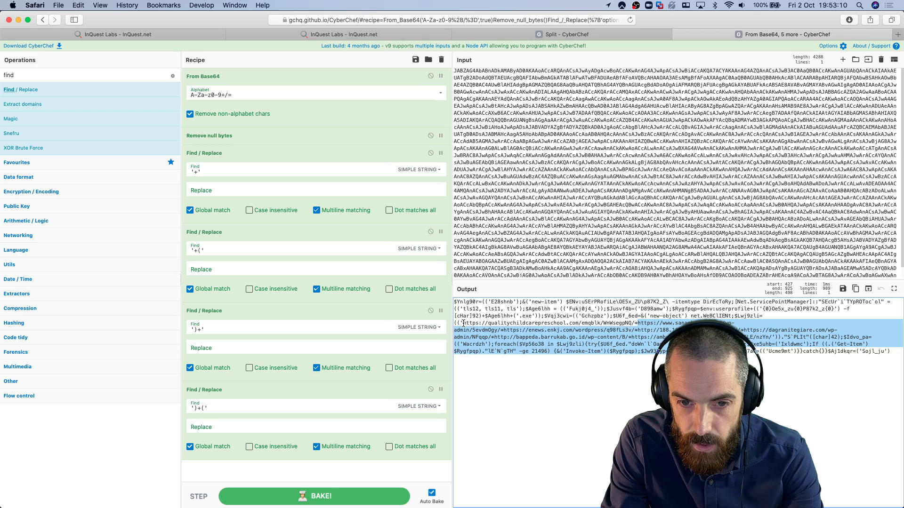
drag(463, 323, 668, 344)
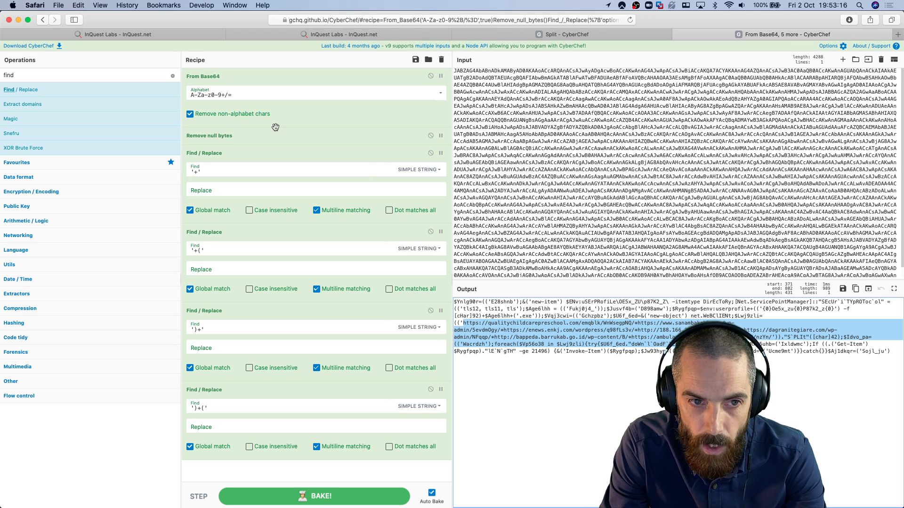
Step: Add a Split operation using '*' as the delimiter
click(92, 76)
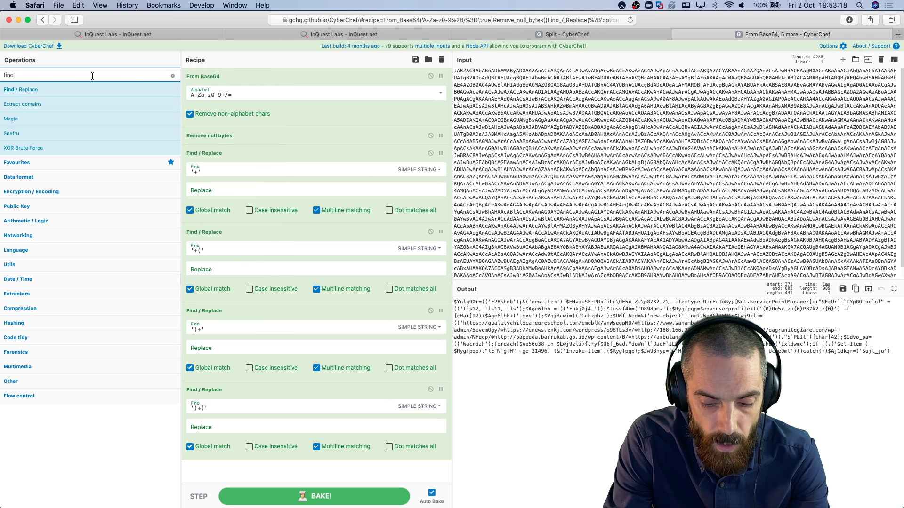
key(BackSpace)
key(BackSpace)
key(BackSpace)
key(BackSpace)
text(split)
drag(65, 93, 264, 471)
scroll(224, 450, down, 2)
click(214, 472)
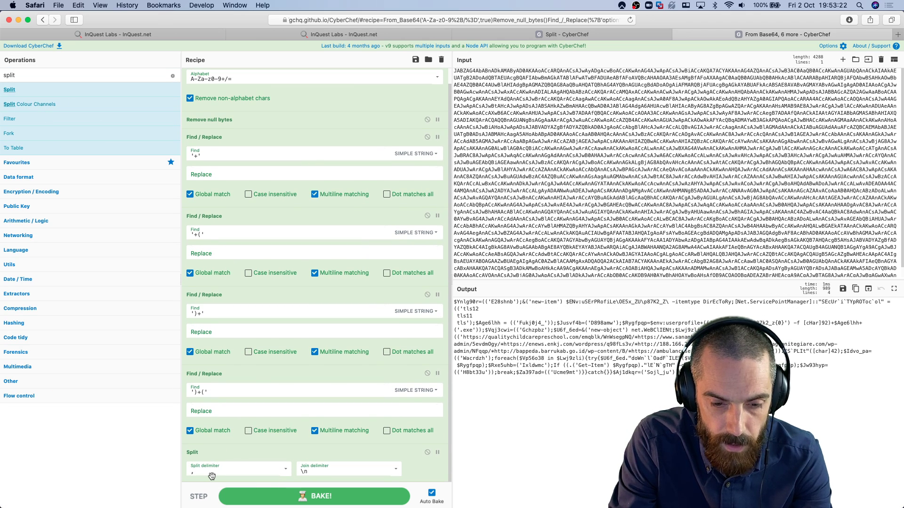
key(BackSpace)
text(*)
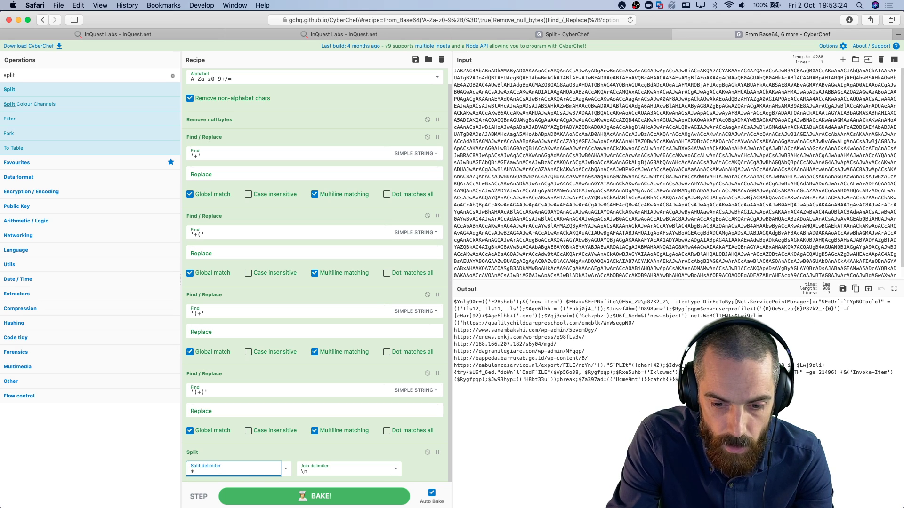
Step: Add Extract URLs and zoom in to read the eight download links
double_click(28, 75)
text(ex)
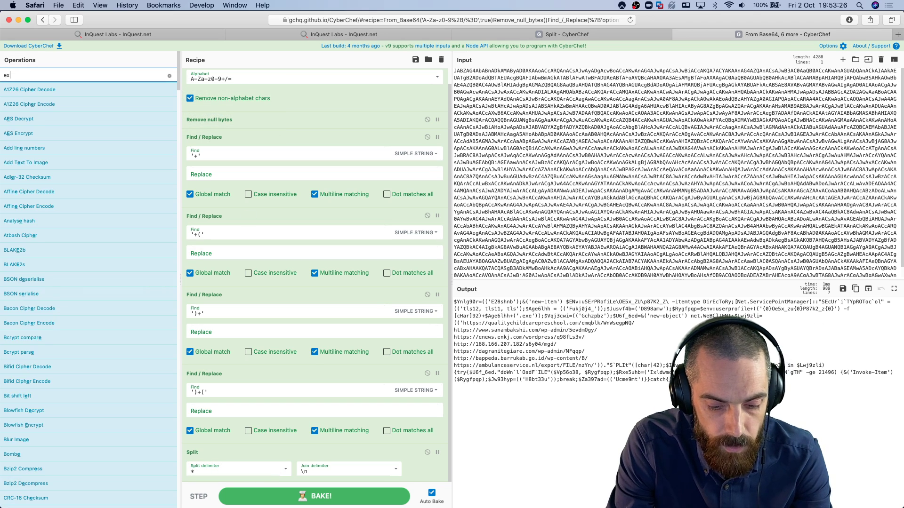
text(tract )
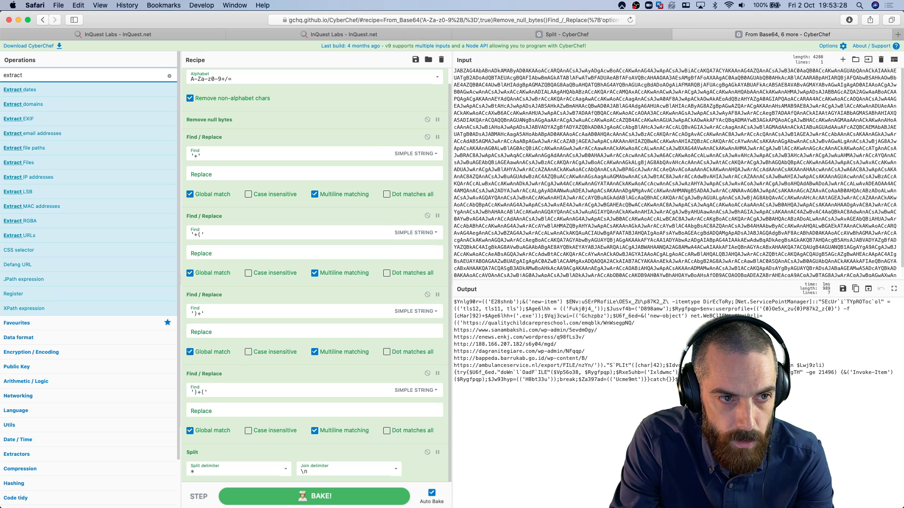
text(ur)
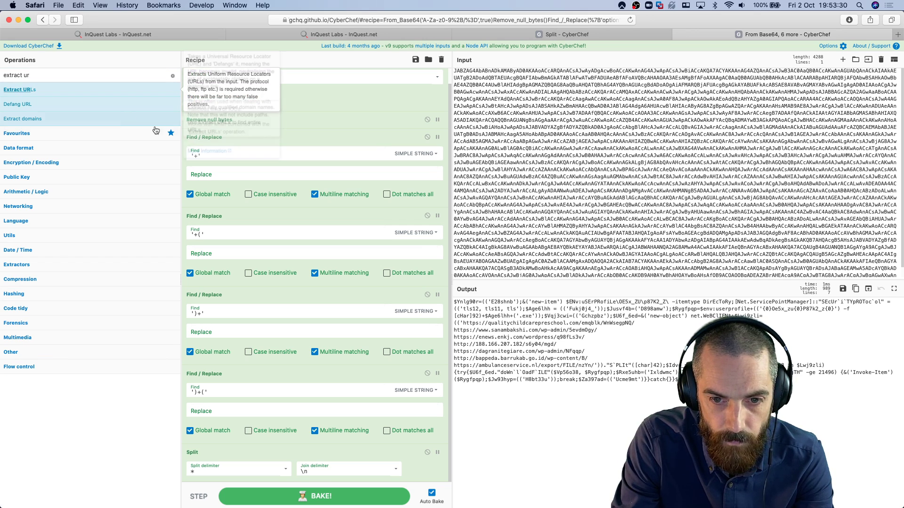
double_click(72, 88)
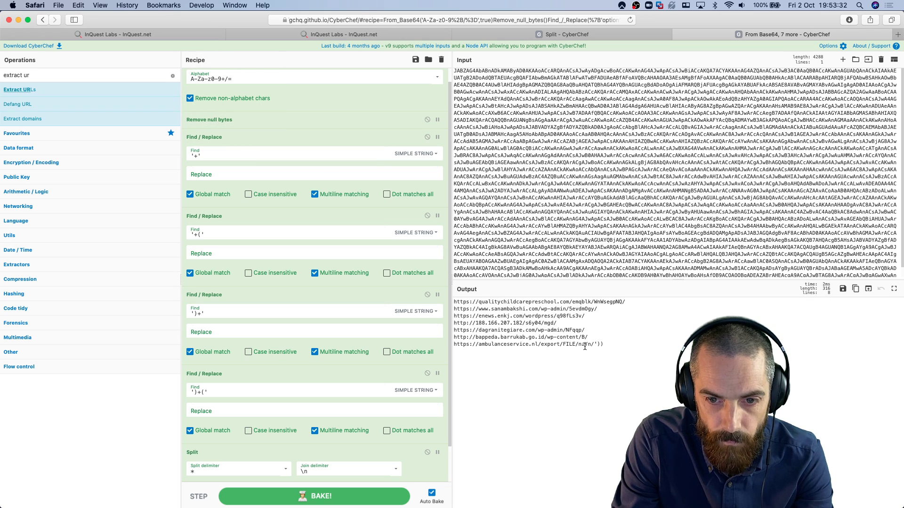
drag(593, 346, 456, 302)
key(super+equal)
key(super+equal)
key(super+equal)
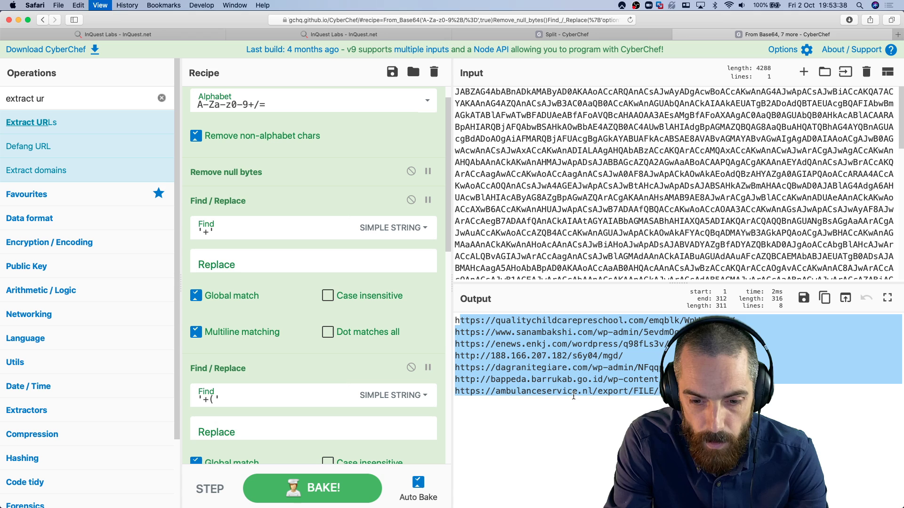
key(super+minus)
click(500, 323)
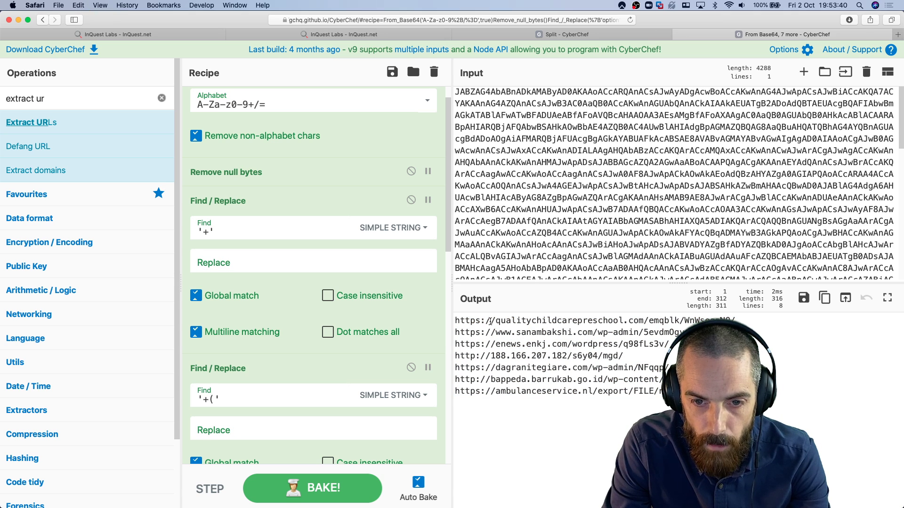
drag(465, 321, 652, 323)
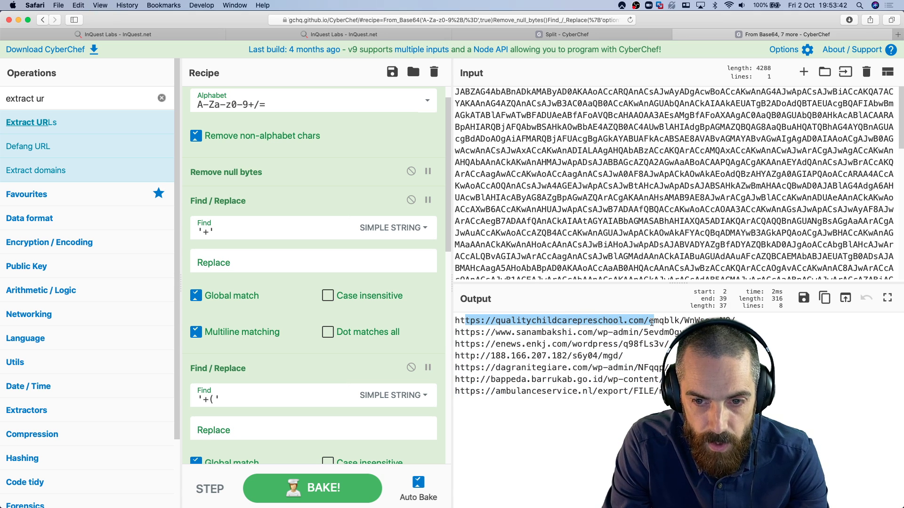
drag(521, 333, 590, 333)
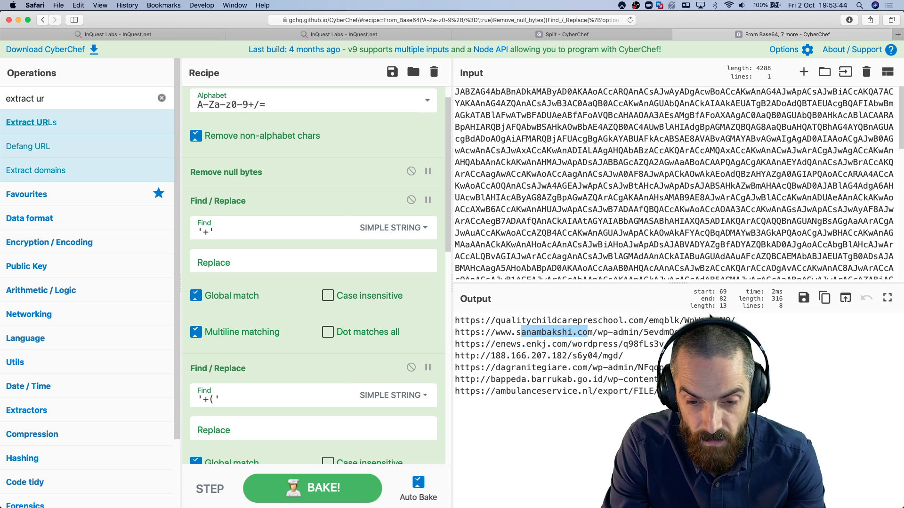
drag(530, 345, 592, 345)
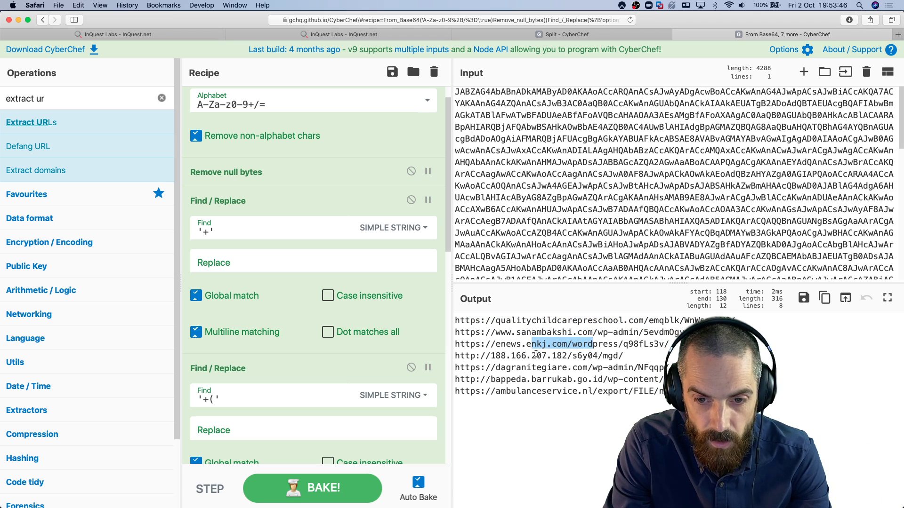
drag(516, 333, 529, 389)
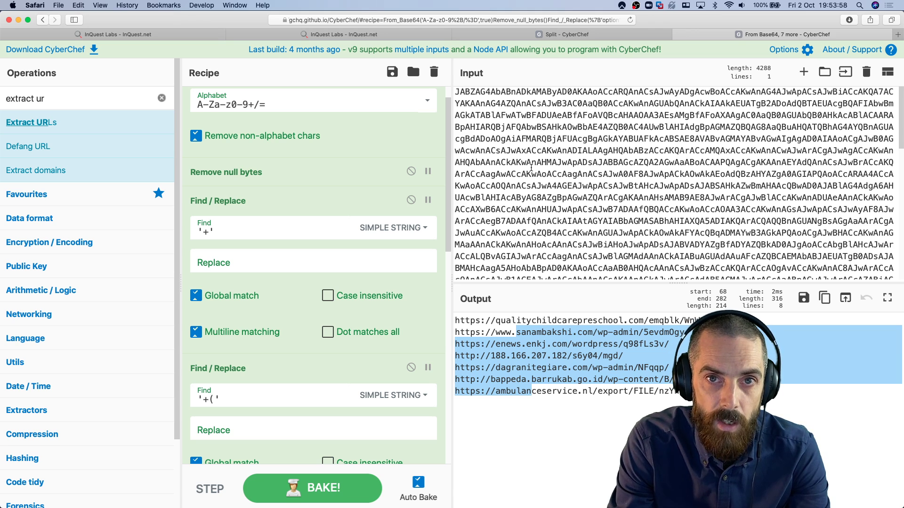
Step: Return to the Word document's DFI report, then browse the InQuest Labs home page's databases and tools
click(301, 32)
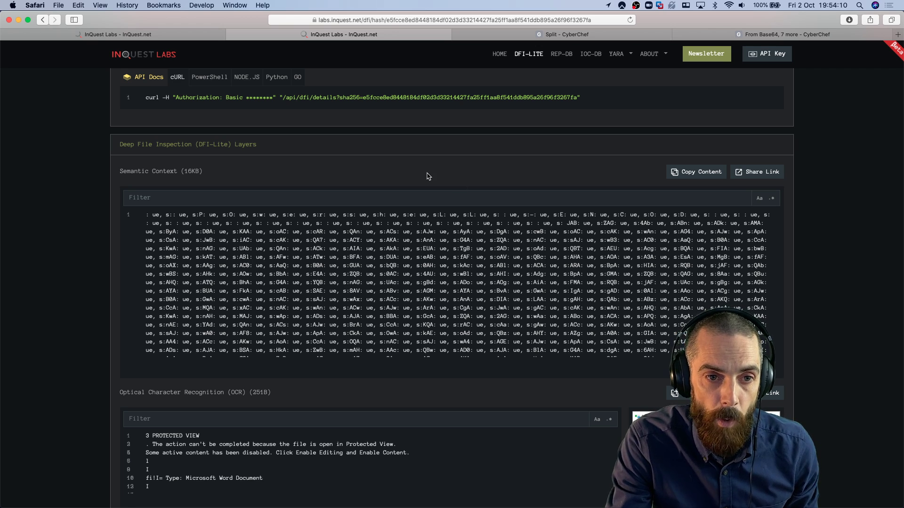
scroll(425, 245, up, 20)
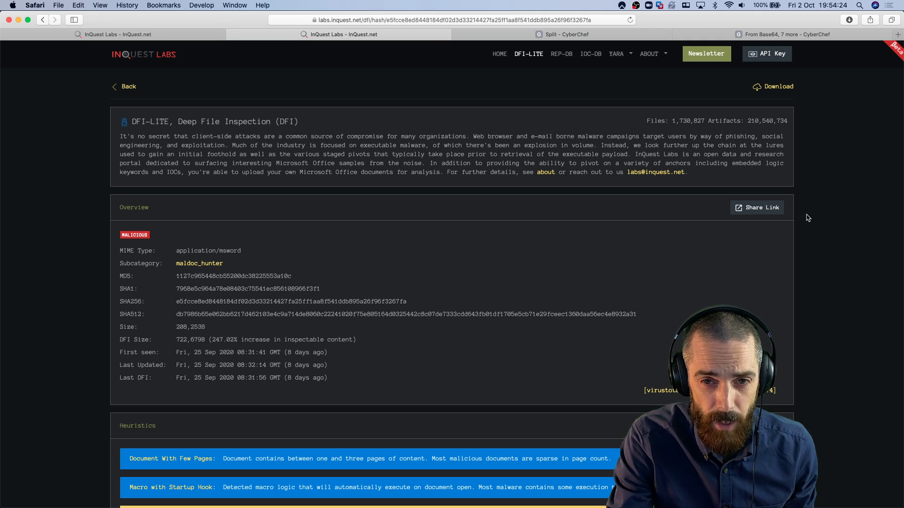
click(499, 54)
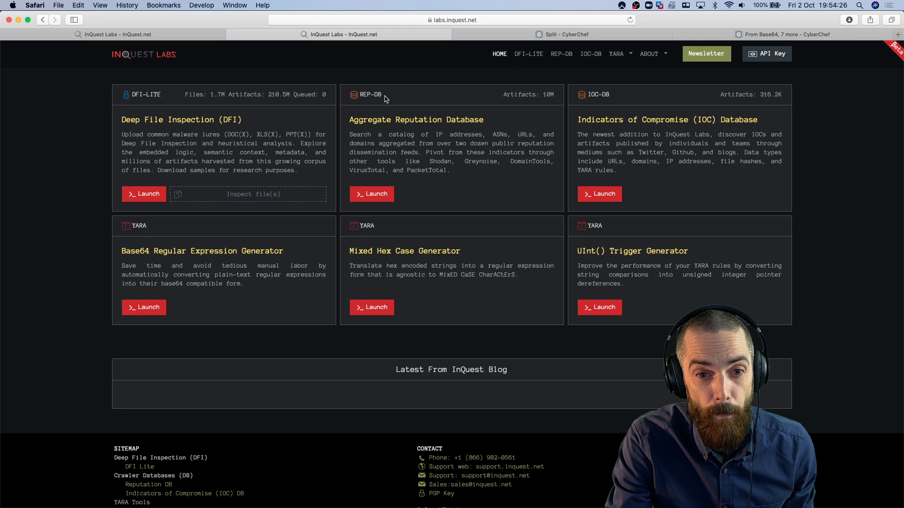
scroll(40, 416, down, 3)
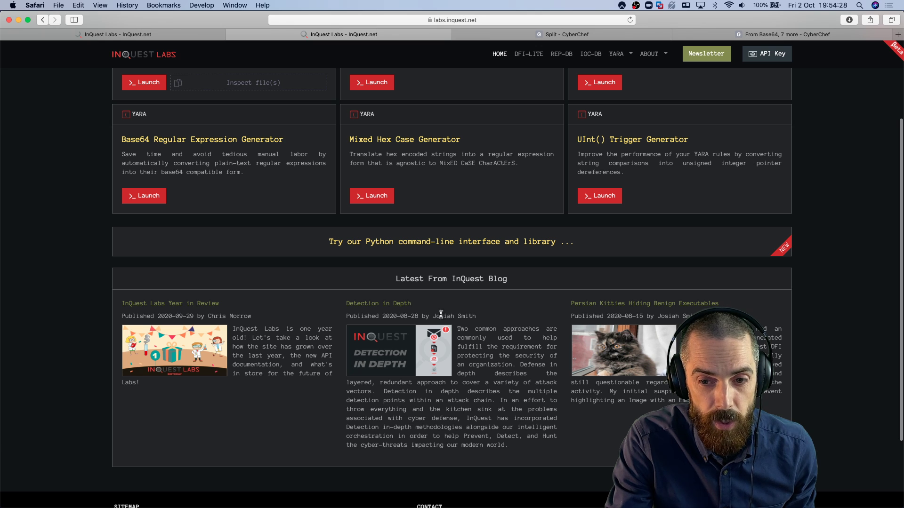
scroll(571, 353, down, 2)
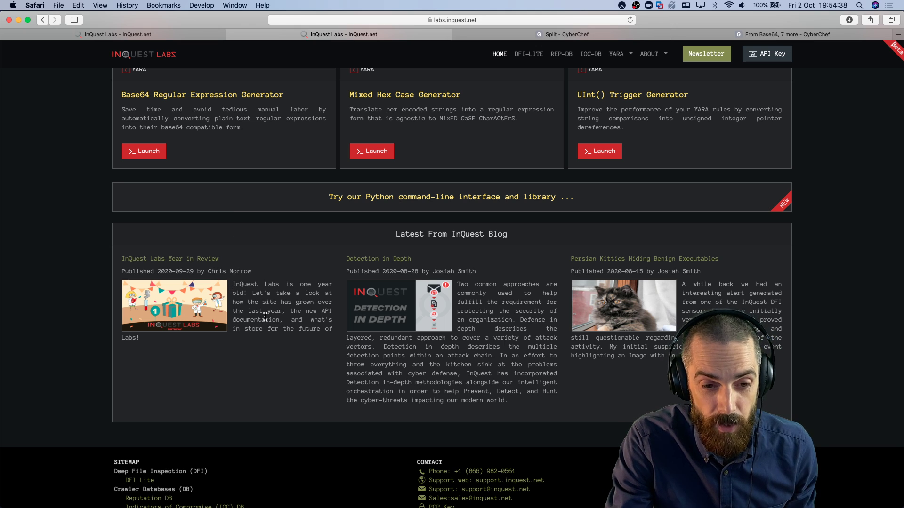
scroll(254, 344, up, 5)
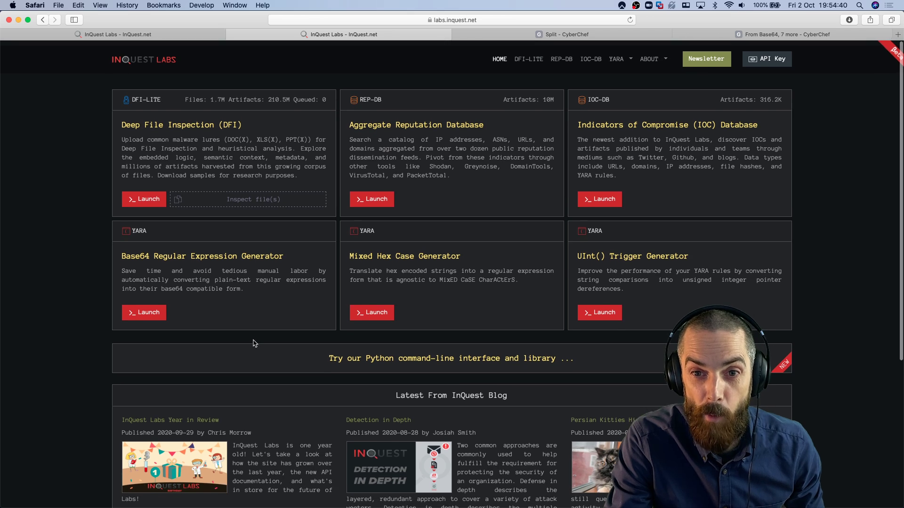